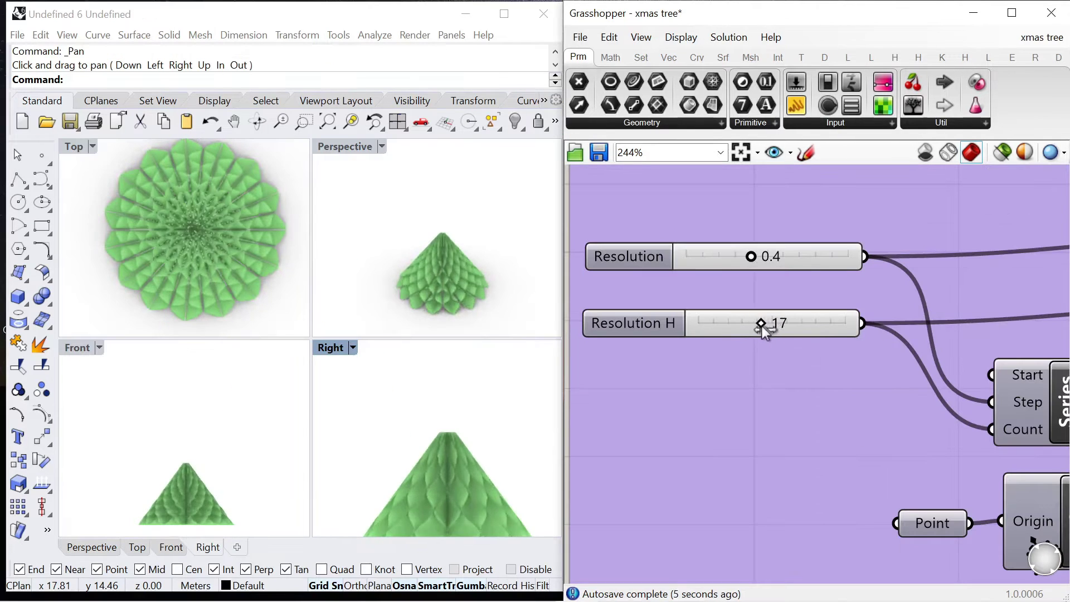
- Vary the Resolution H and circle radius sliders of the finished xmas tree definition to examine how the shape responds
left_click_drag(761, 326, 847, 323)
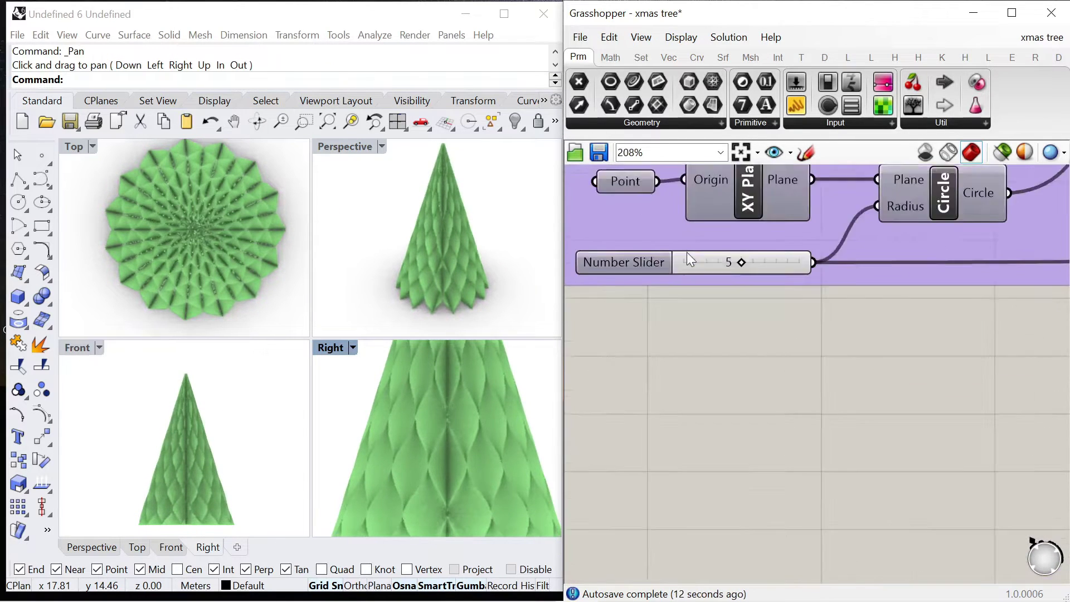
mouse_move(772, 269)
left_mouse_down()
mouse_move(814, 272)
mouse_move(760, 276)
left_mouse_up()
scroll(801, 201, "down", 10)
scroll(802, 201, "up", 10)
left_click_drag(812, 212, 845, 218)
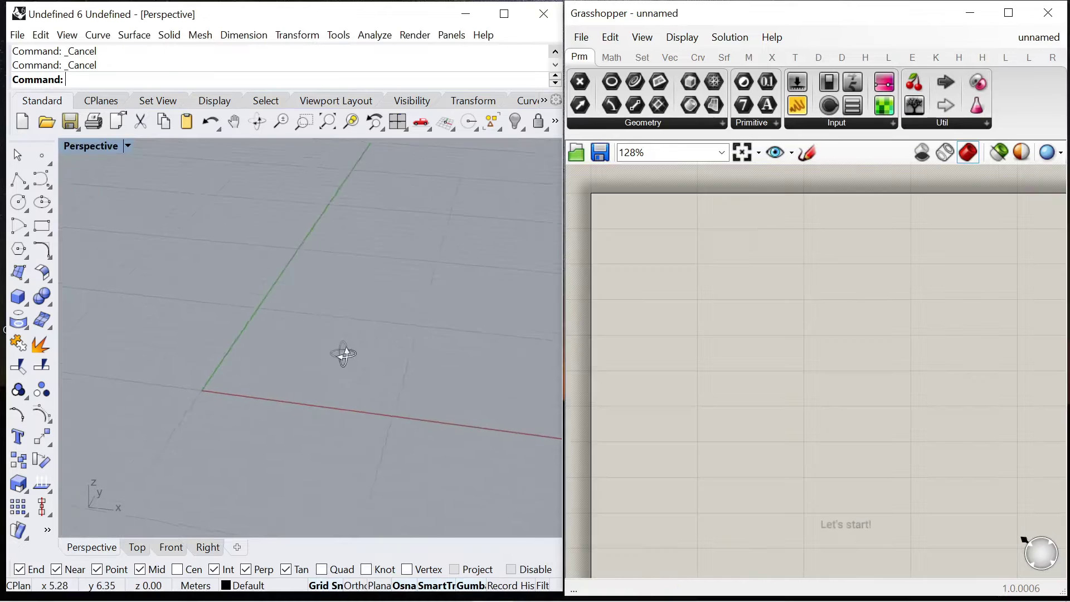
- Place a Circle component with Plane and Radius inputs on the empty Grasshopper canvas
scroll(724, 310, "up", 4)
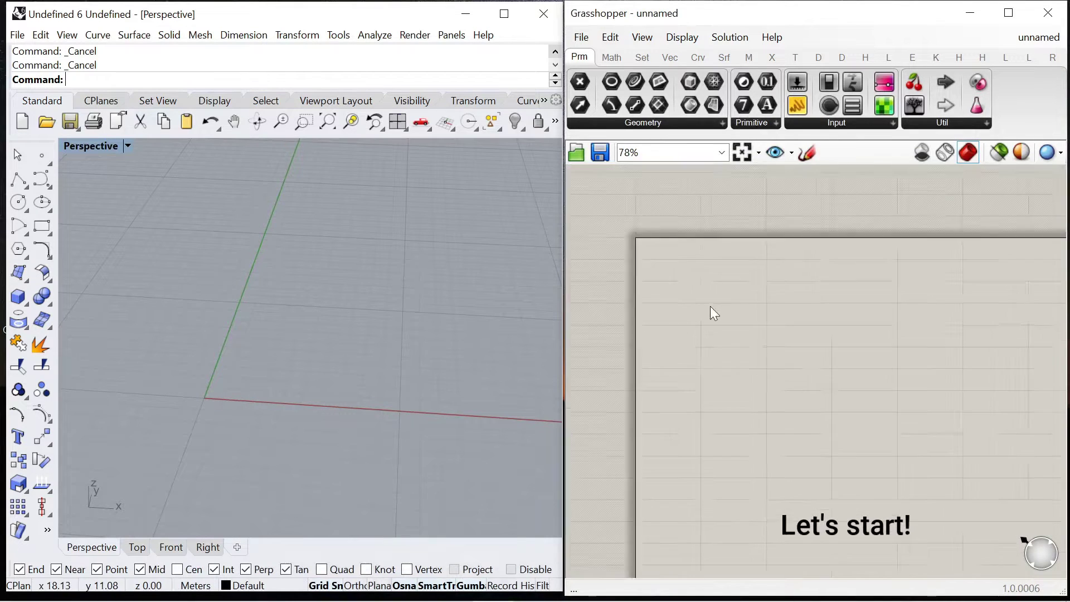
double_click(772, 379)
type("circle")
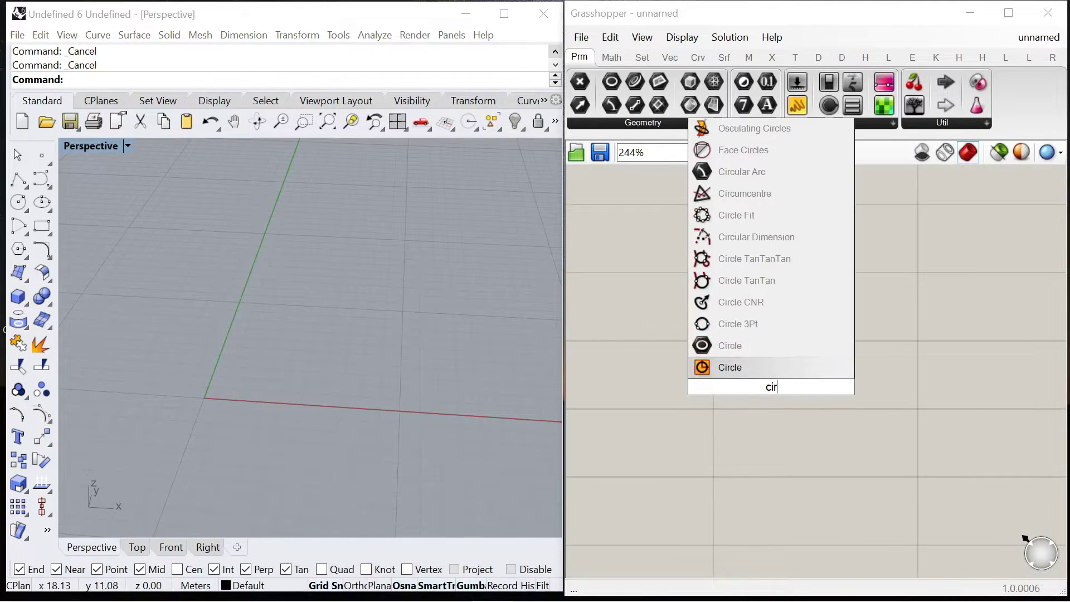
left_click(728, 350)
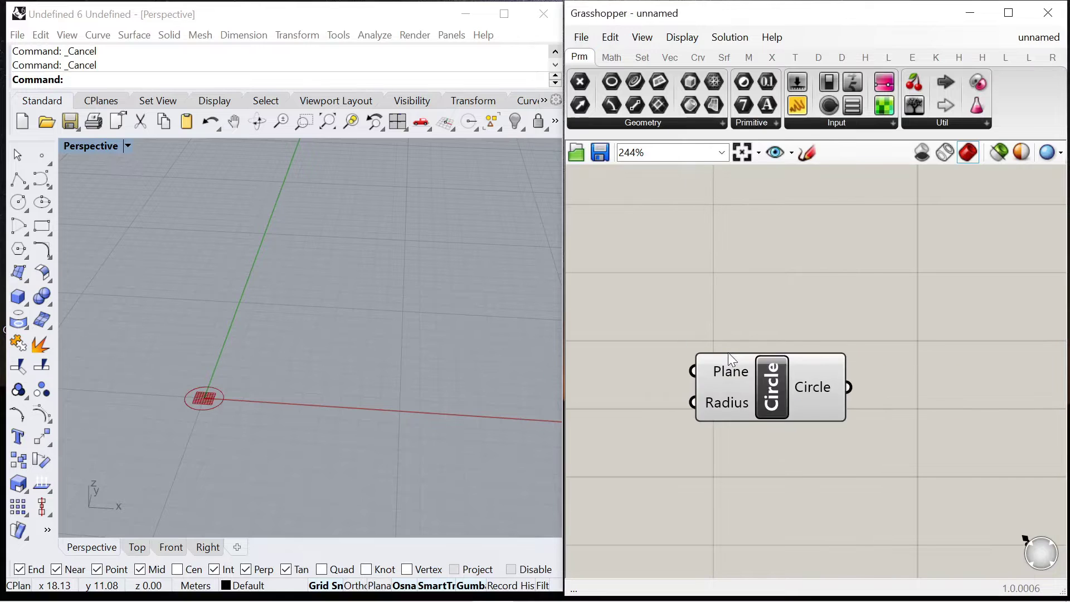
- Add a number slider, wire it to the Circle's Radius input and set it to 8
scroll(677, 312, "down", 5)
scroll(738, 339, "up", 3)
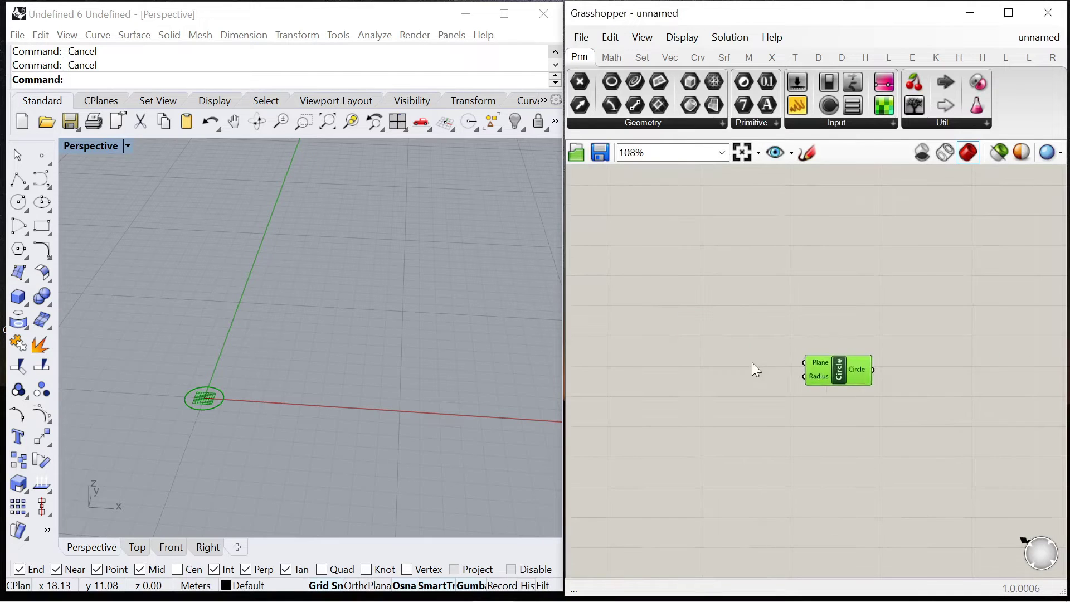
double_click(752, 362)
type("0")
key("Return")
scroll(728, 332, "up", 3)
scroll(724, 377, "up", 4)
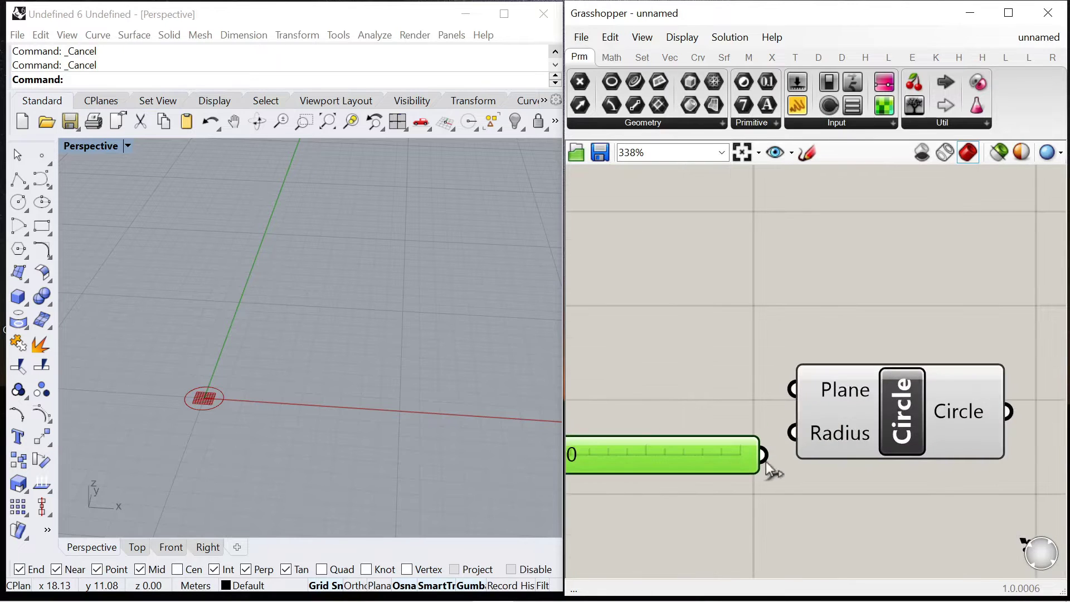
scroll(735, 482, "down", 3)
scroll(616, 417, "up", 1)
left_click_drag(616, 417, 741, 410)
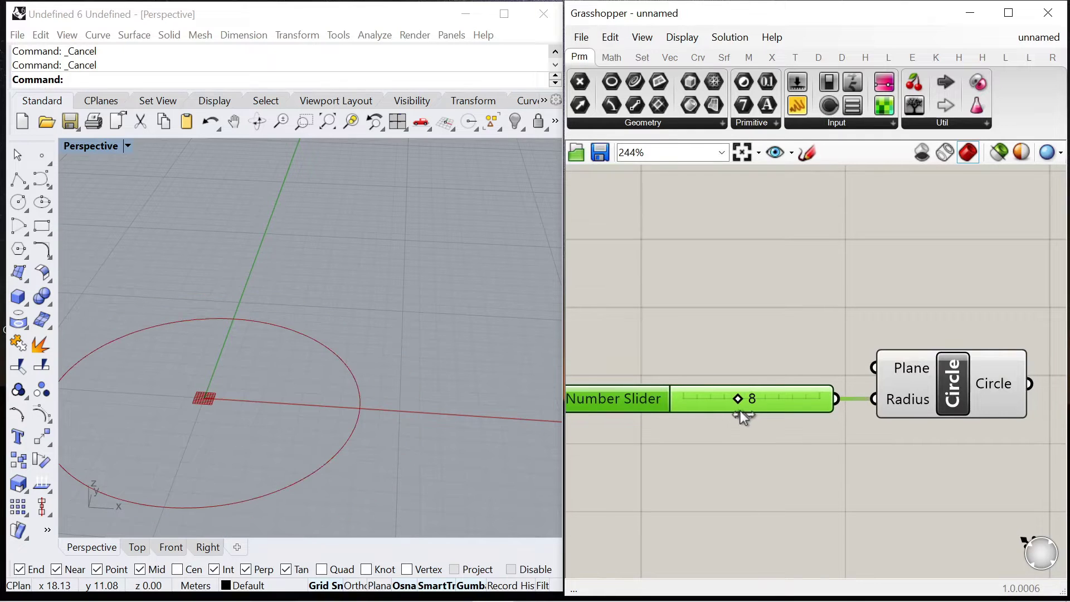
- Add an XY Plane component beside the Circle and wire its output to the Circle's Plane input
scroll(708, 330, "down", 5)
scroll(836, 384, "up", 1)
double_click(843, 392)
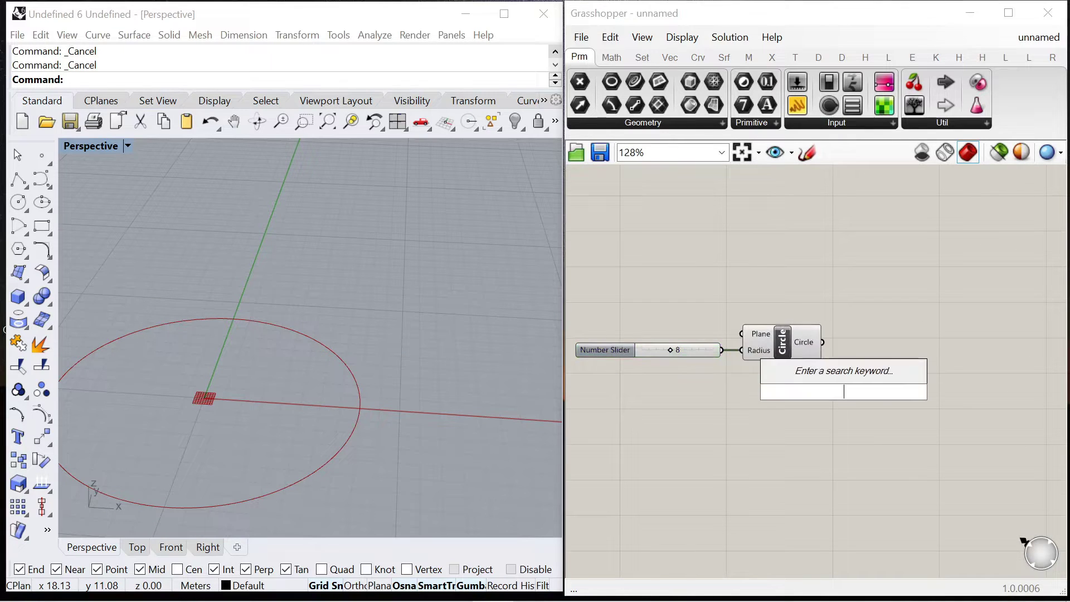
type("xy")
key("Return")
left_click_drag(844, 392, 658, 320)
scroll(701, 323, "up", 2)
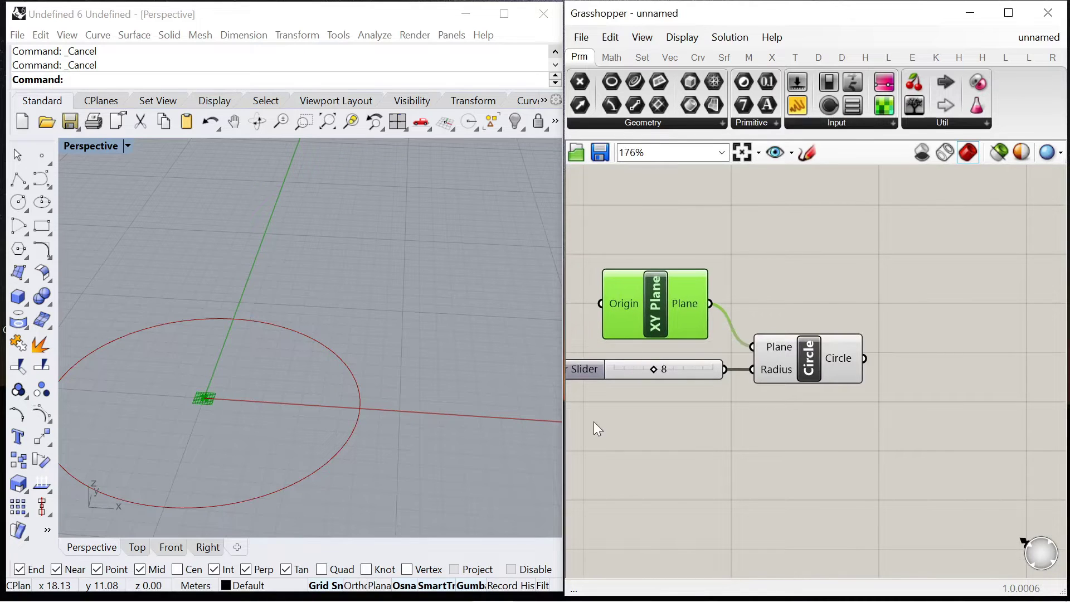
- Add a Point parameter and wire it to the Origin input of the XY Plane
scroll(905, 285, "down", 2)
double_click(642, 308)
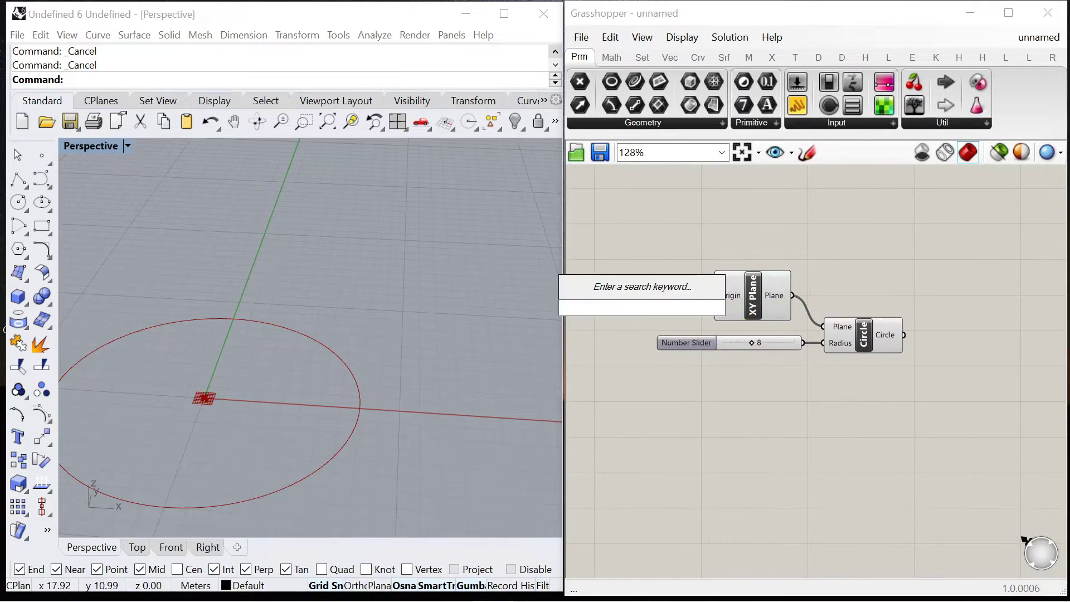
type("point")
left_click(621, 291)
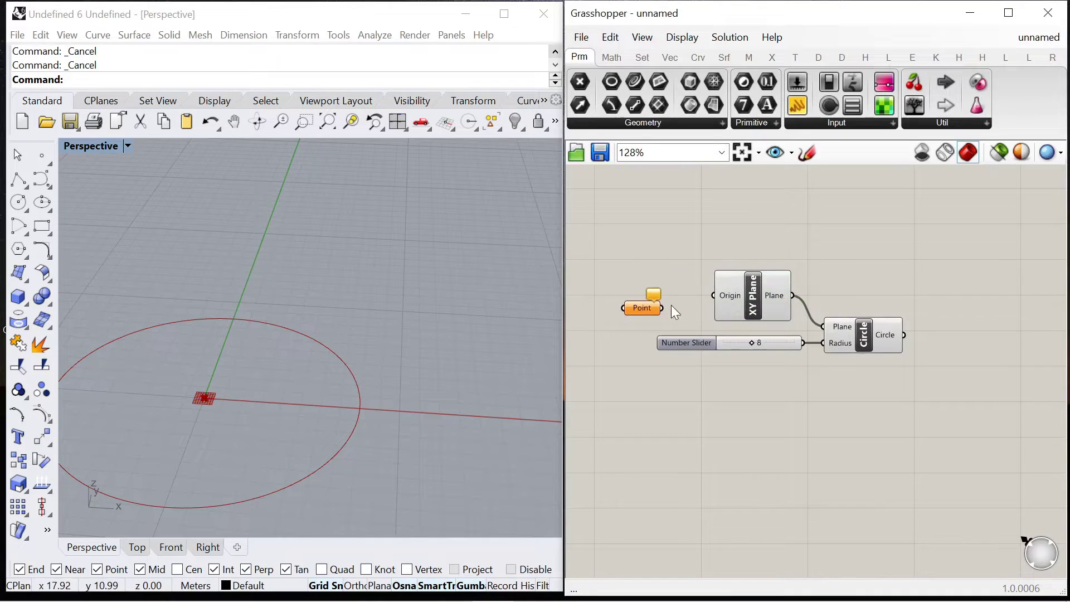
left_click_drag(697, 296, 700, 296)
- Set one point for the Point parameter by picking a location on the ground grid in Rhino's Perspective viewport
right_click(662, 289)
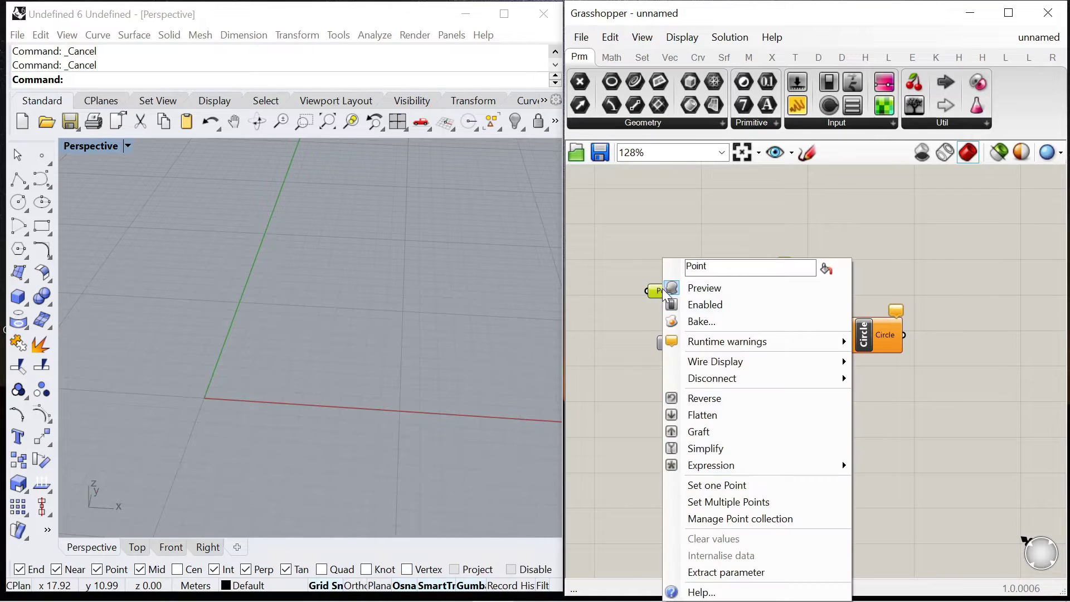
left_click(787, 482)
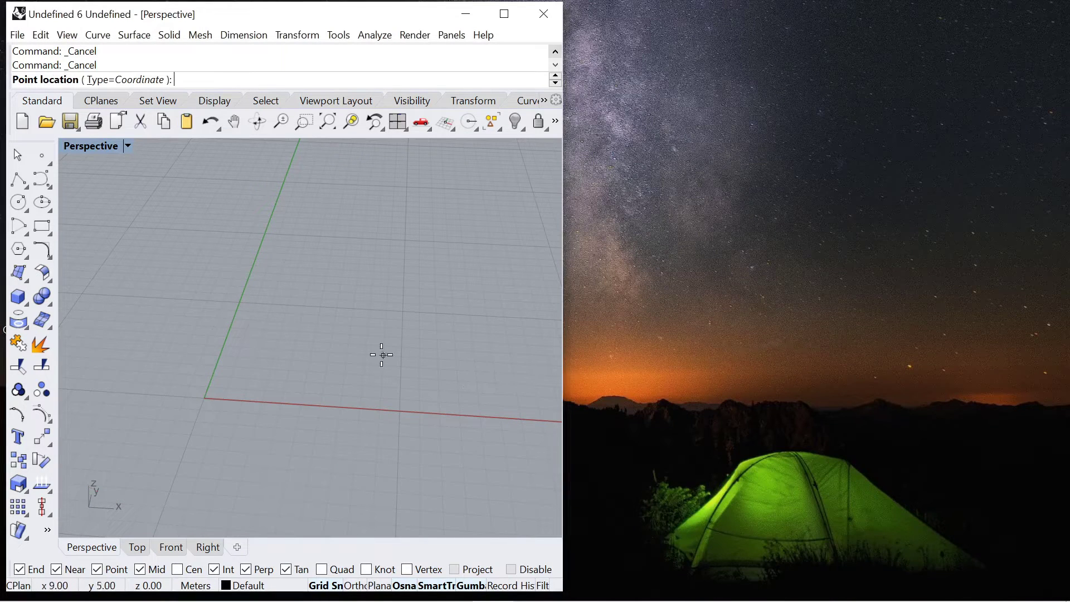
left_click(402, 311)
left_click(754, 287)
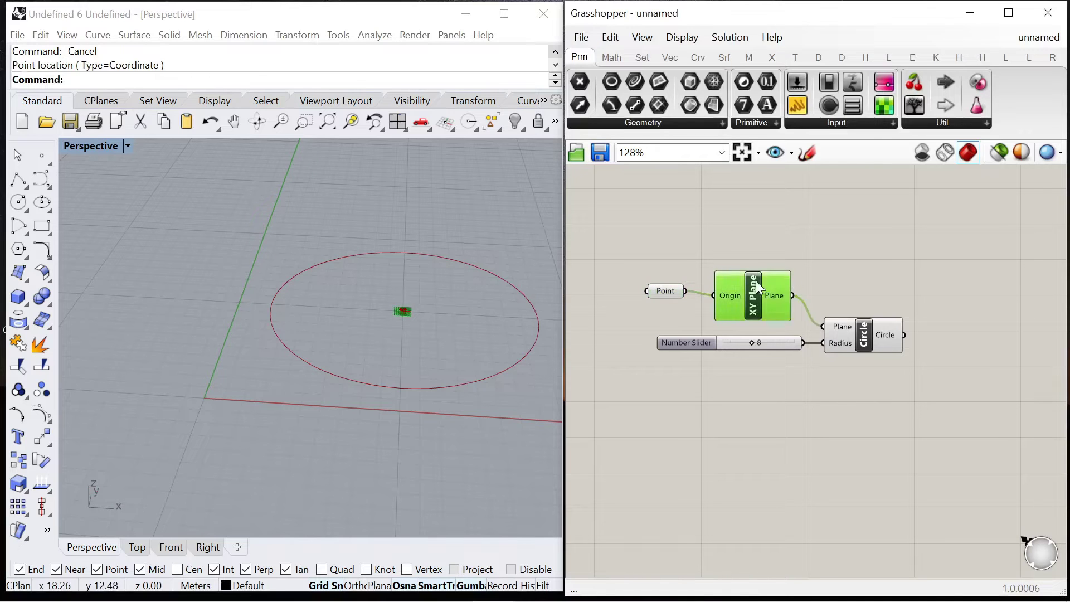
right_click(714, 213)
left_click(674, 293)
right_click(674, 293)
left_click(861, 434)
scroll(362, 360, "down", 4)
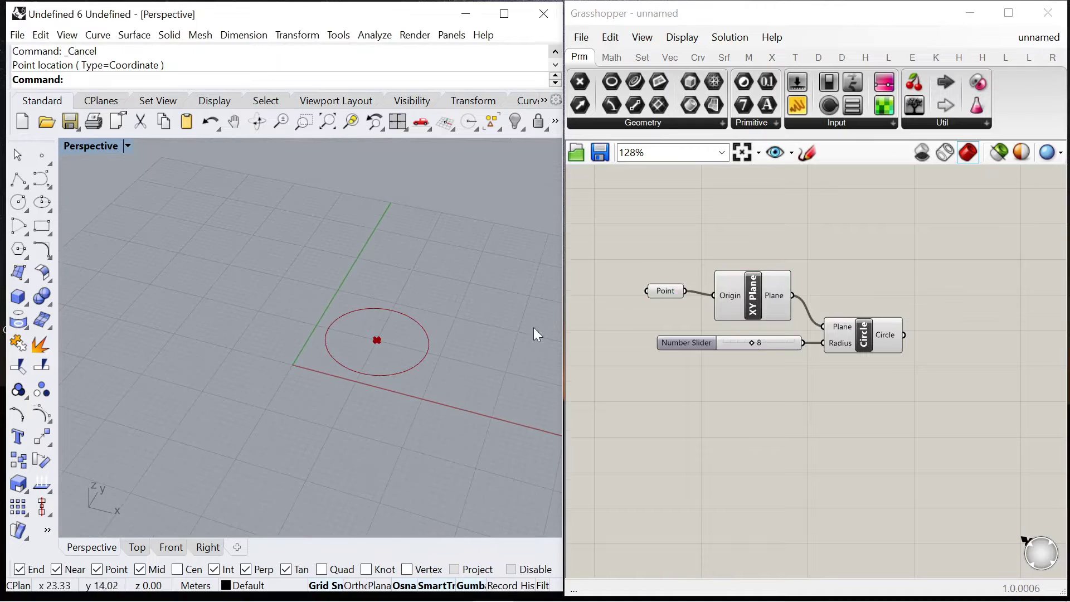
scroll(928, 327, "up", 5)
left_click(810, 355)
left_click(756, 243)
- Add a Move component after the Circle and wire the Circle output to its Geometry input
scroll(756, 243, "down", 3)
scroll(857, 286, "up", 2)
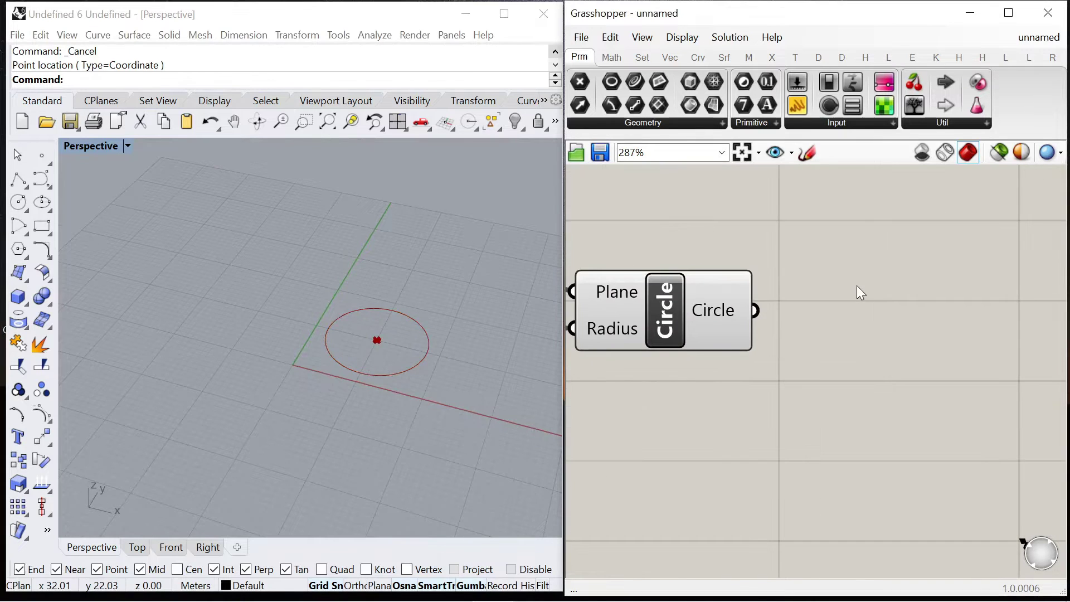
double_click(857, 285)
type("move")
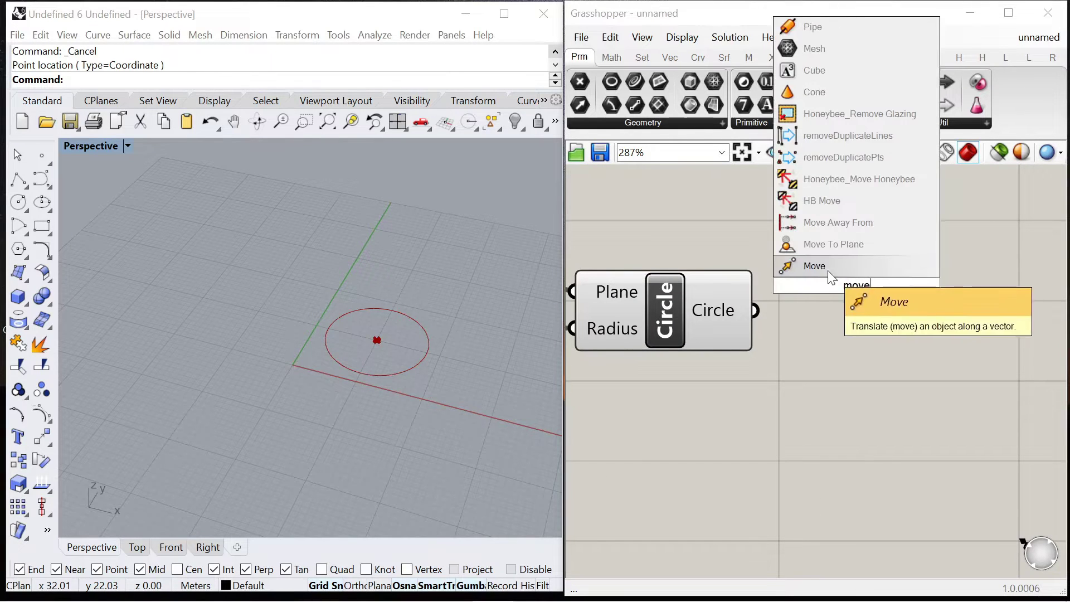
key("Return")
left_click_drag(831, 253, 835, 256)
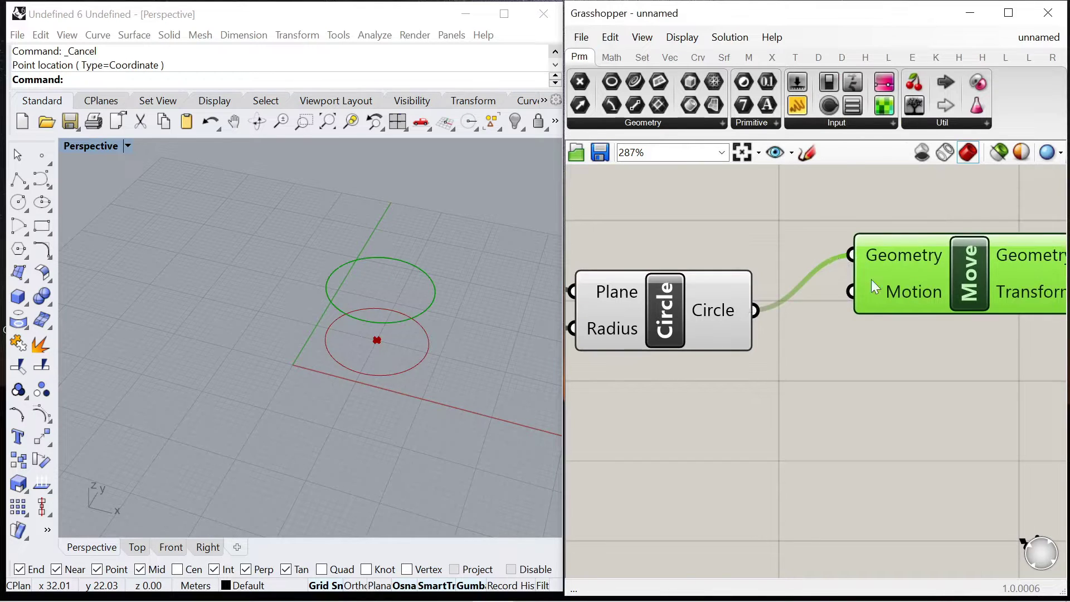
- Add a Unit Z vector, wire it to Move's Motion input and space the components apart on the canvas
scroll(916, 310, "down", 3)
left_click_drag(925, 296, 934, 252)
double_click(814, 252)
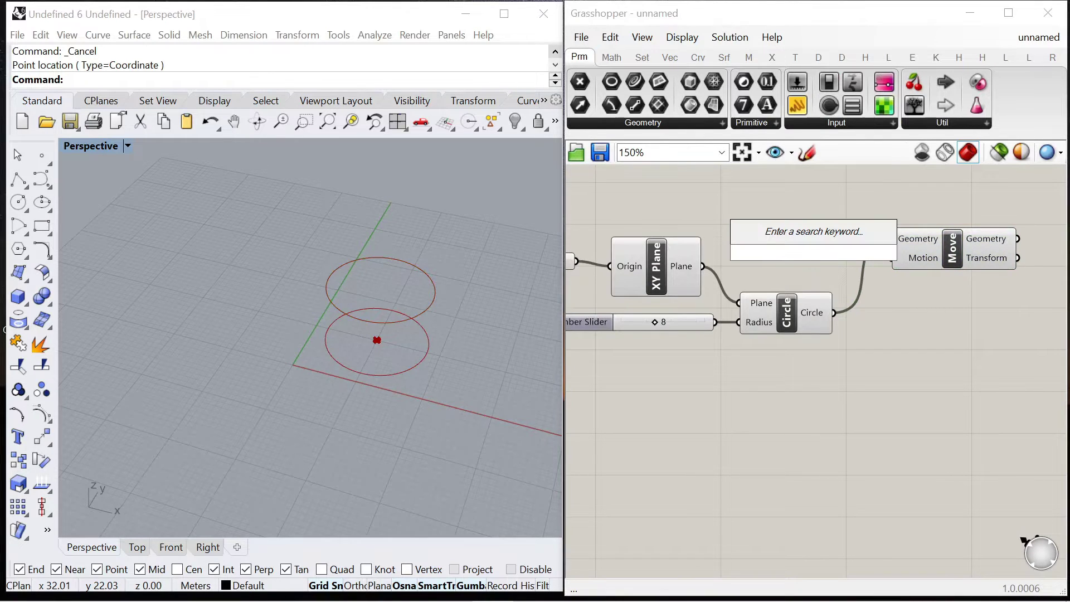
type("unit z")
left_click(772, 234)
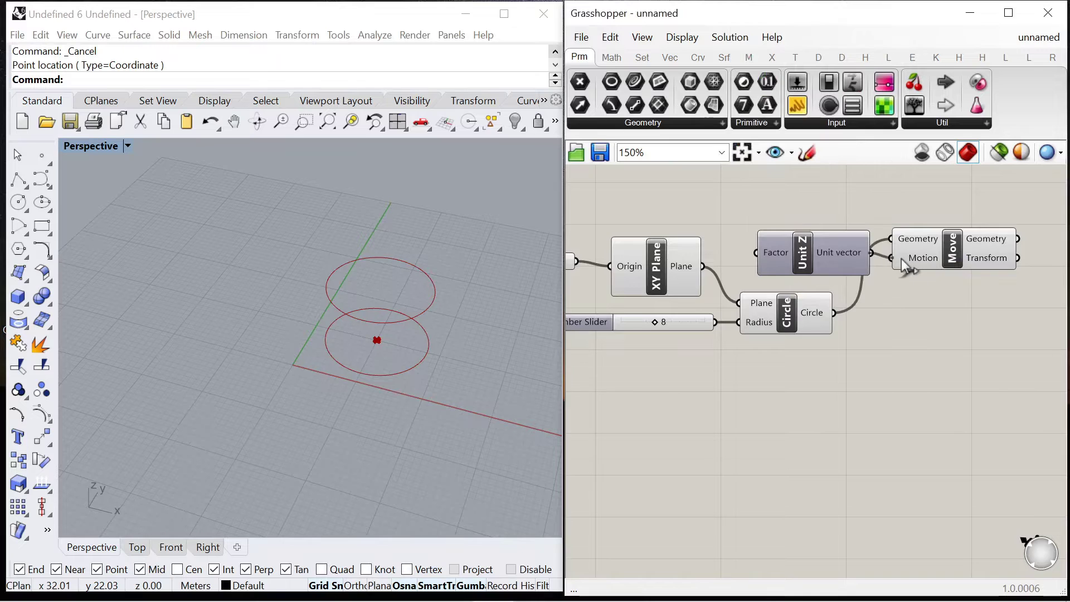
scroll(836, 294, "down", 3)
scroll(824, 330, "up", 2)
left_click_drag(824, 330, 883, 333)
left_click_drag(681, 347, 738, 293)
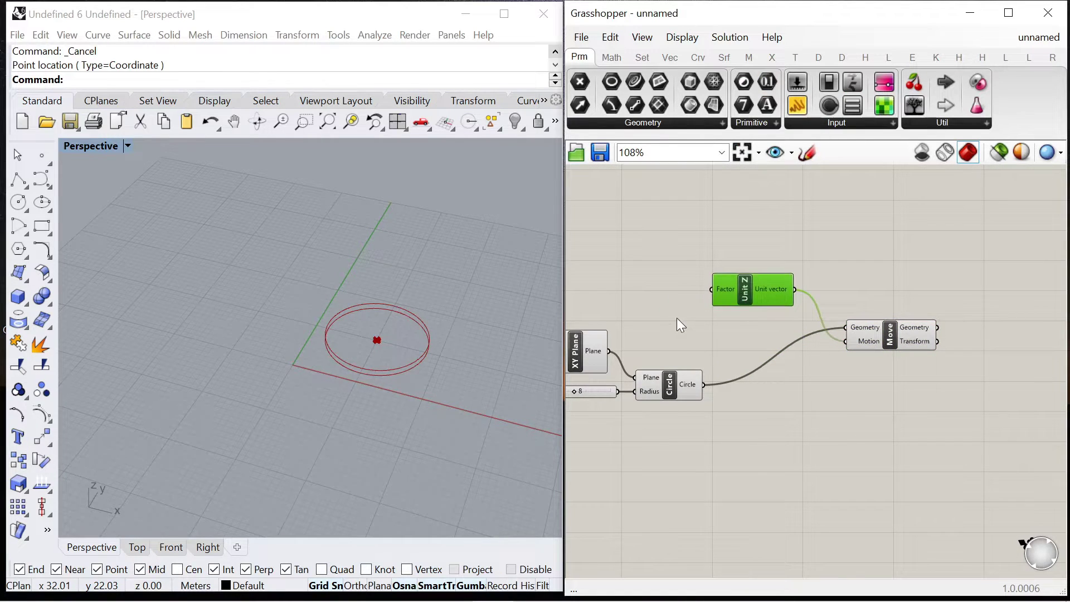
- Add a Series component and wire its output to the Factor input of Unit Z
scroll(675, 291, "up", 2)
double_click(675, 290)
type("series")
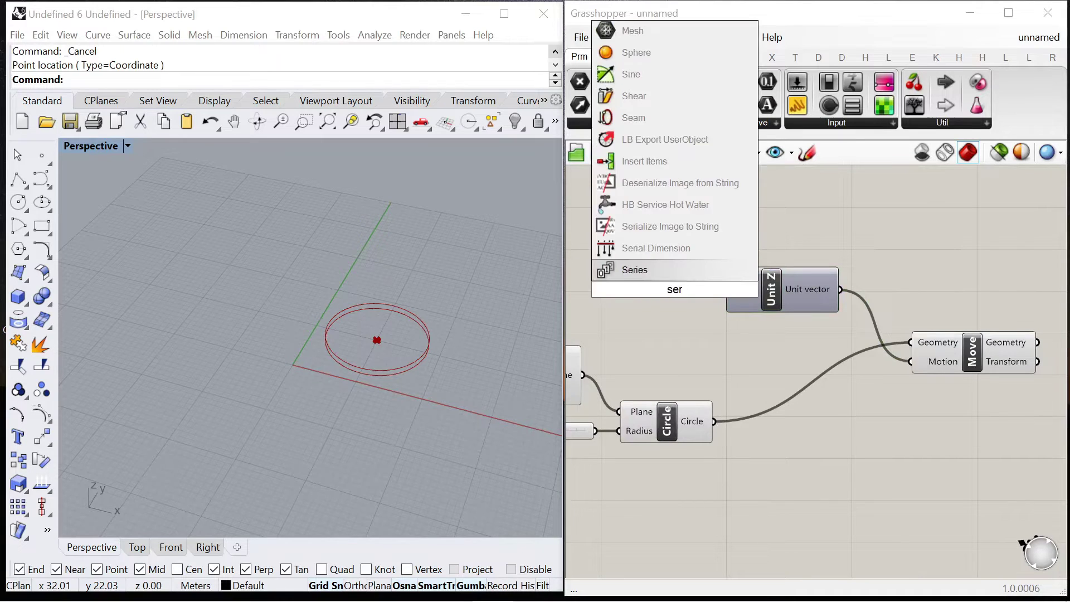
left_click(607, 269)
scroll(694, 293, "up", 2)
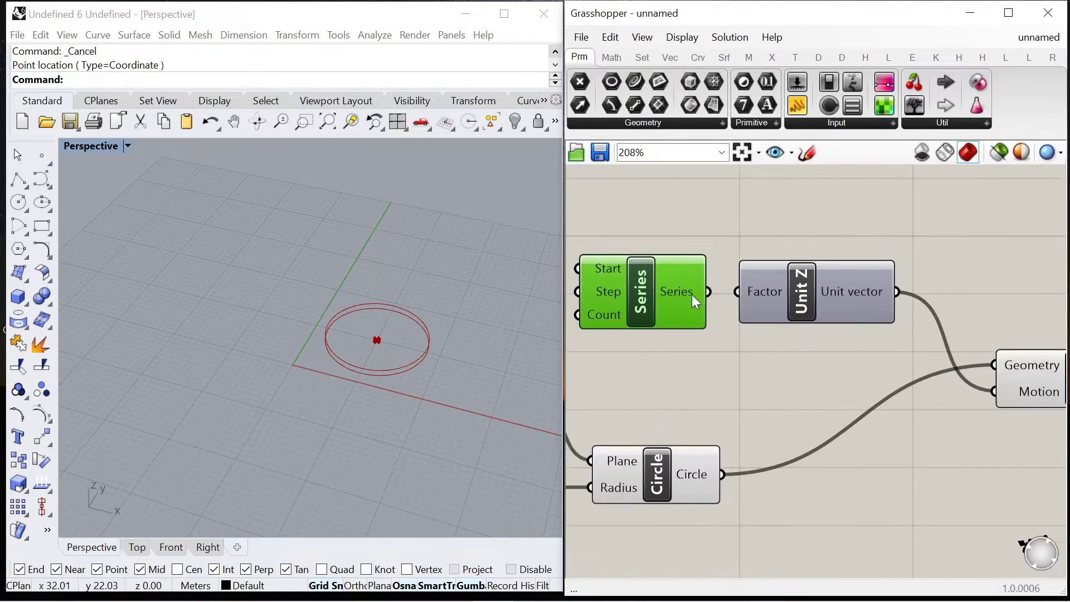
left_click_drag(729, 290, 742, 291)
scroll(825, 271, "down", 4)
scroll(694, 297, "up", 3)
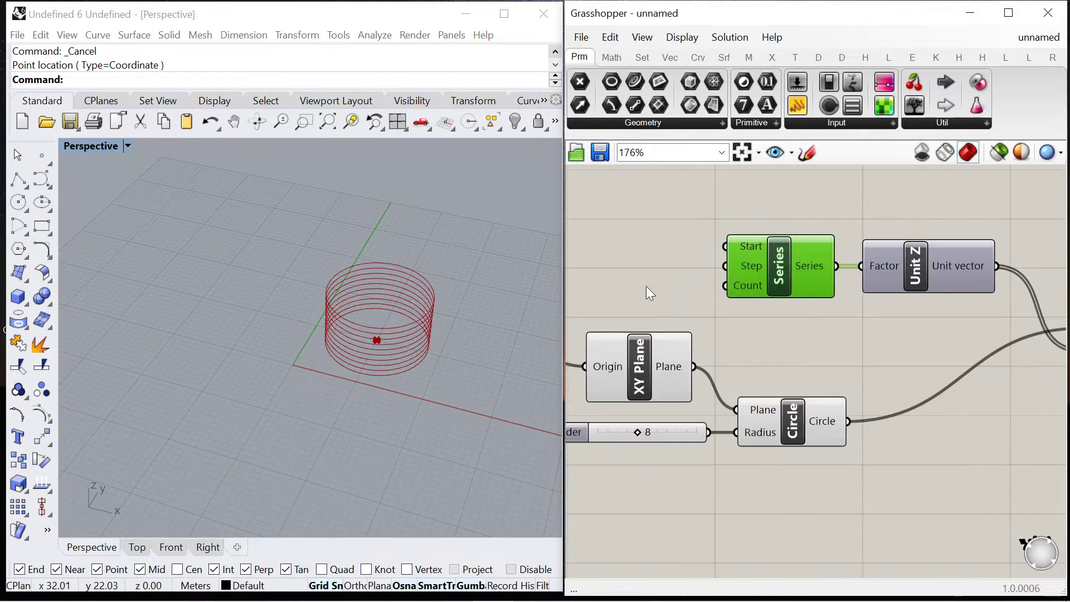
- Add a decimal number slider, wire it to the Series Step input and set it to 0.4
double_click(671, 276)
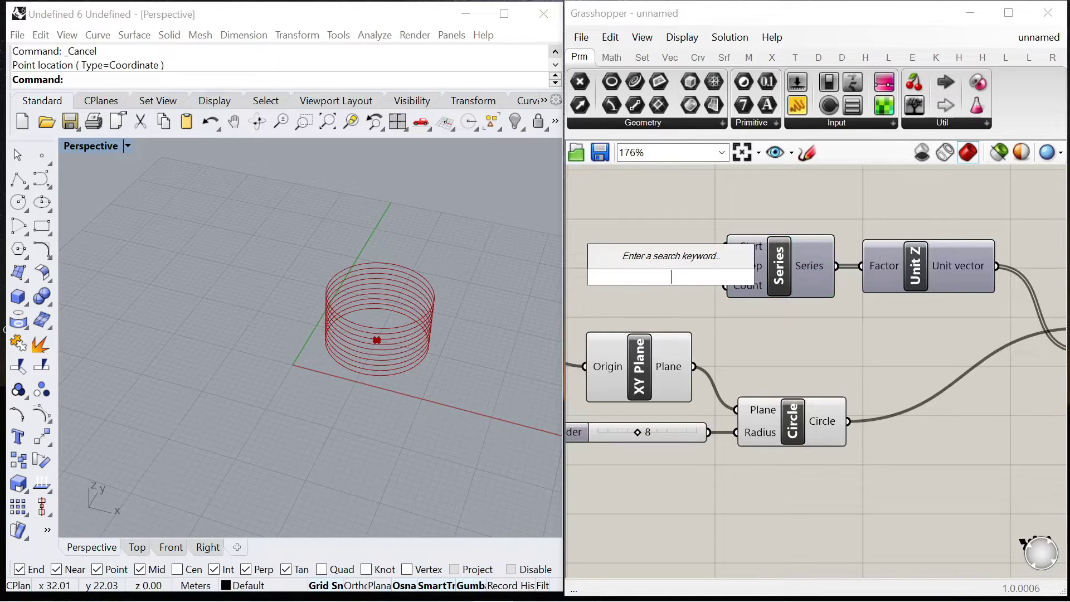
type("0")
key("Return")
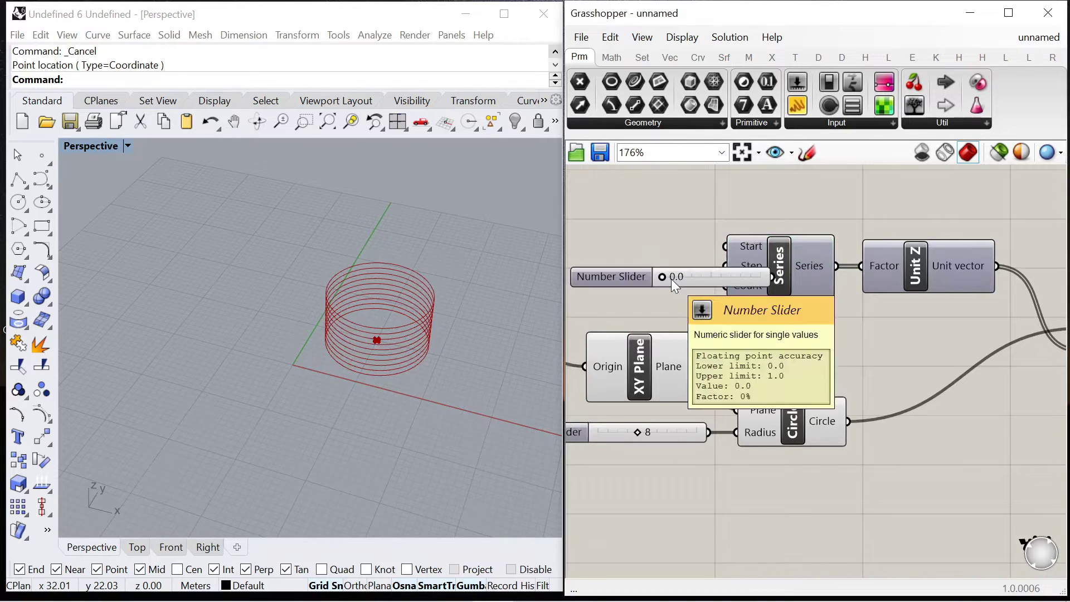
right_click_drag(671, 279, 741, 253)
left_click(679, 251)
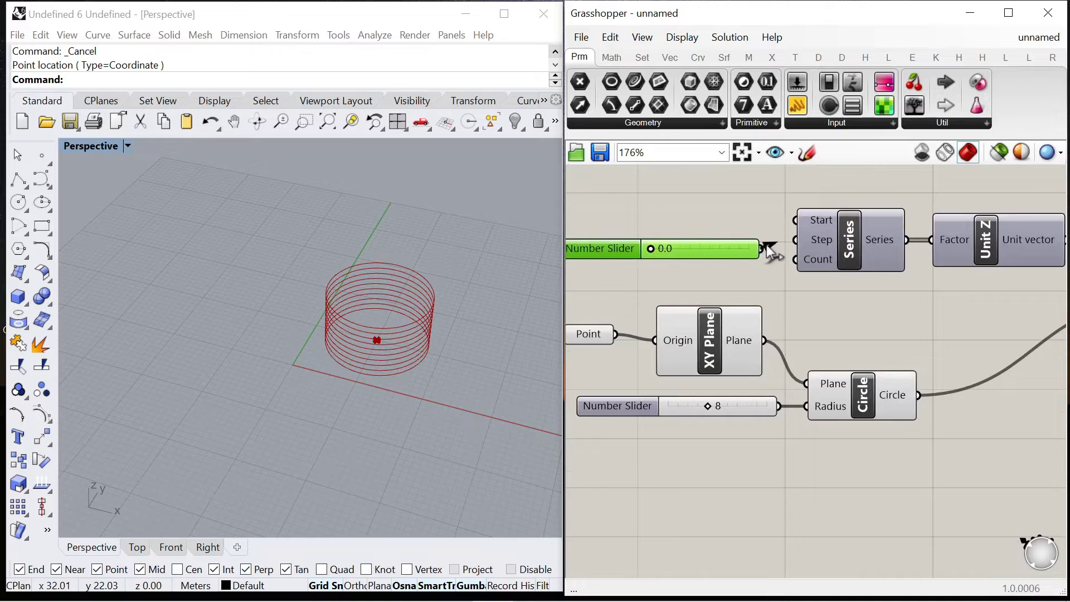
left_click_drag(769, 250, 796, 240)
left_click_drag(613, 252, 691, 246)
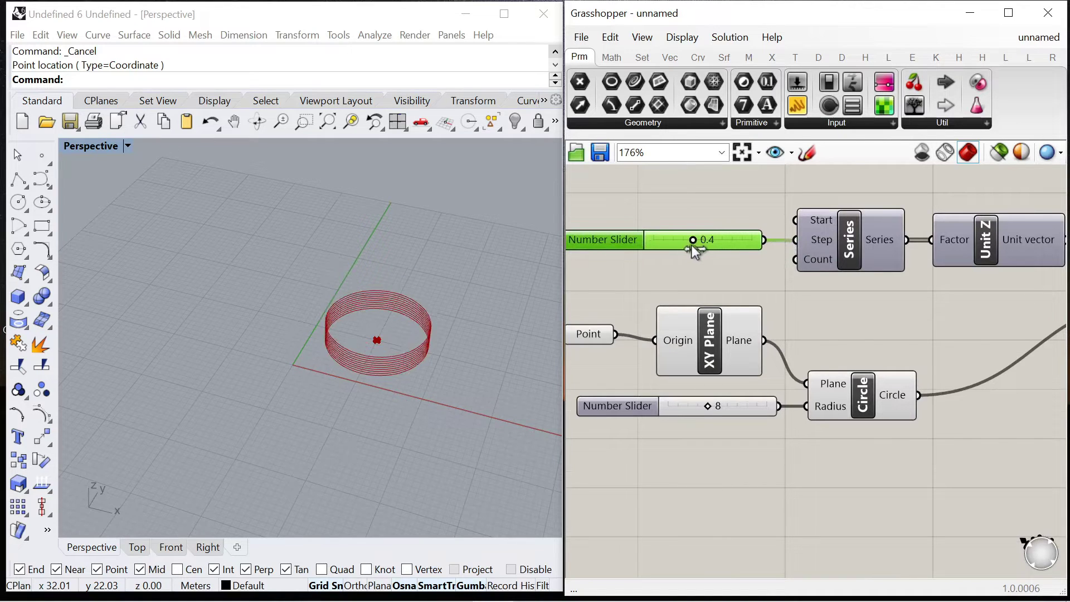
- Add a 0 to 50 number slider below the Step slider, wire it to the Series Count input and set it to 50
double_click(666, 283)
type("0<50")
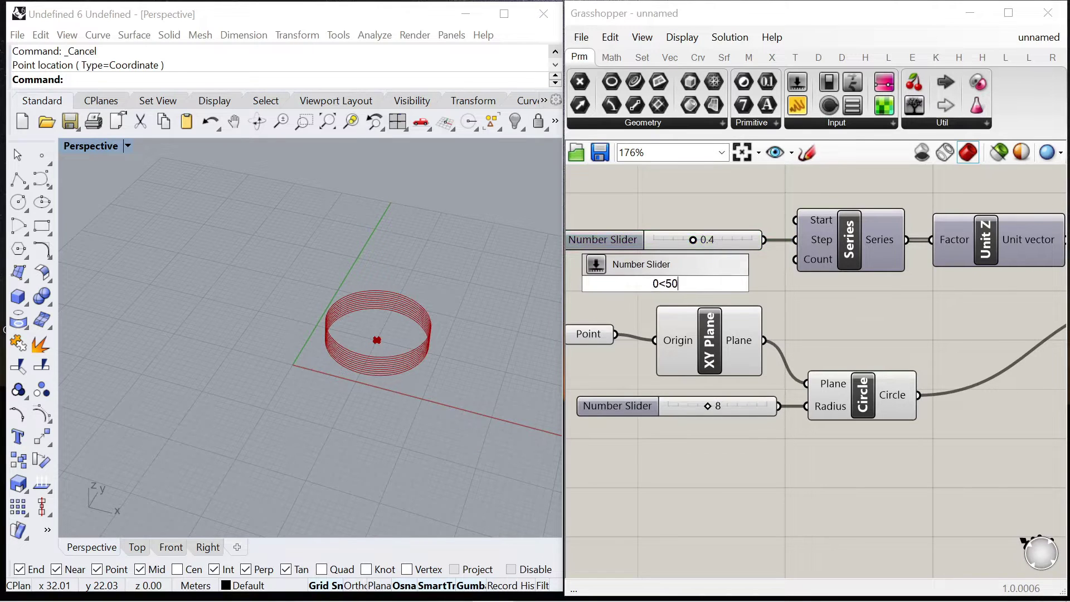
key("Return")
scroll(775, 255, "up", 2)
left_click_drag(762, 299, 792, 269)
scroll(790, 270, "down", 4)
scroll(689, 292, "up", 4)
left_click_drag(700, 274, 836, 275)
left_click_drag(620, 285, 616, 253)
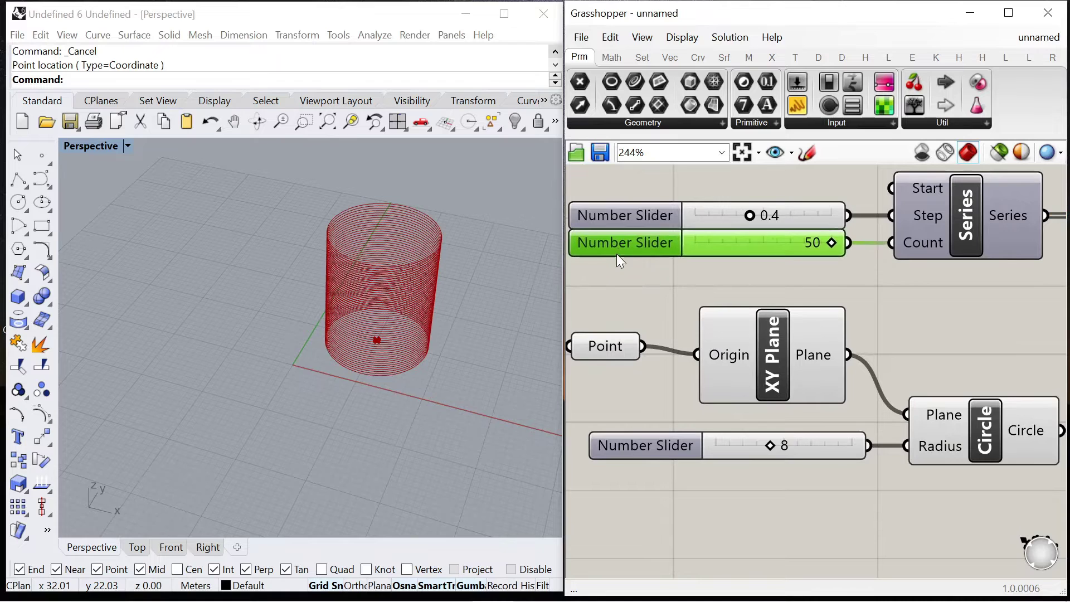
left_click(616, 253)
- Add a Divide Curve component and wire Move's Geometry output to its Curve input
scroll(641, 262, "down", 5)
scroll(775, 279, "up", 3)
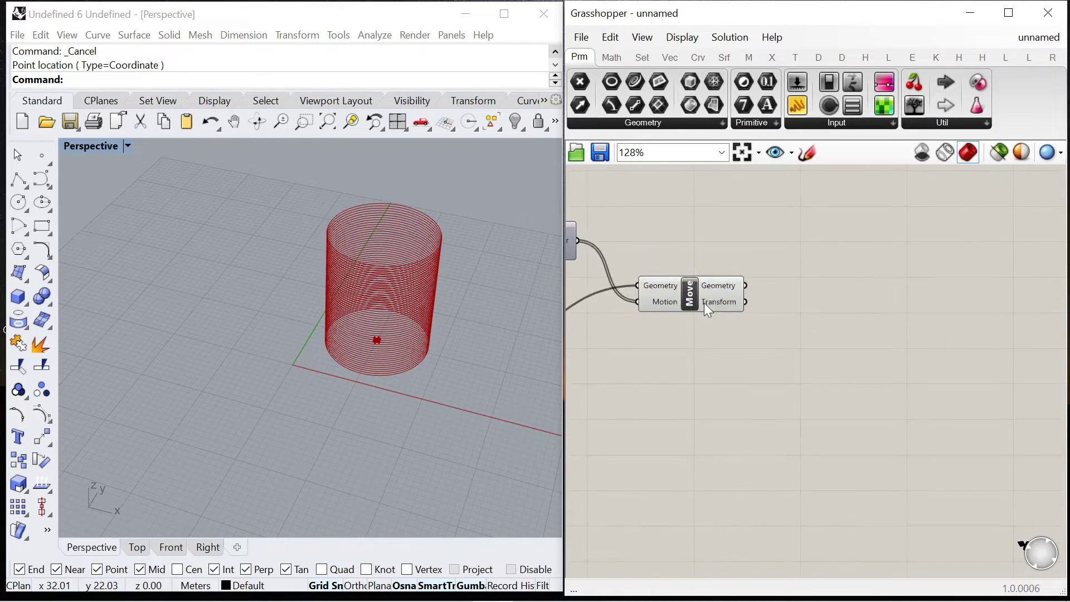
double_click(773, 286)
type("divide")
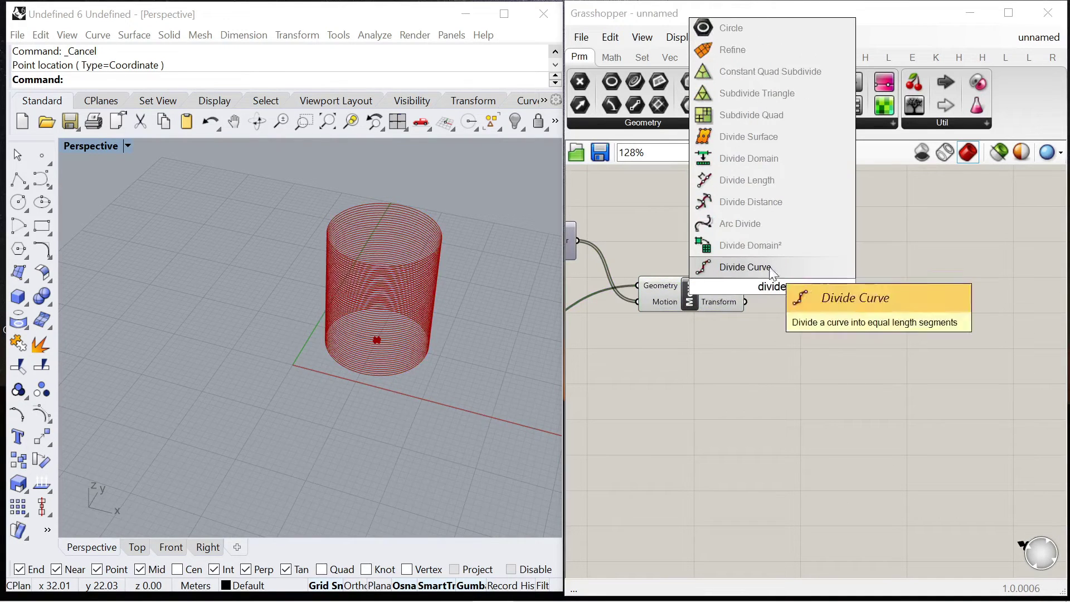
type(" curve")
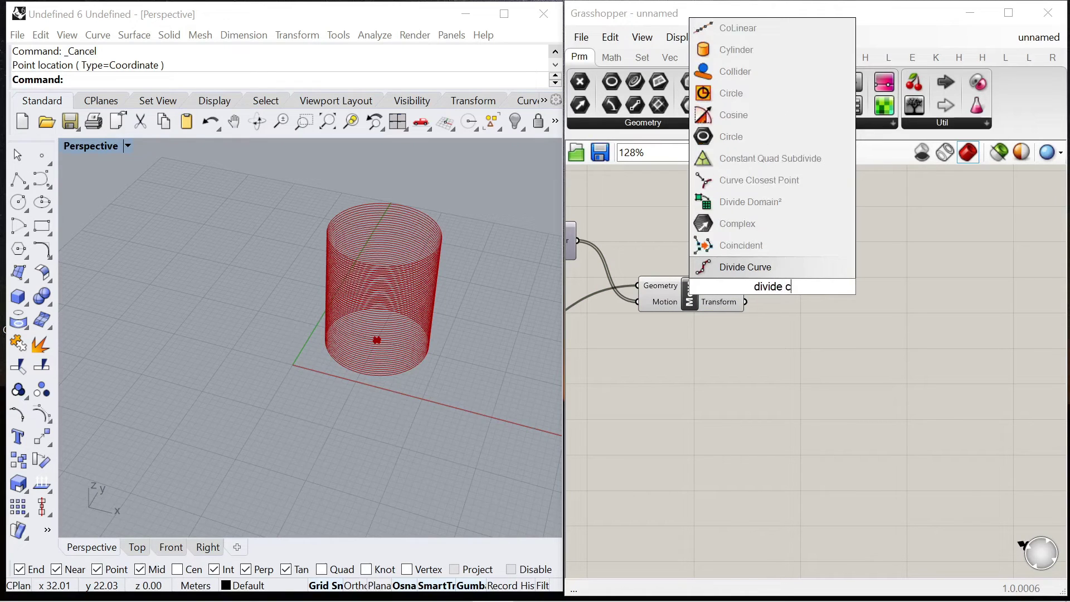
key("Return")
scroll(768, 285, "up", 3)
left_click_drag(769, 285, 876, 286)
left_click_drag(724, 289, 807, 253)
- Add a 0 to 20 number slider below Divide Curve and wire it to the Count input
scroll(791, 289, "up", 1)
double_click(801, 402)
type("0<")
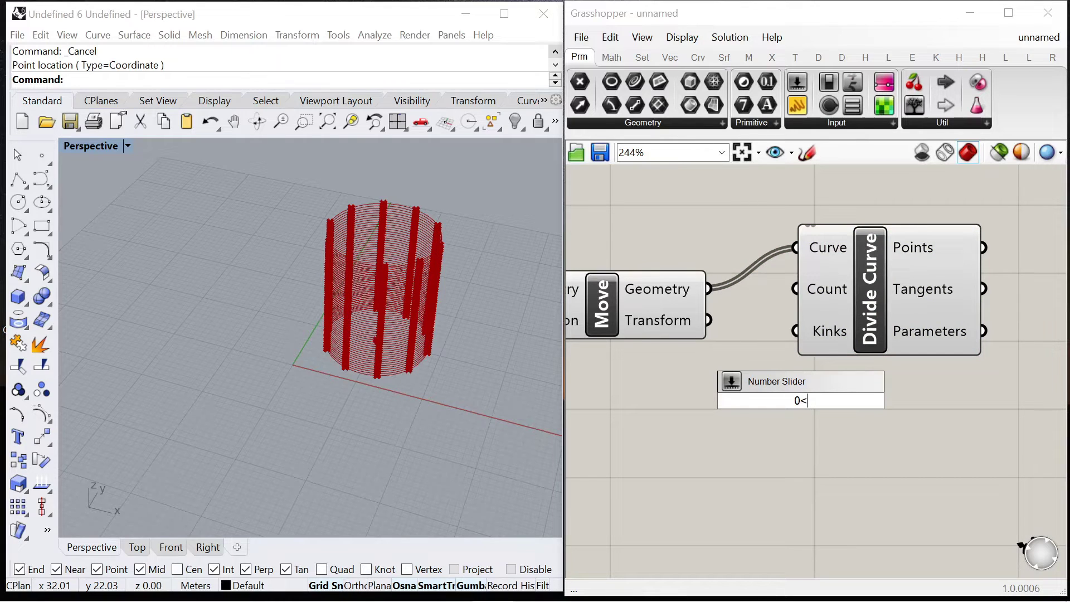
type("20")
key("Return")
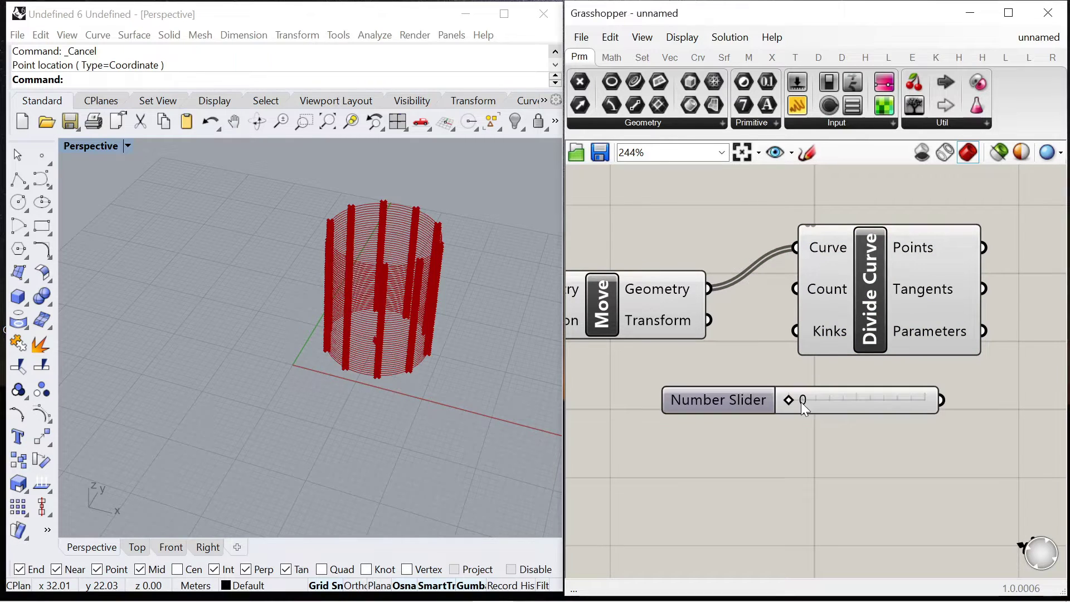
left_click_drag(949, 400, 777, 296)
- Set the Divide Curve Count slider to 6 and place it with Divide Curve farther away from Move
scroll(742, 390, "down", 7)
scroll(778, 356, "up", 2)
left_click_drag(802, 363, 957, 380)
scroll(843, 420, "up", 2)
scroll(805, 432, "up", 2)
left_click_drag(698, 396, 733, 417)
left_click_drag(638, 397, 782, 336)
scroll(719, 259, "down", 5)
scroll(718, 255, "down", 3)
scroll(668, 275, "up", 7)
left_click(703, 276)
left_click(751, 245)
scroll(357, 333, "up", 4)
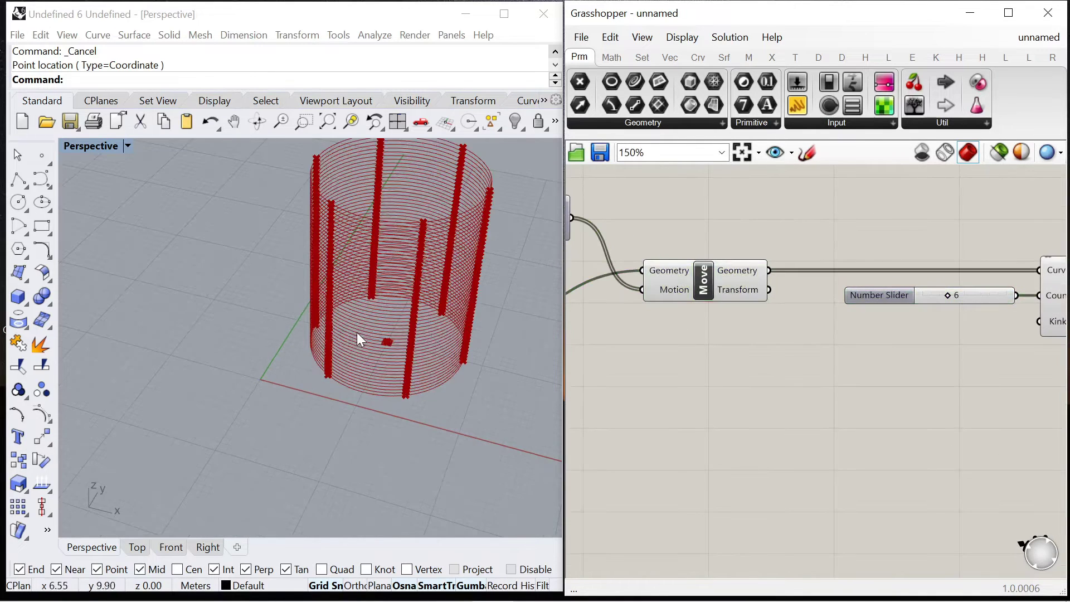
scroll(765, 222, "down", 3)
scroll(758, 247, "up", 3)
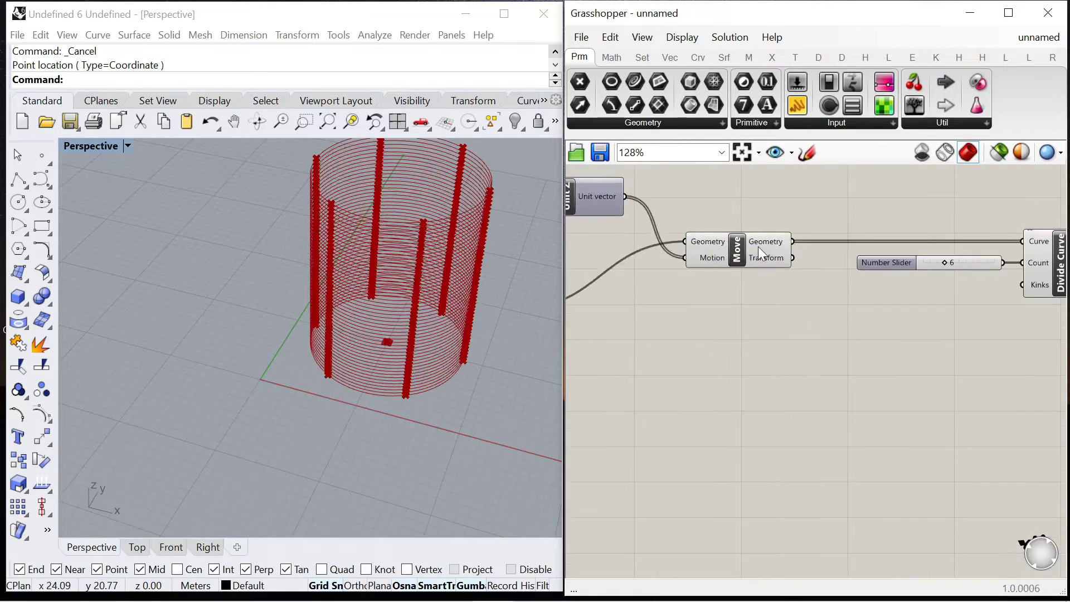
- Add a Flip Matrix component above Divide Curve's outputs and wire the Tangents output to its Data input
scroll(784, 302, "down", 4)
scroll(891, 279, "up", 5)
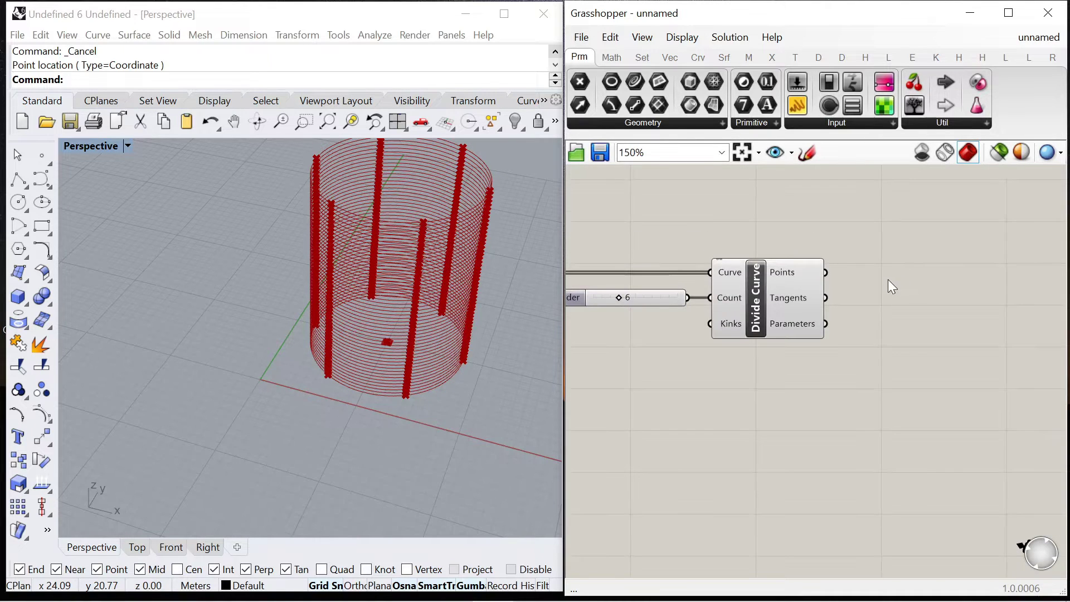
scroll(777, 286, "up", 1)
scroll(771, 269, "down", 4)
scroll(878, 257, "up", 4)
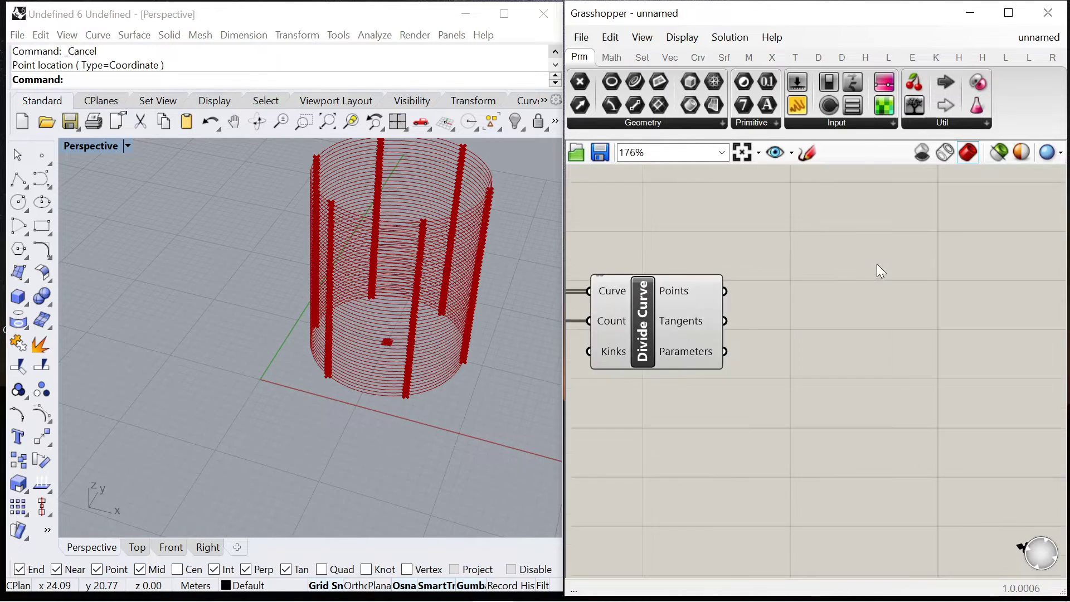
double_click(798, 313)
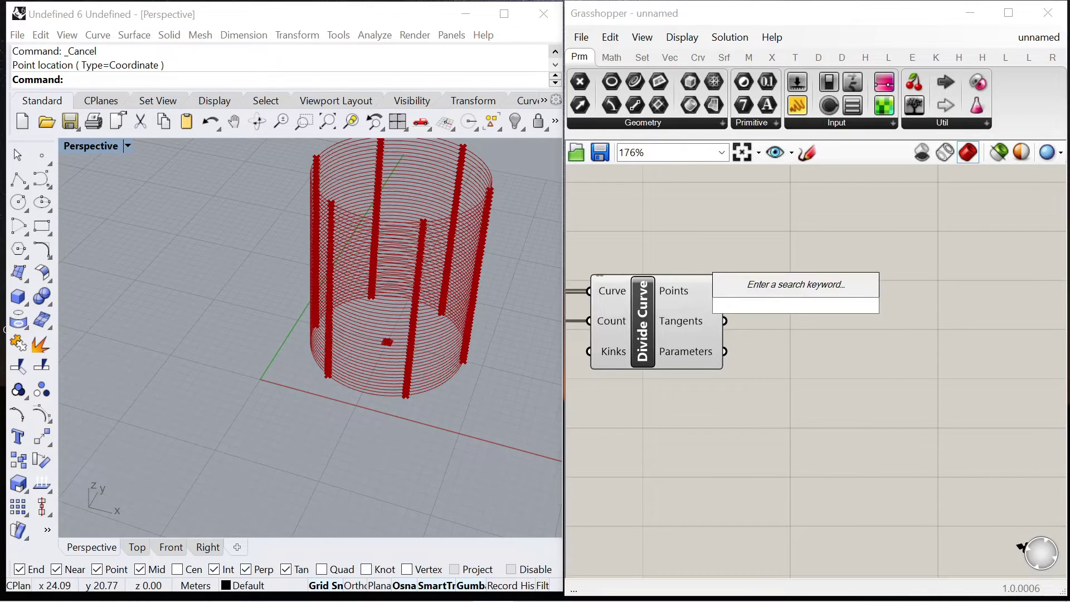
type("flip")
left_click(764, 243)
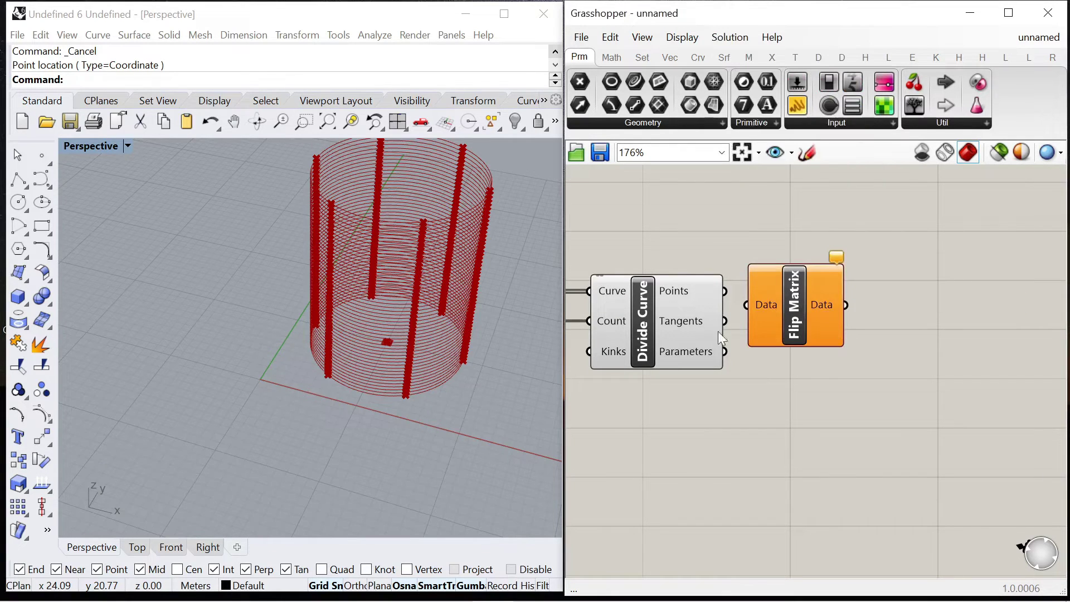
left_click_drag(754, 308, 898, 264)
scroll(696, 322, "down", 6)
scroll(739, 313, "up", 4)
left_click_drag(767, 287, 810, 244)
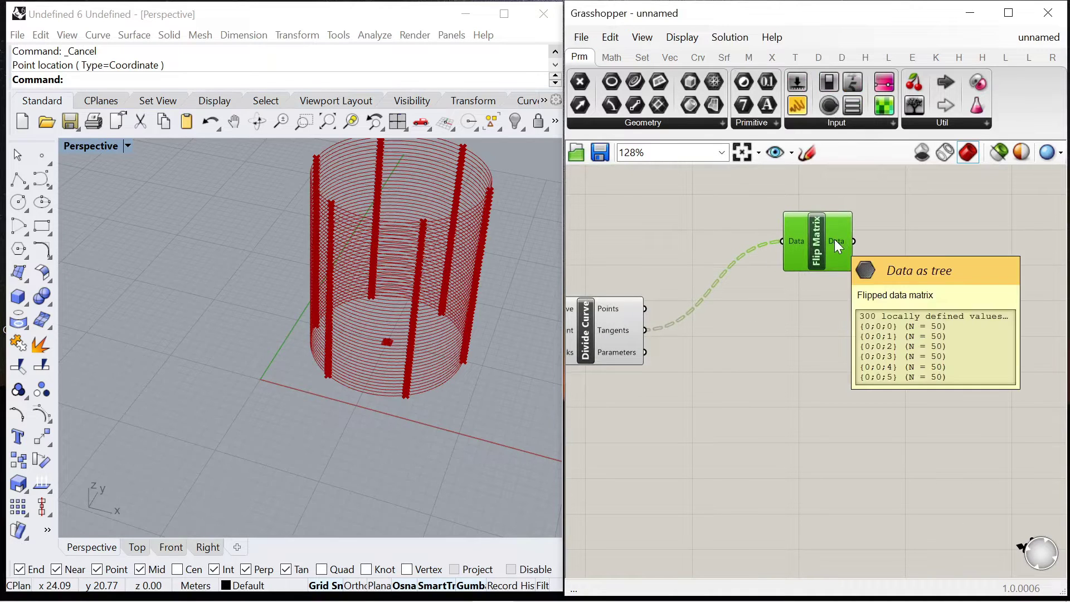
- Add a Rotate component and wire Flip Matrix's Data output to its Geometry input
double_click(853, 338)
type("rotate")
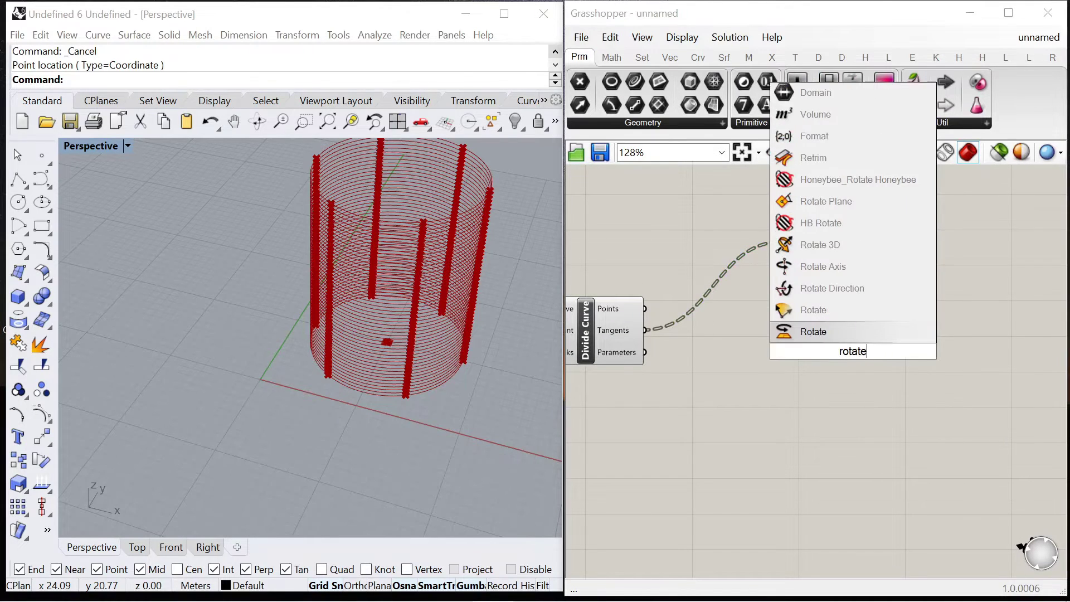
left_click(811, 332)
left_click_drag(907, 286, 875, 270)
left_click_drag(907, 284, 959, 267)
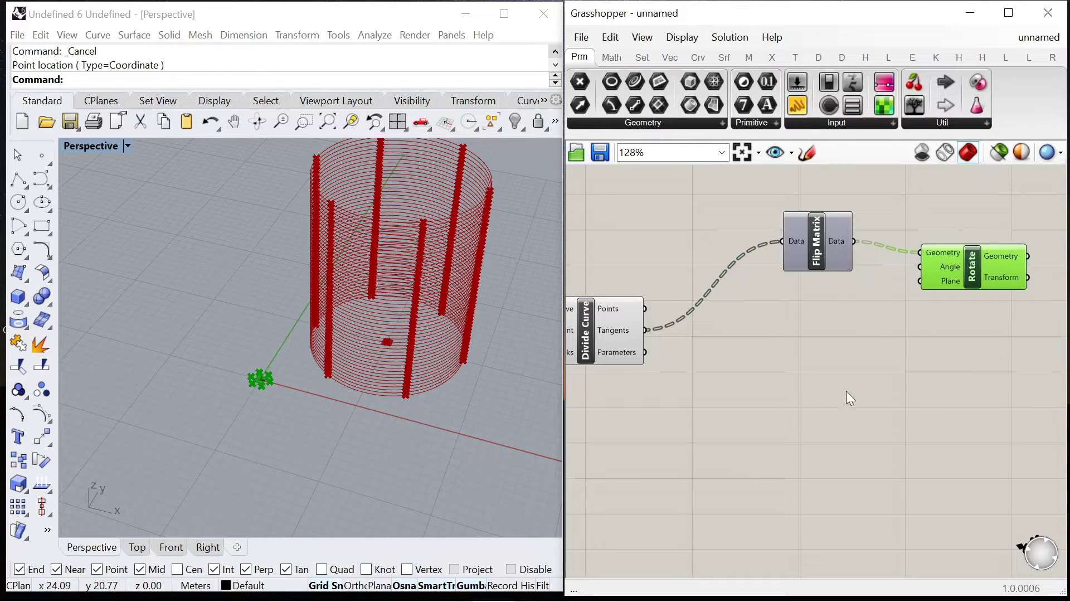
left_click_drag(959, 253, 958, 245)
- Add an XY Plane component and wire its output to Rotate's Plane input
double_click(898, 345)
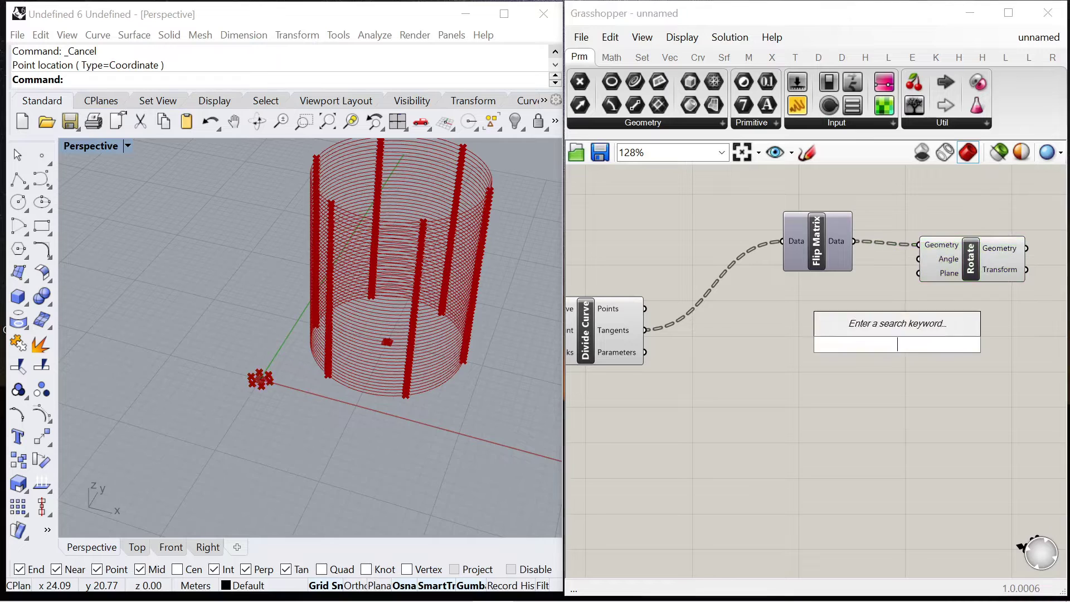
type("xy")
left_click_drag(873, 331, 918, 274)
- Add an Area component between Move and Divide Curve and wire Move's Geometry output into it
scroll(948, 296, "down", 6)
scroll(705, 308, "up", 5)
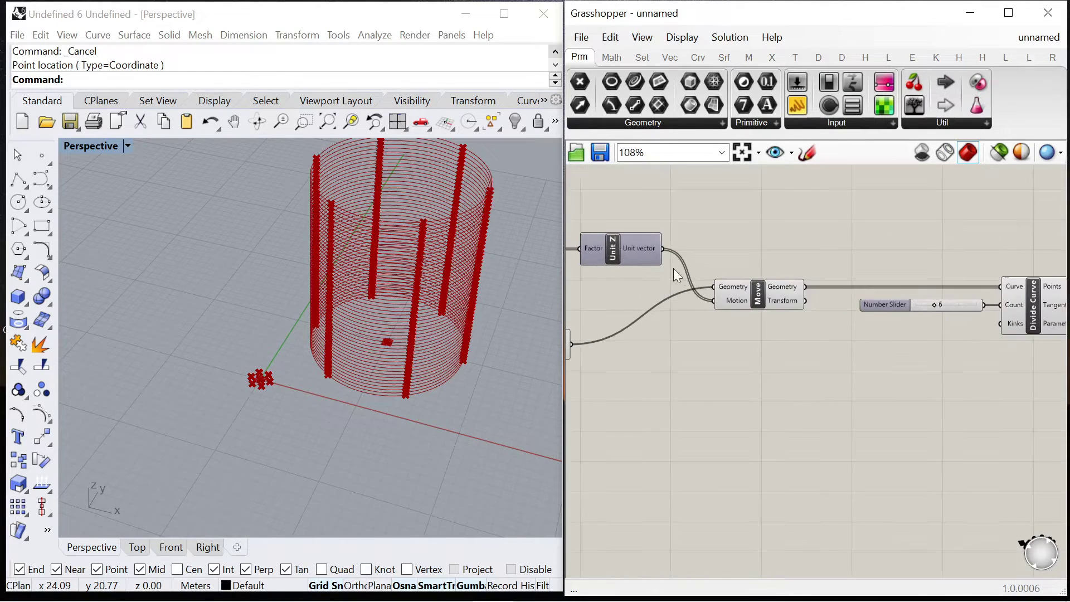
double_click(757, 265)
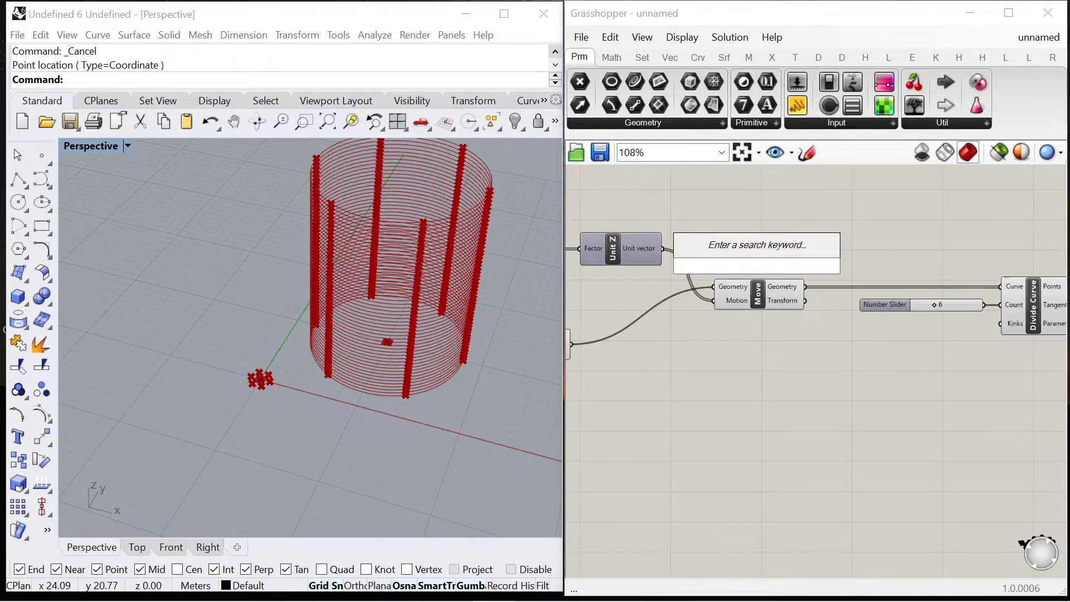
type("area")
key("Return")
left_click_drag(772, 266, 880, 257)
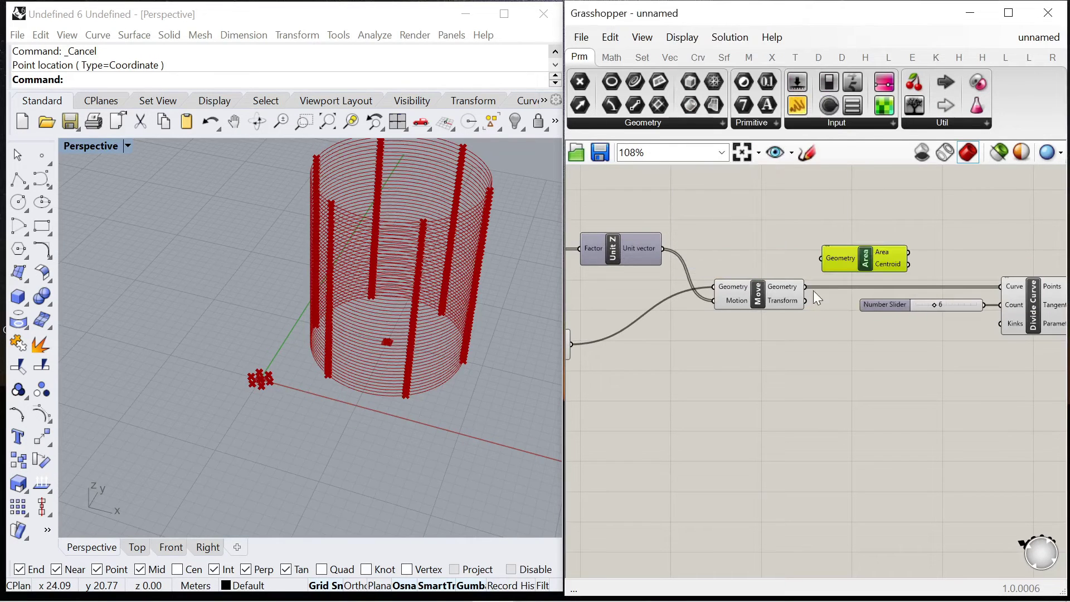
left_click_drag(811, 265, 822, 259)
- Wire Area's Centroid output to XY Plane's Origin input and tidy the Flip Matrix, XY Plane and Area positions
scroll(660, 254, "down", 5)
scroll(914, 254, "up", 5)
scroll(911, 277, "down", 3)
scroll(668, 285, "up", 2)
left_click_drag(897, 253, 926, 272)
left_click_drag(919, 229, 908, 201)
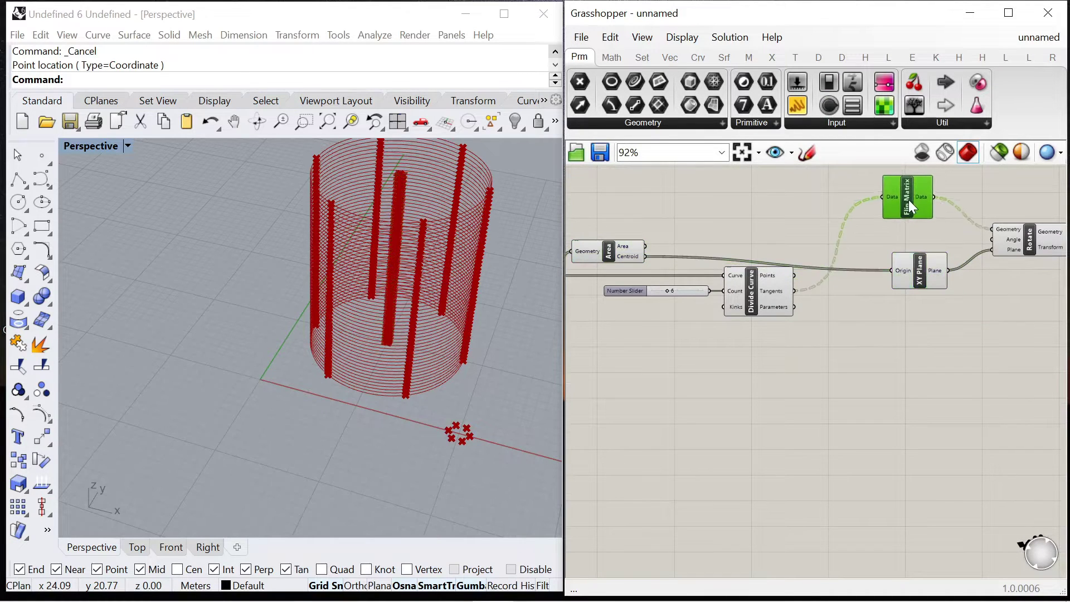
scroll(898, 251, "down", 2)
left_click(964, 278)
left_click_drag(889, 307, 875, 288)
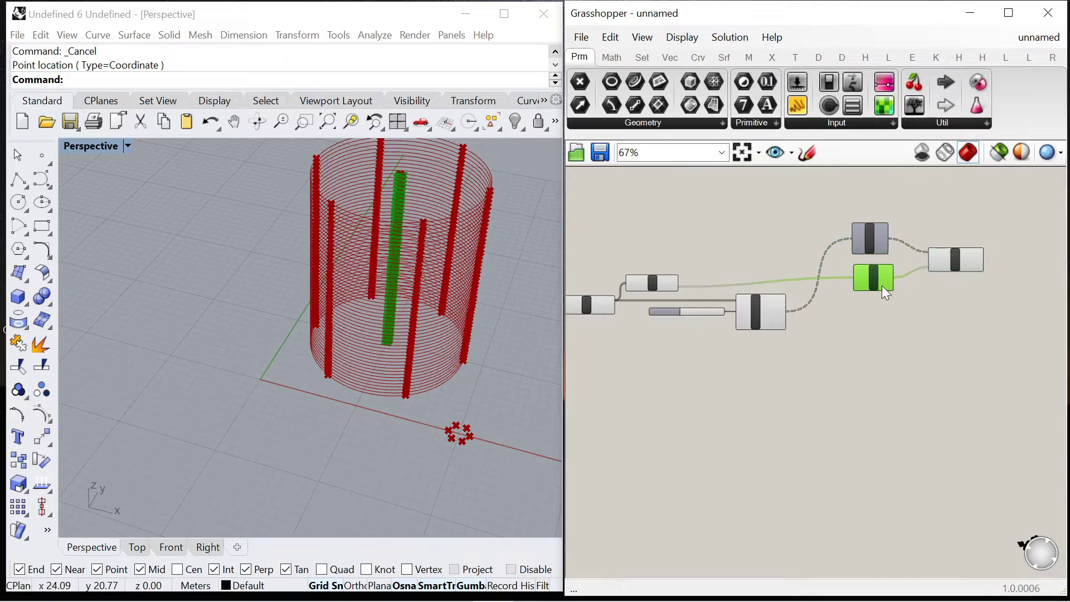
left_click_drag(640, 281, 653, 271)
left_click(704, 294)
- Turn off the XY Plane component's preview and move Rotate farther away from it
scroll(704, 289, "up", 5)
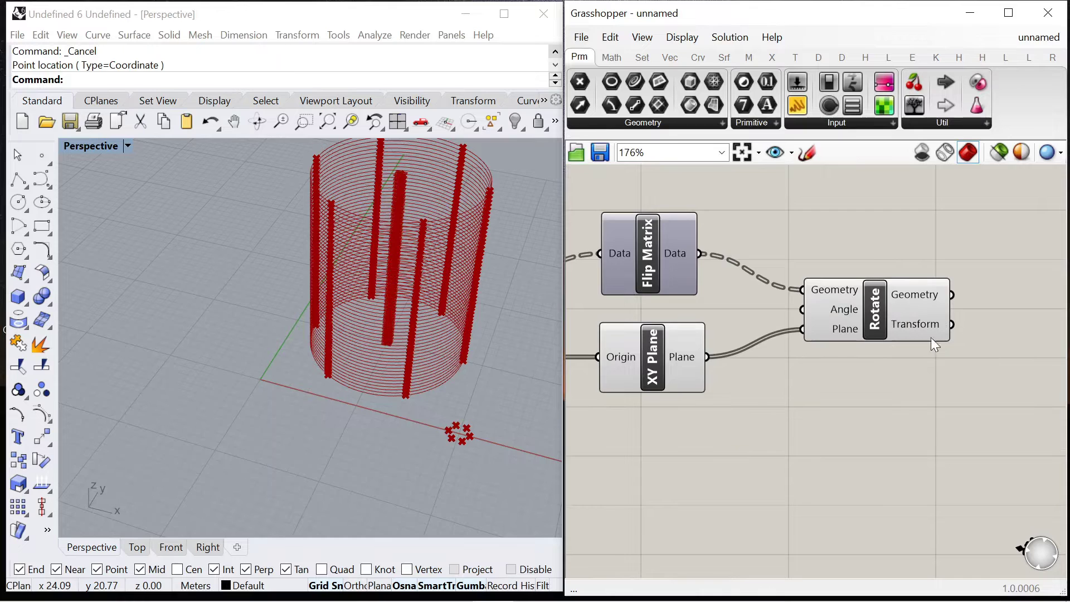
scroll(841, 253, "down", 1)
right_click_drag(841, 253, 893, 219)
left_click(760, 313)
right_click(816, 342)
left_click(880, 366)
left_click(884, 367)
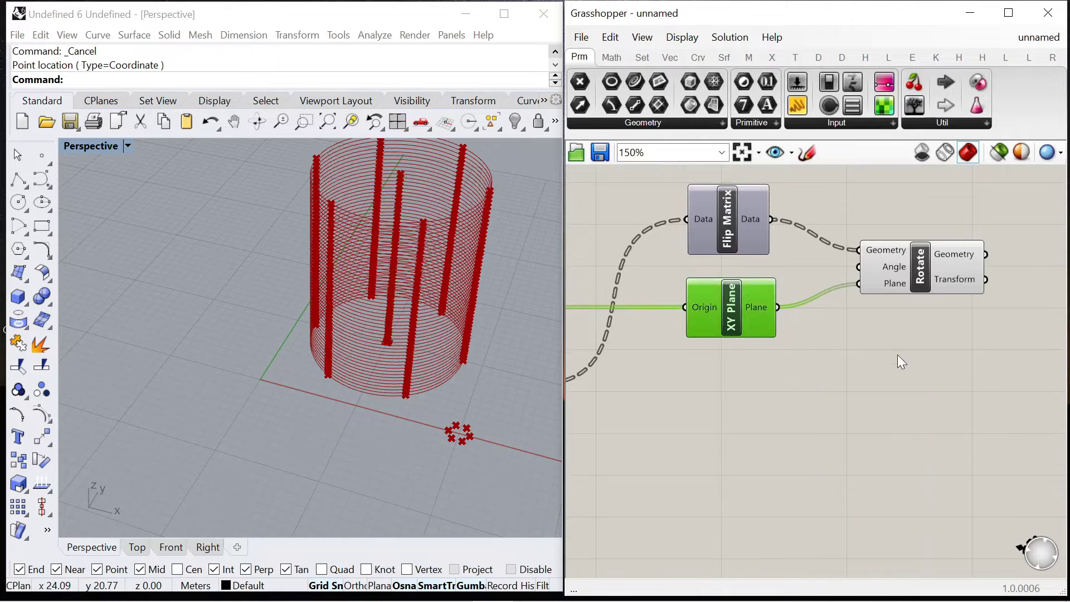
left_click(890, 286)
scroll(905, 306, "down", 2)
scroll(862, 342, "up", 1)
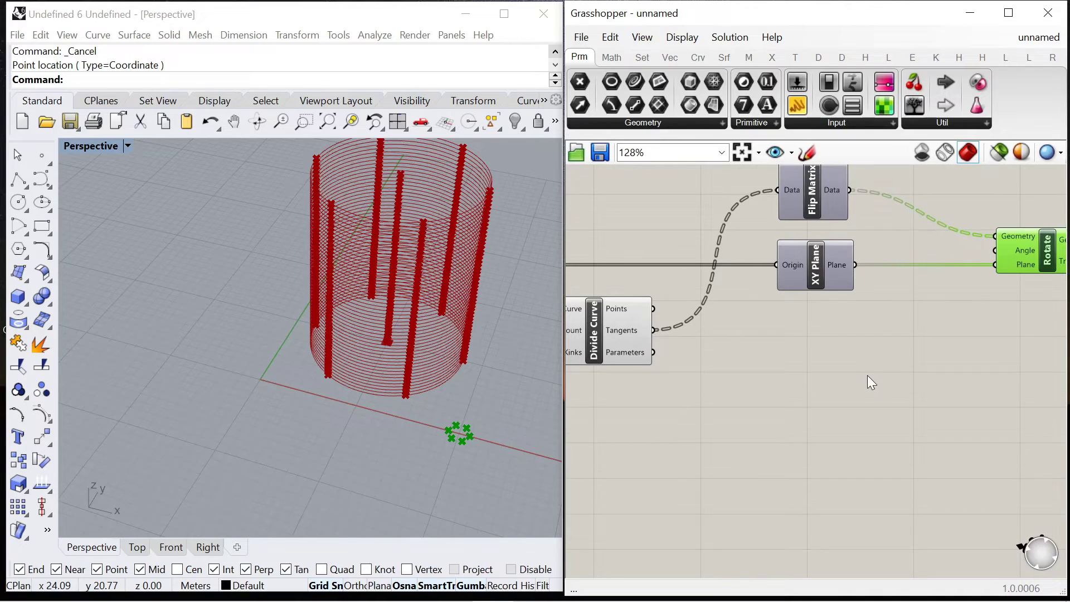
- Move the Count slider lower and add a Division component beneath Divide Curve
scroll(838, 301, "down", 3)
scroll(756, 290, "up", 2)
right_click_drag(755, 290, 856, 245)
scroll(663, 295, "up", 2)
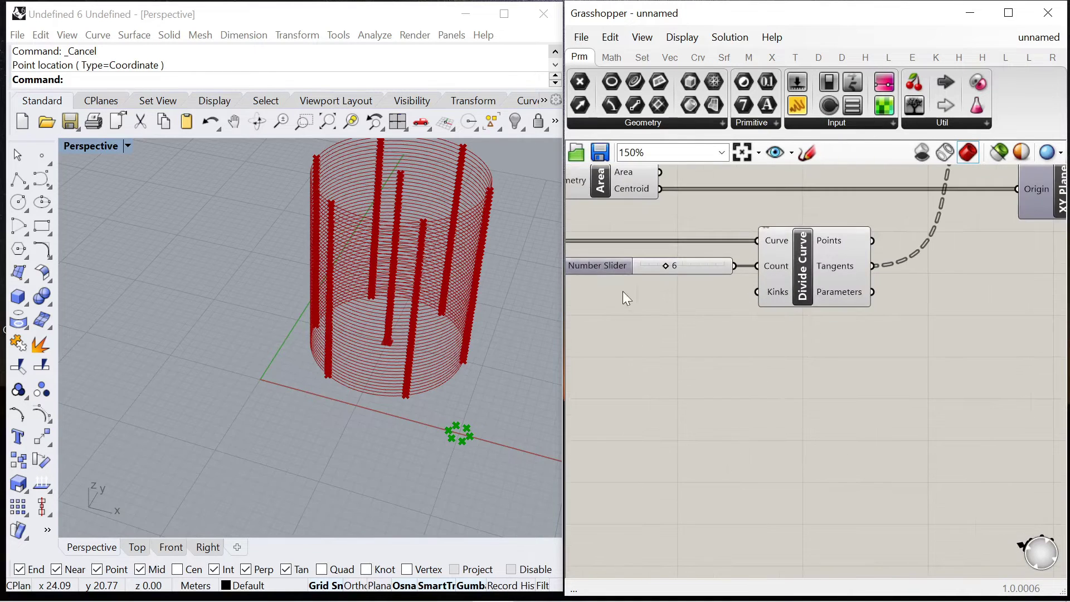
left_click_drag(597, 269, 575, 355)
double_click(770, 379)
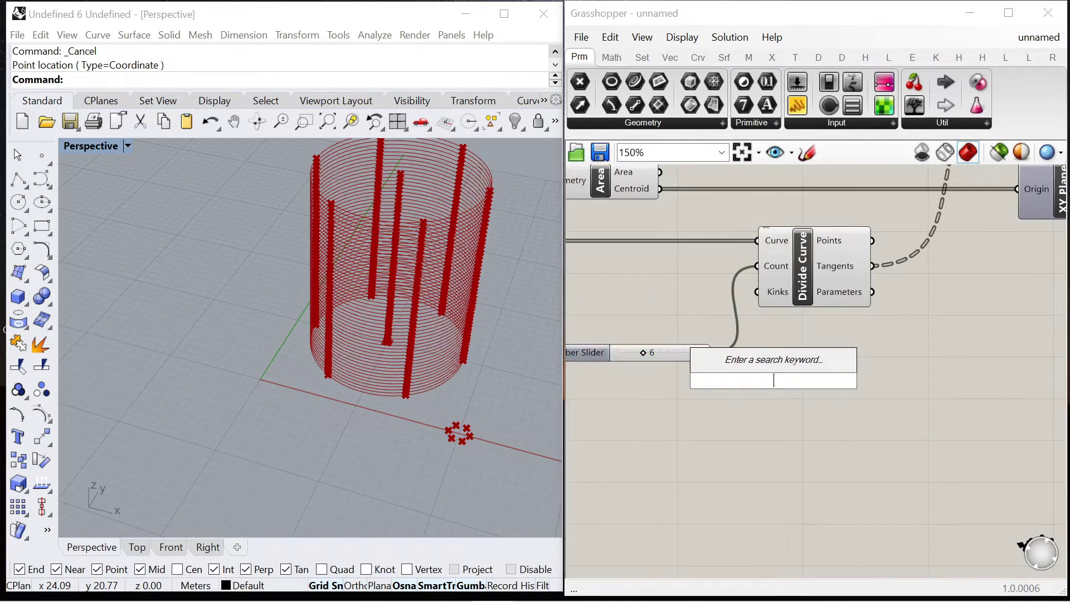
type("divid")
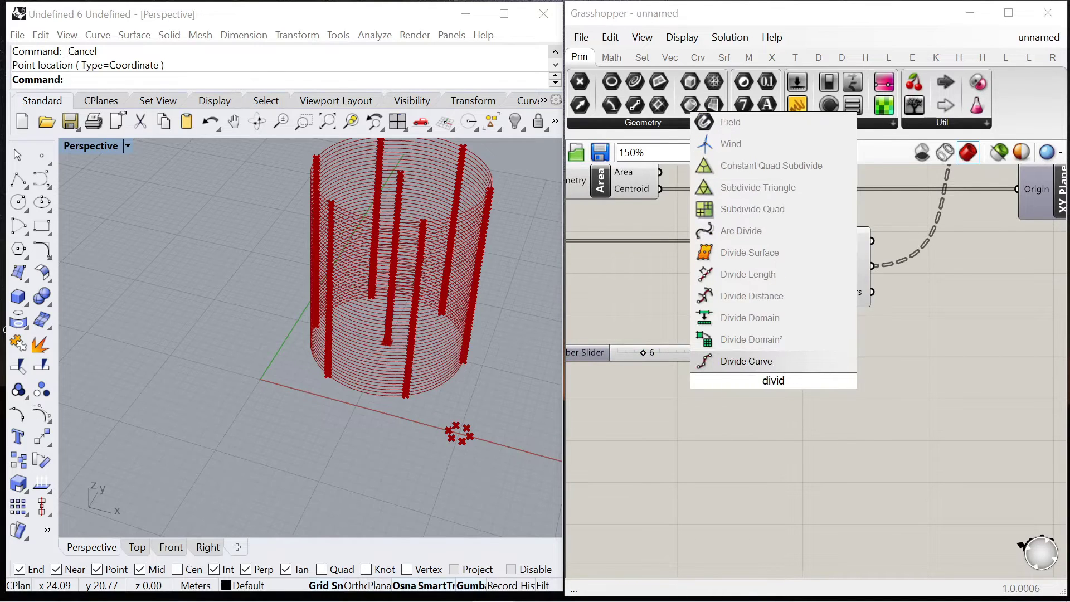
key("BackSpace")
type("sion")
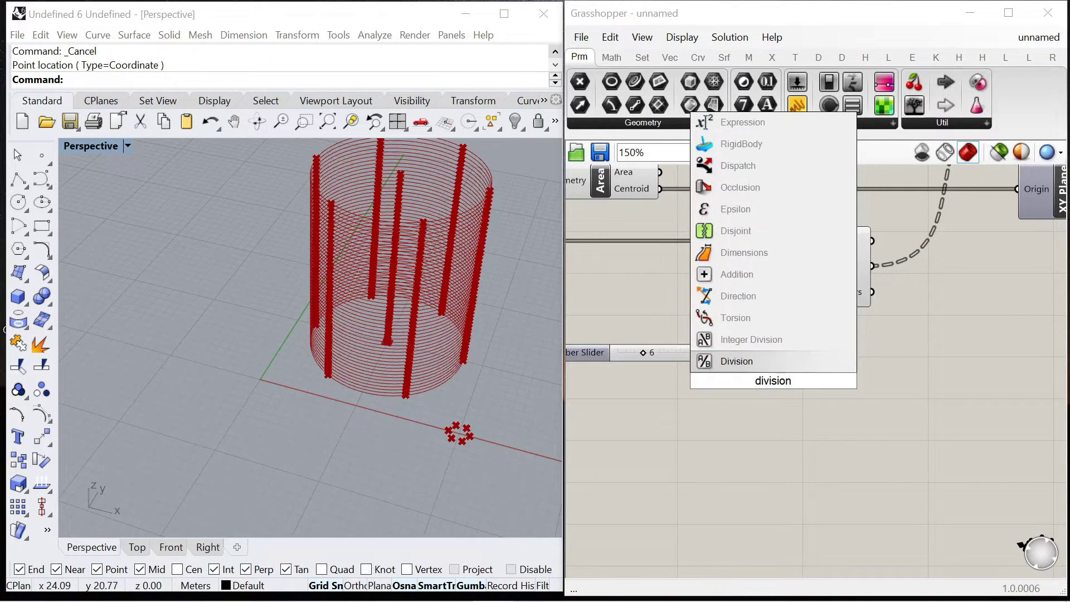
key("Return")
- Add a panel containing 360, wire it to Division's A input and wire the Count slider to B
double_click(704, 432)
type("\"360")
key("Return")
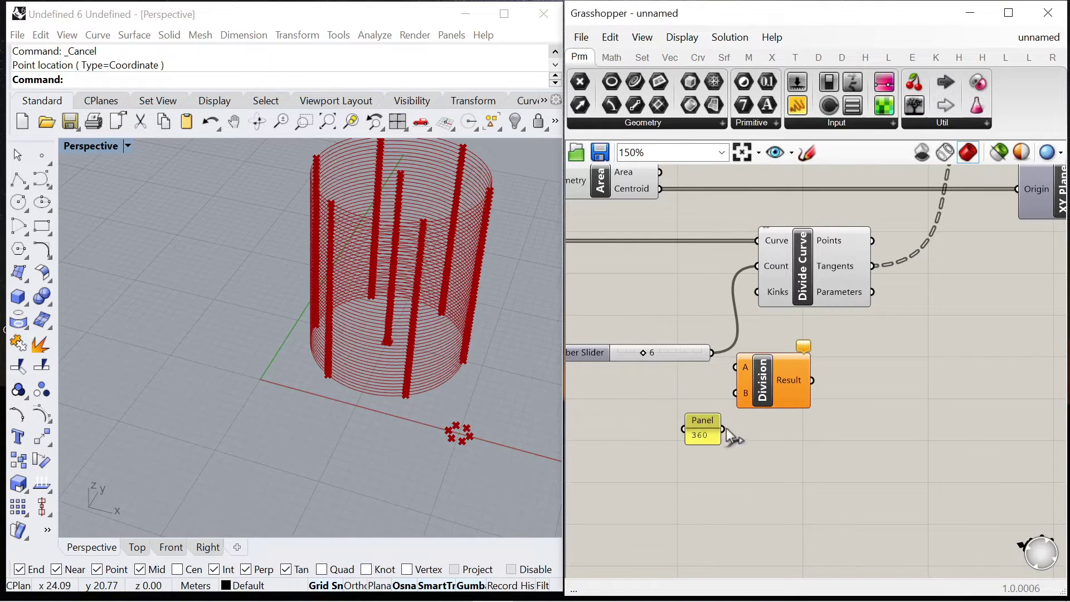
left_click_drag(723, 428, 856, 359)
left_click_drag(968, 430, 945, 383)
- Add a second Division component and wire the first Division's Result to its A input
right_click_drag(1048, 438, 784, 434)
scroll(819, 434, "down", 1)
double_click(738, 375)
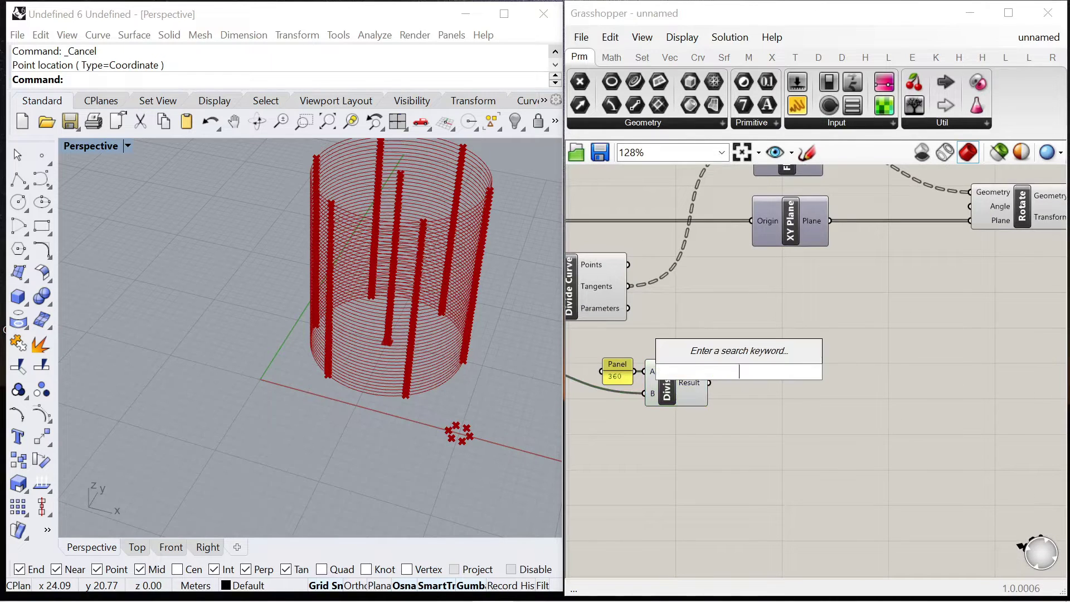
type("dividion")
left_click(719, 353)
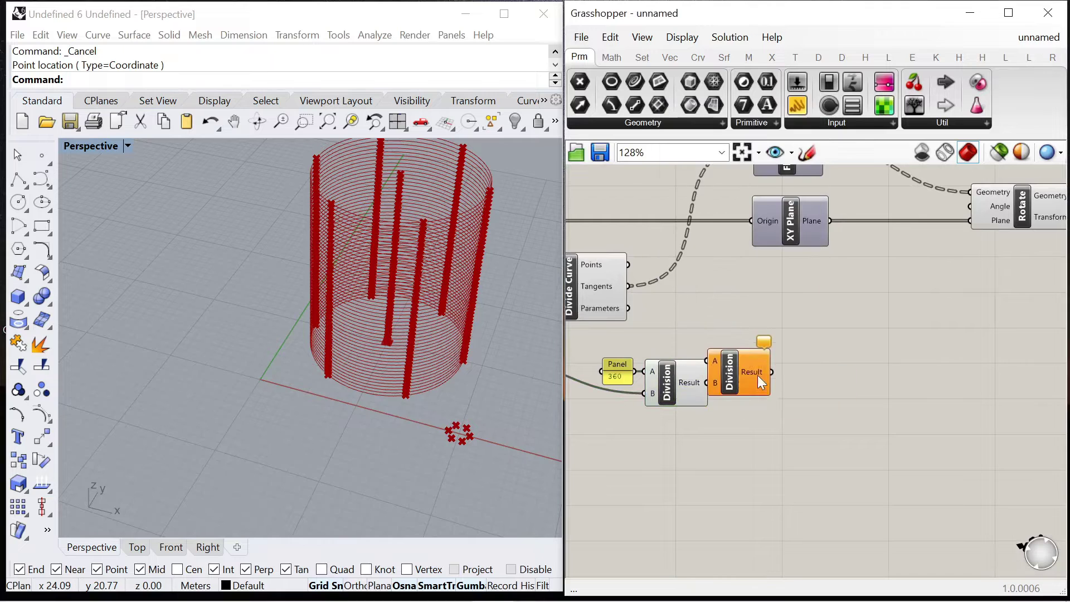
left_click_drag(738, 382, 754, 382)
- Add a panel containing 2 and wire it to the second Division's B input
double_click(720, 449)
type("panel")
key("Return")
left_click_drag(732, 448, 754, 404)
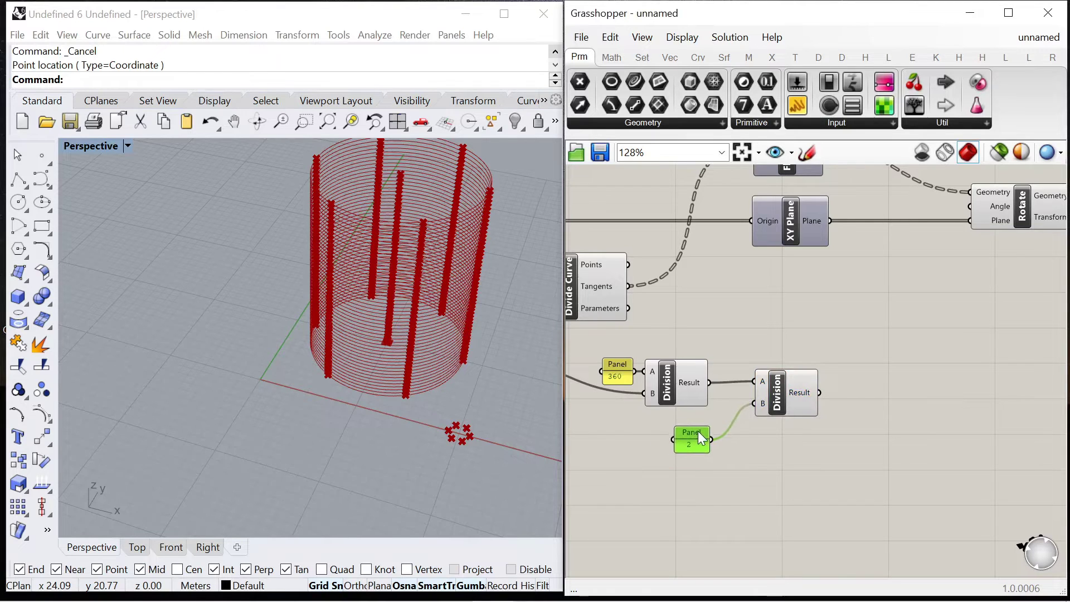
scroll(697, 433, "down", 3)
scroll(747, 390, "up", 3)
left_click_drag(743, 410, 723, 412)
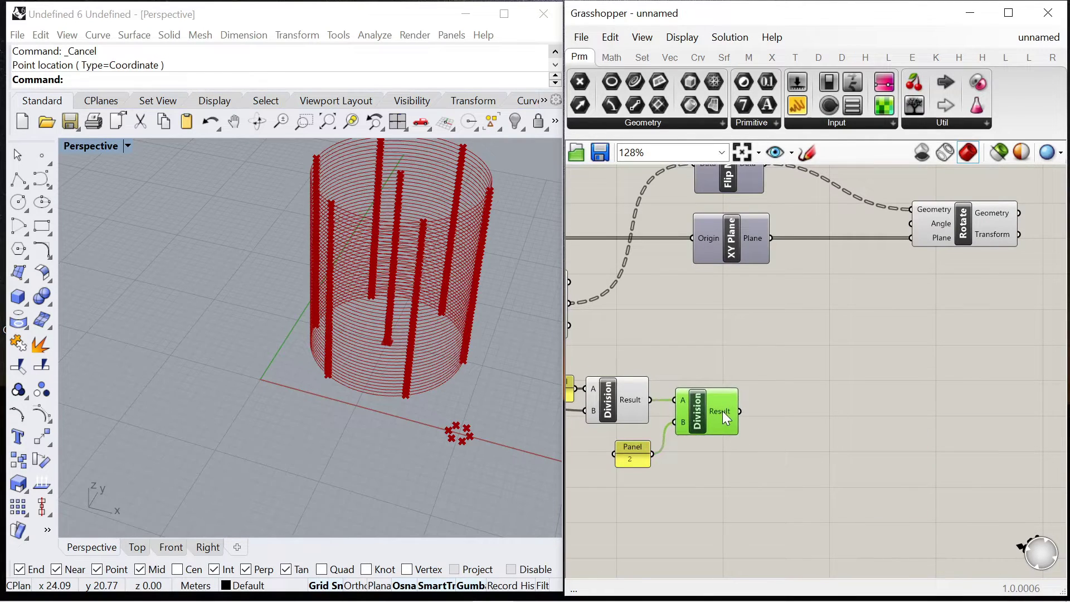
- Add a Range component above the second Division
double_click(789, 380)
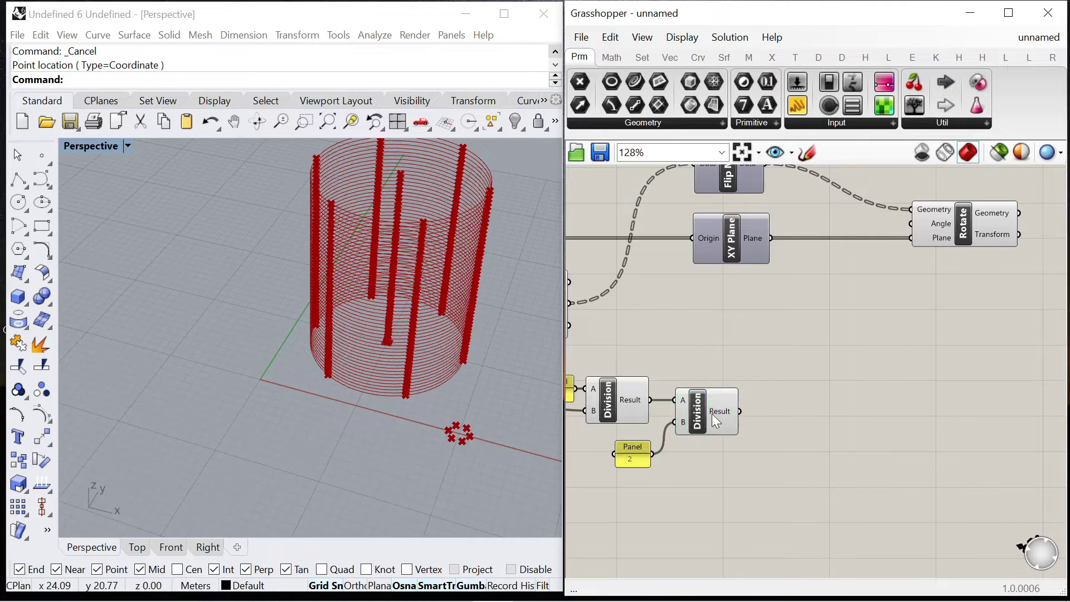
mouse_move(712, 413)
scroll(719, 399, "down", 3)
scroll(733, 379, "up", 4)
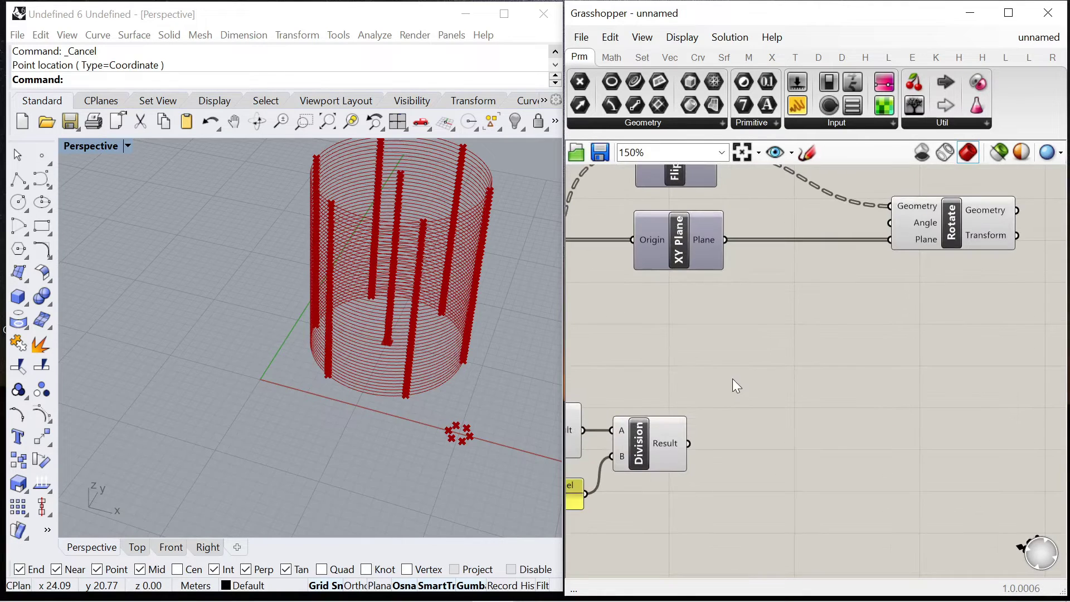
double_click(772, 362)
type("range")
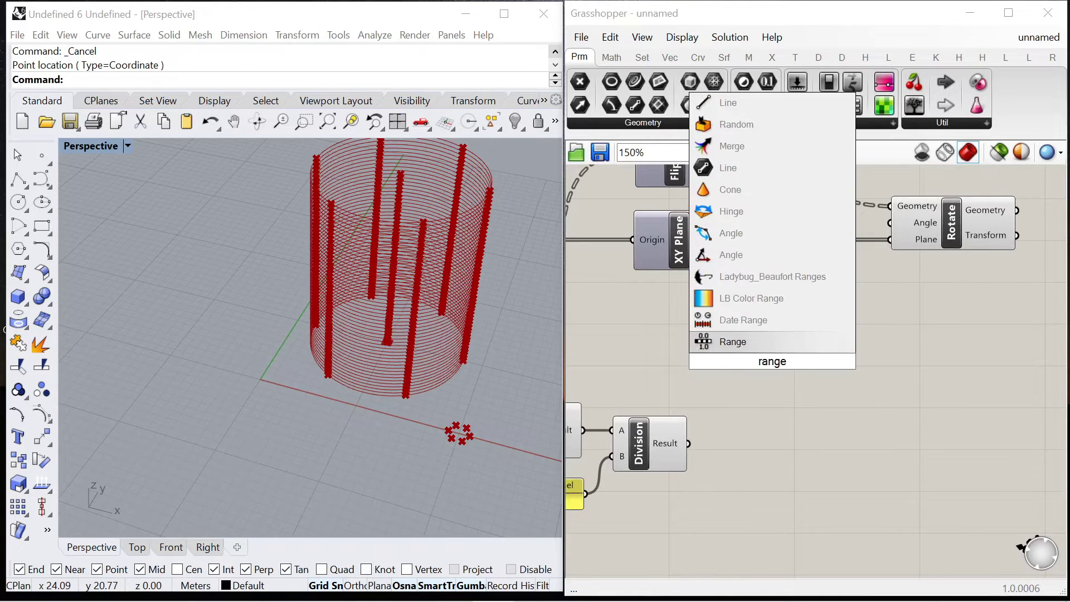
left_click(745, 342)
scroll(769, 301, "down", 3)
scroll(803, 265, "up", 2)
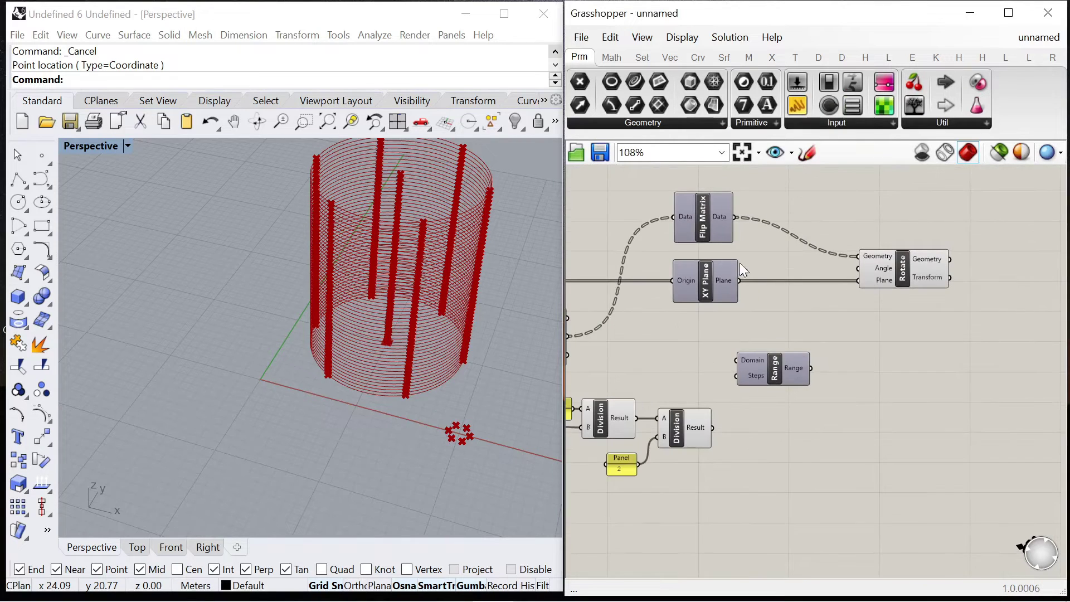
- Add a List Length component beside Range and wire XY Plane's Plane output to its List input
mouse_move(718, 220)
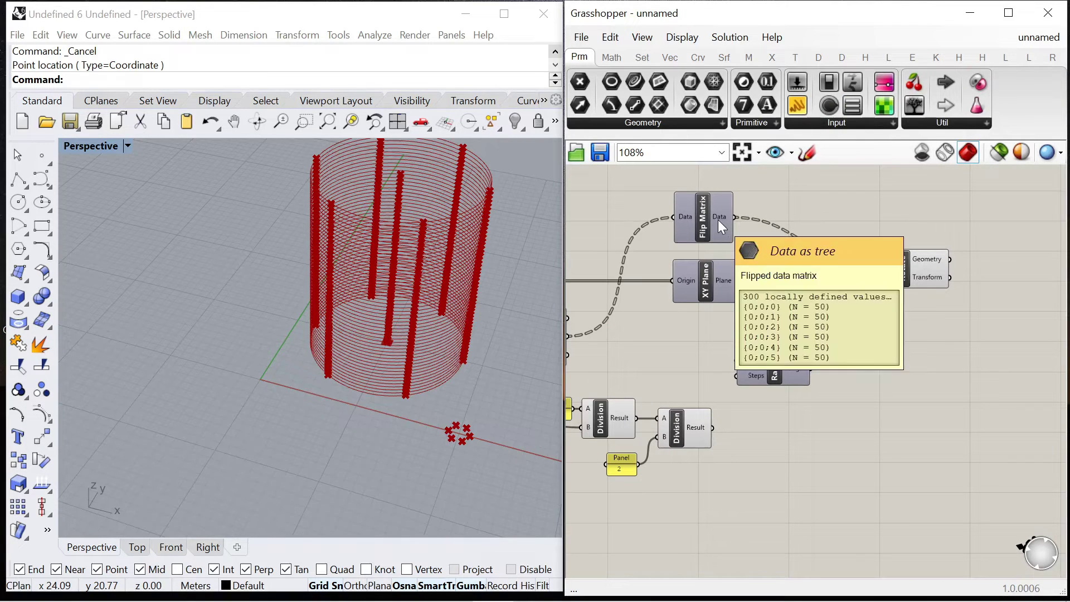
scroll(771, 320, "up", 2)
mouse_move(703, 323)
left_click_drag(757, 430, 847, 402)
double_click(731, 390)
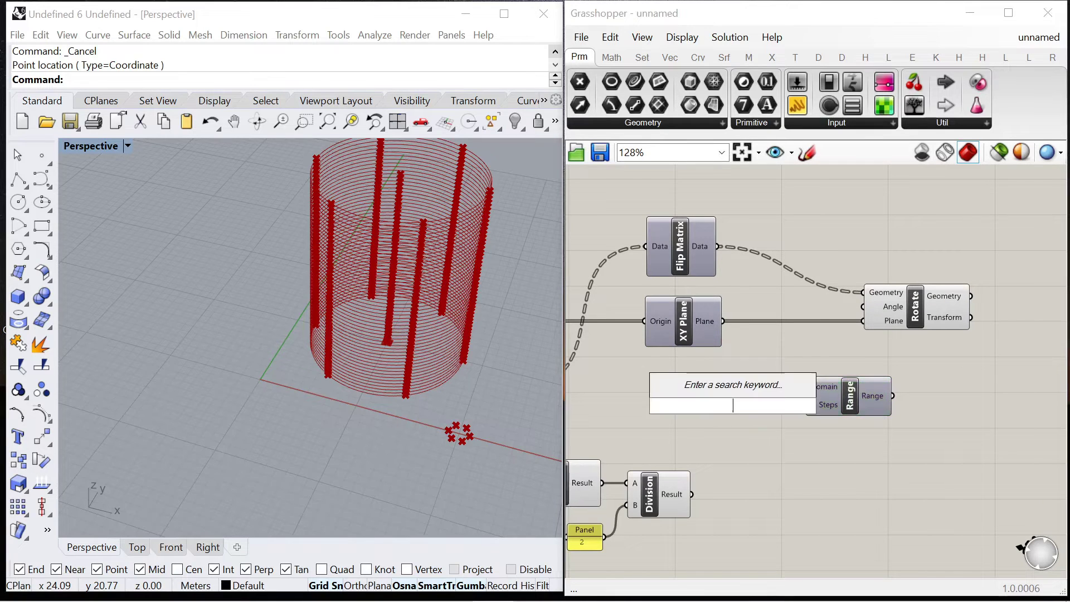
type("list leng")
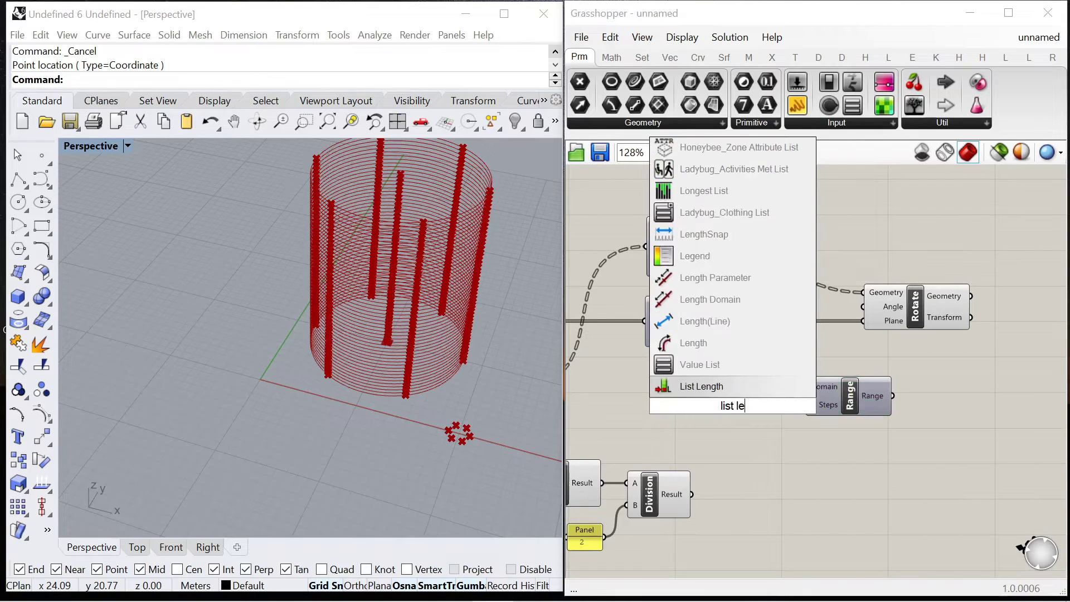
left_click_drag(723, 321, 696, 406)
left_click_drag(837, 392, 889, 390)
left_click(747, 420)
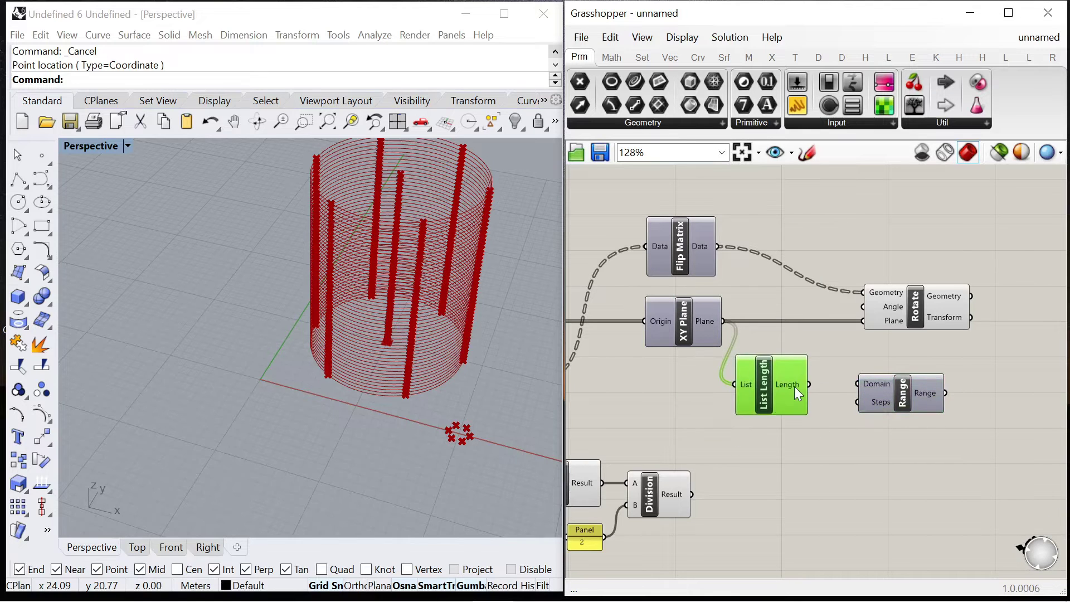
- Add a Subtraction component and wire List Length's Length output to its A input
scroll(794, 387, "up", 3)
left_click_drag(788, 397, 825, 397)
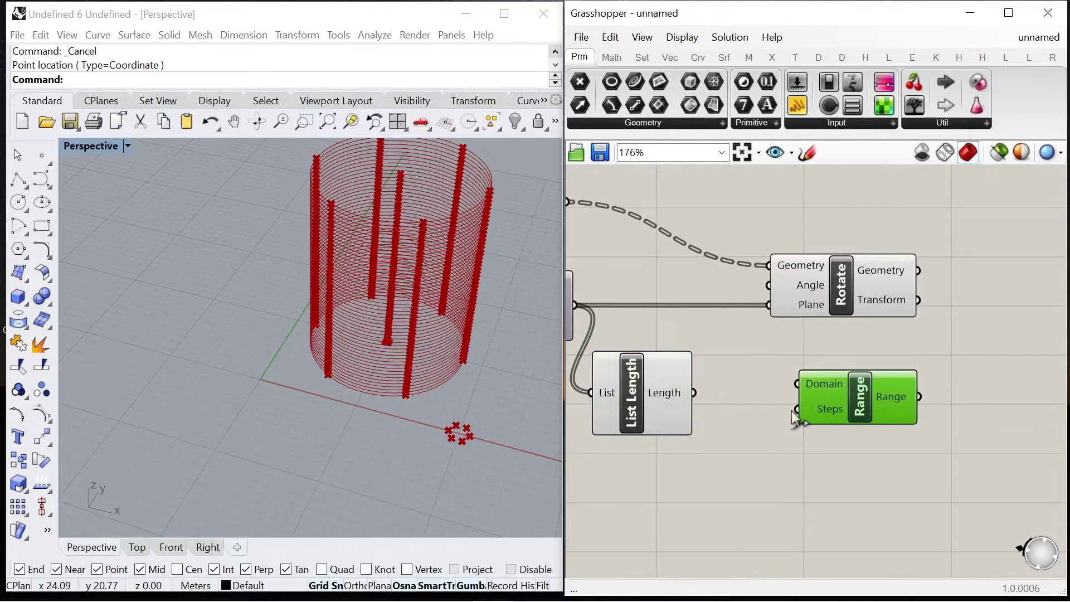
double_click(749, 457)
left_click(614, 58)
left_click_drag(698, 105, 759, 459)
left_click_drag(694, 392, 718, 438)
- Add a panel containing 1 to Subtraction's B input and wire Subtraction's Result to Range's Steps input
double_click(661, 488)
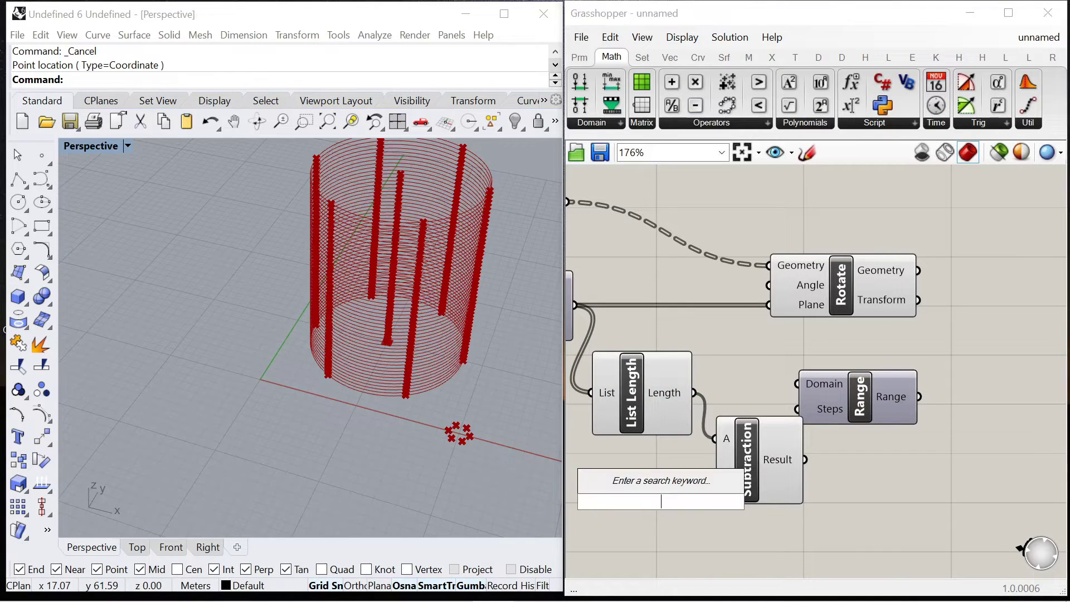
type("1")
key("Return")
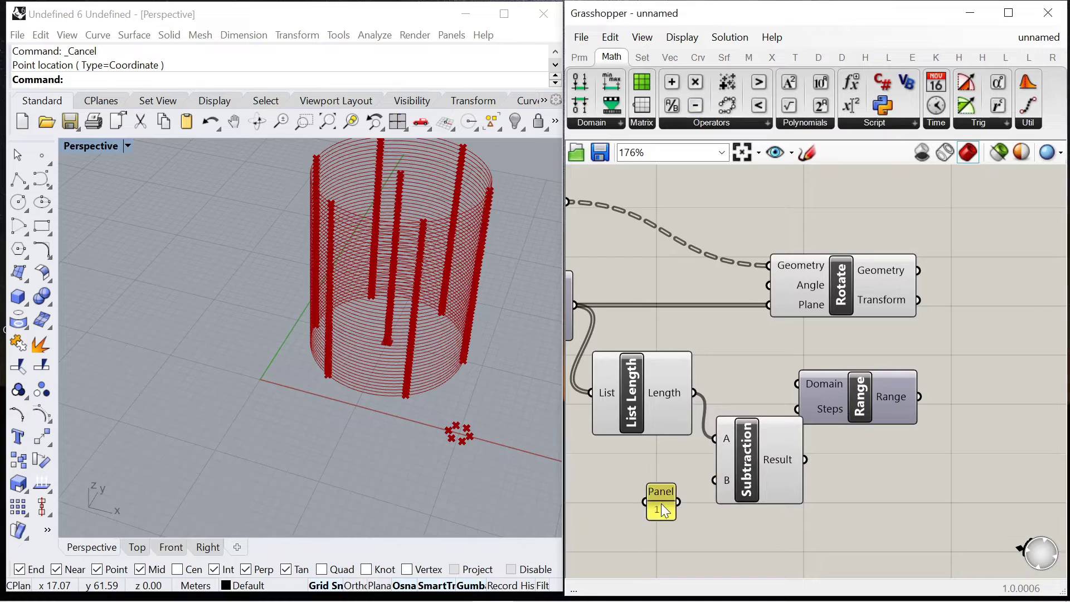
left_click_drag(807, 439, 880, 450)
mouse_move(931, 449)
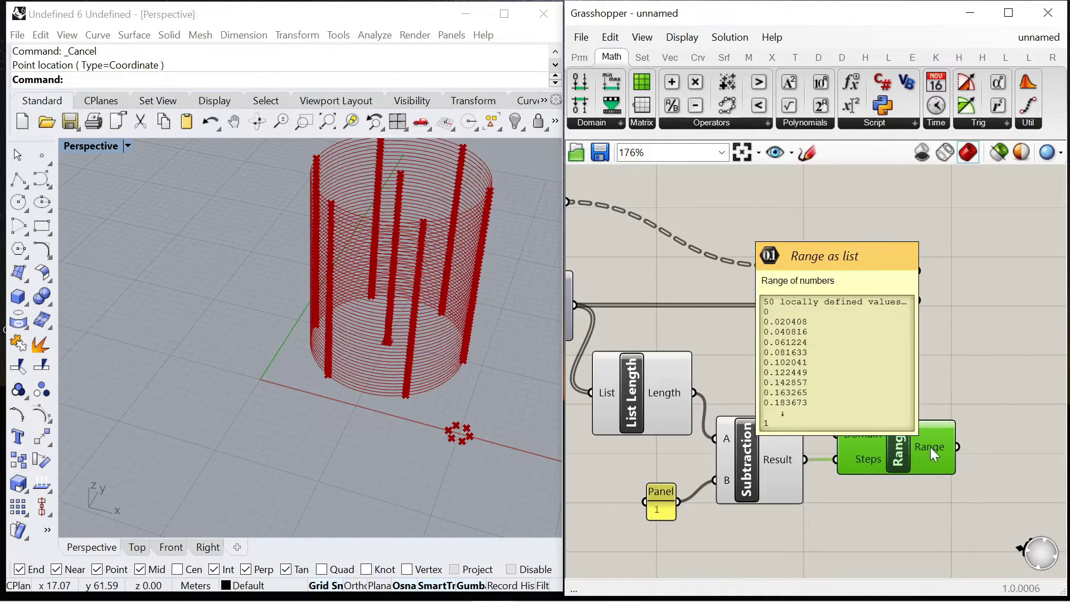
left_click(664, 493)
- Add a Graph Mapper component after Range and wire Range's output into it
scroll(676, 352, "down", 5)
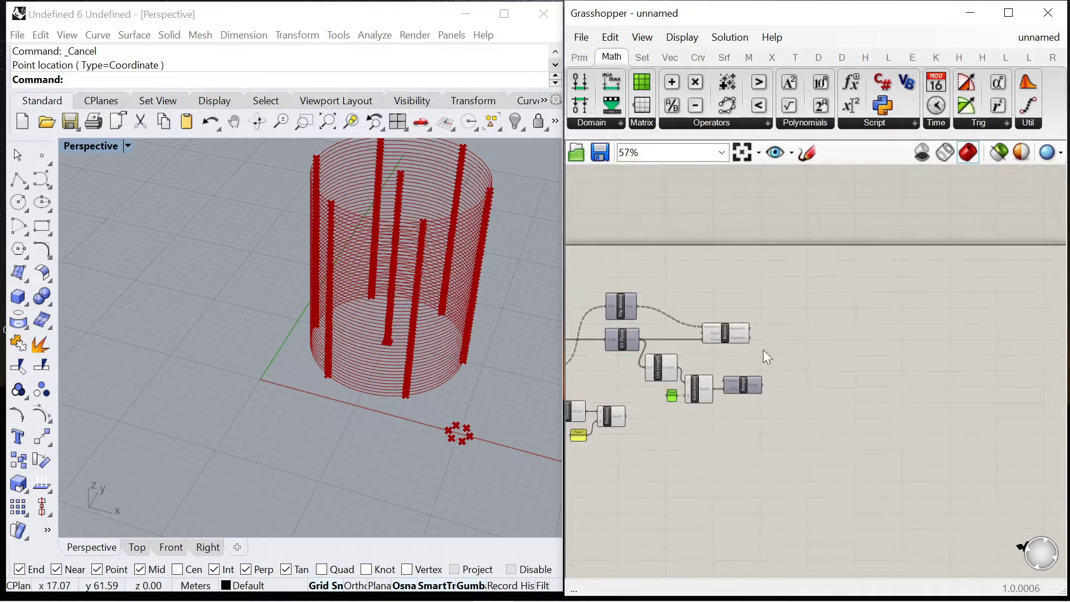
scroll(804, 369, "up", 3)
double_click(814, 384)
type("grap")
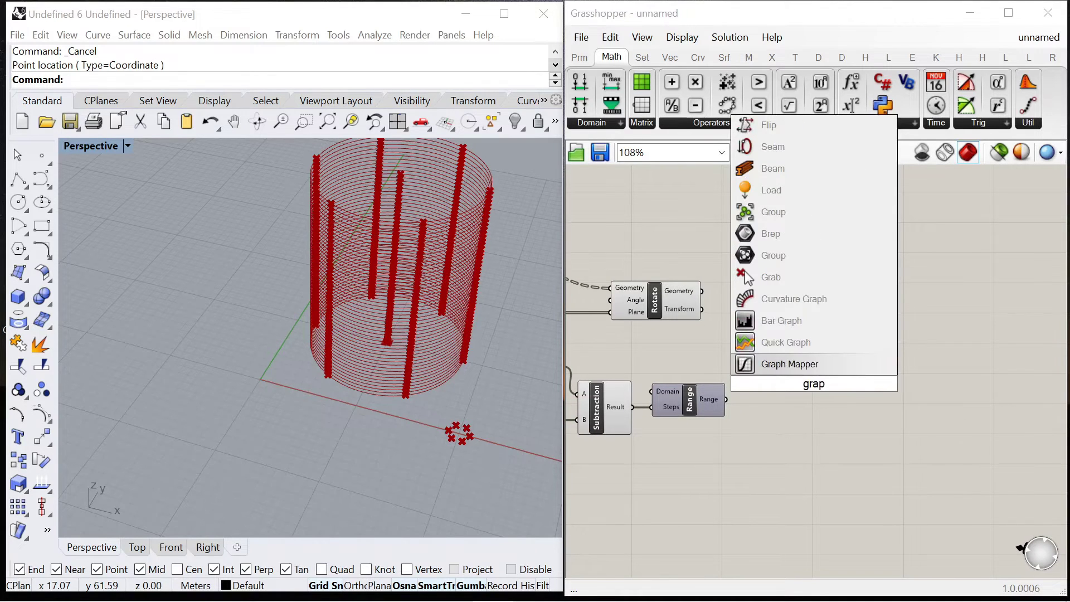
key("Return")
scroll(821, 385, "up", 1)
left_click_drag(728, 399, 937, 347)
scroll(815, 351, "up", 2)
left_click_drag(782, 345, 772, 366)
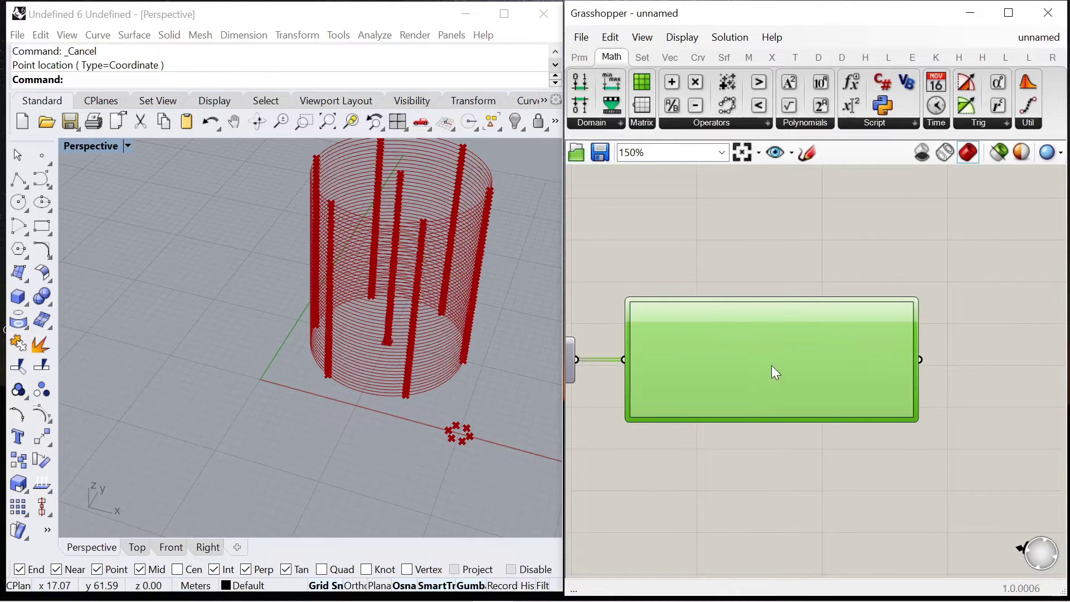
- Set the Graph Mapper to the Sine graph type and compress the wave to about six peaks
right_click(772, 366)
mouse_move(878, 550)
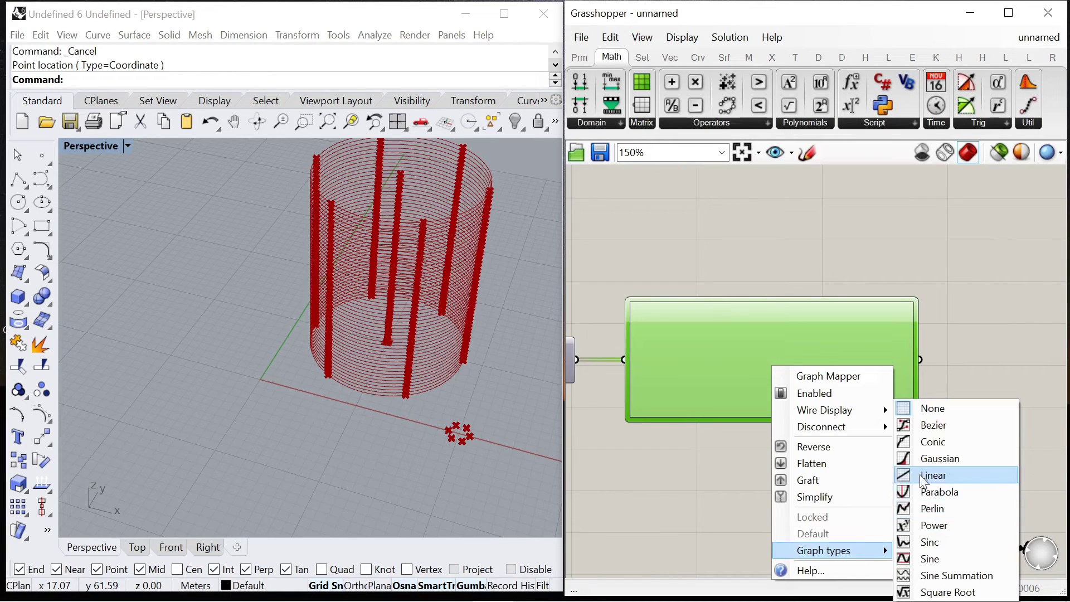
left_click(941, 546)
left_click_drag(913, 304, 654, 298)
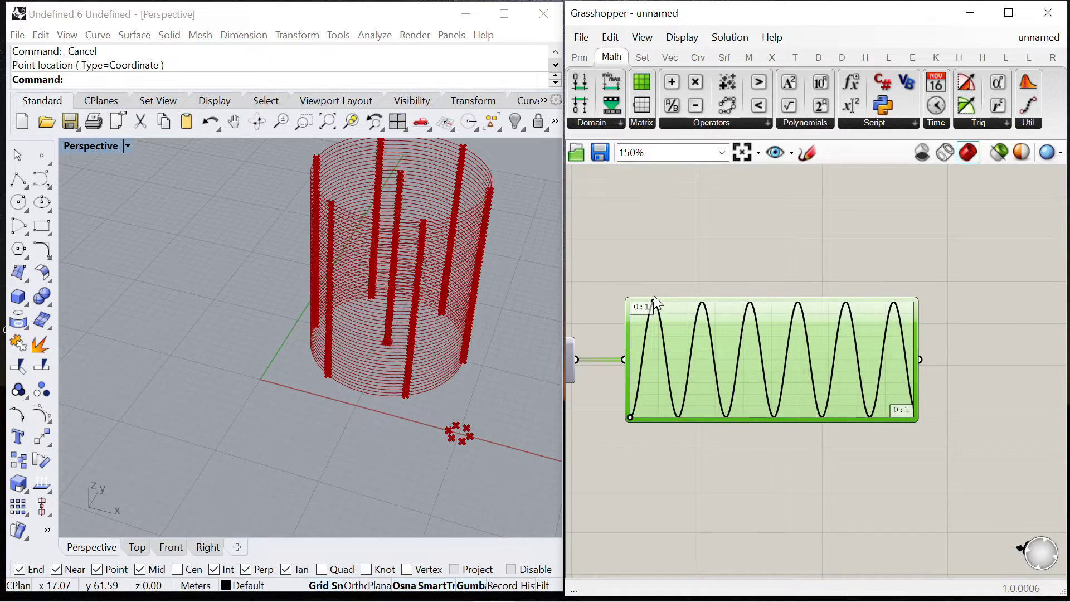
- Add a Multiplication component below the Graph Mapper and wire the second Division's Result to its A input
scroll(760, 310, "down", 5)
scroll(825, 288, "up", 3)
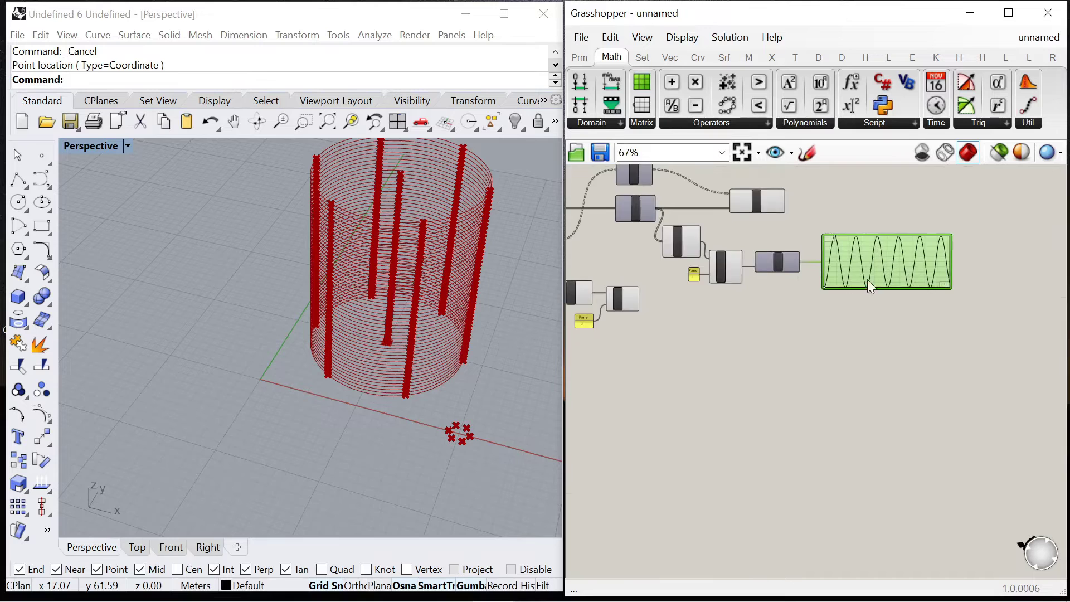
scroll(863, 308, "up", 2)
double_click(851, 349)
type("mult")
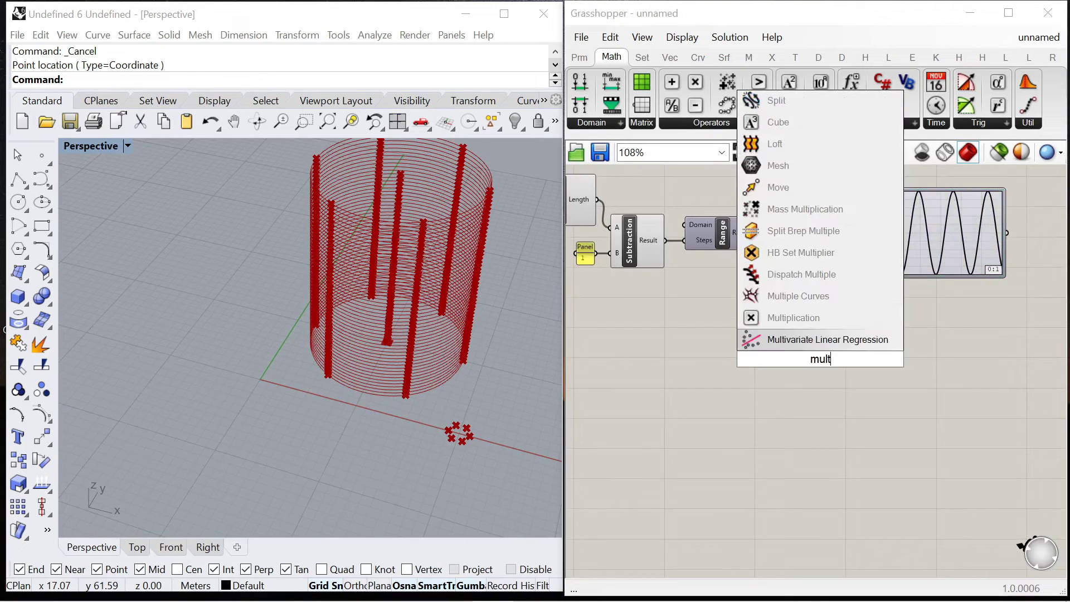
left_click(794, 318)
scroll(746, 269, "down", 4)
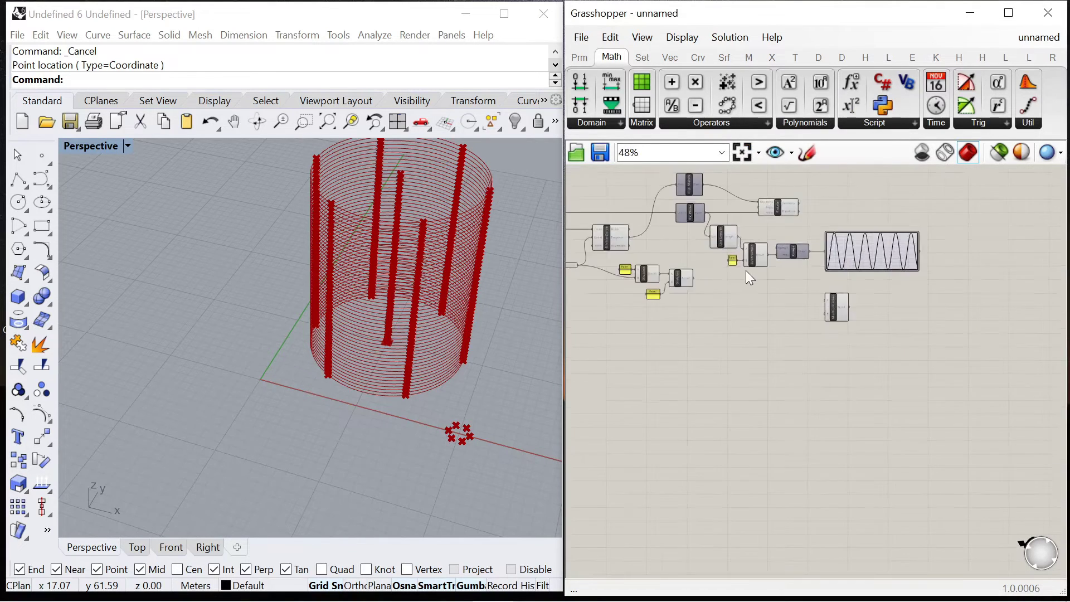
scroll(746, 270, "up", 4)
left_click_drag(684, 305, 985, 353)
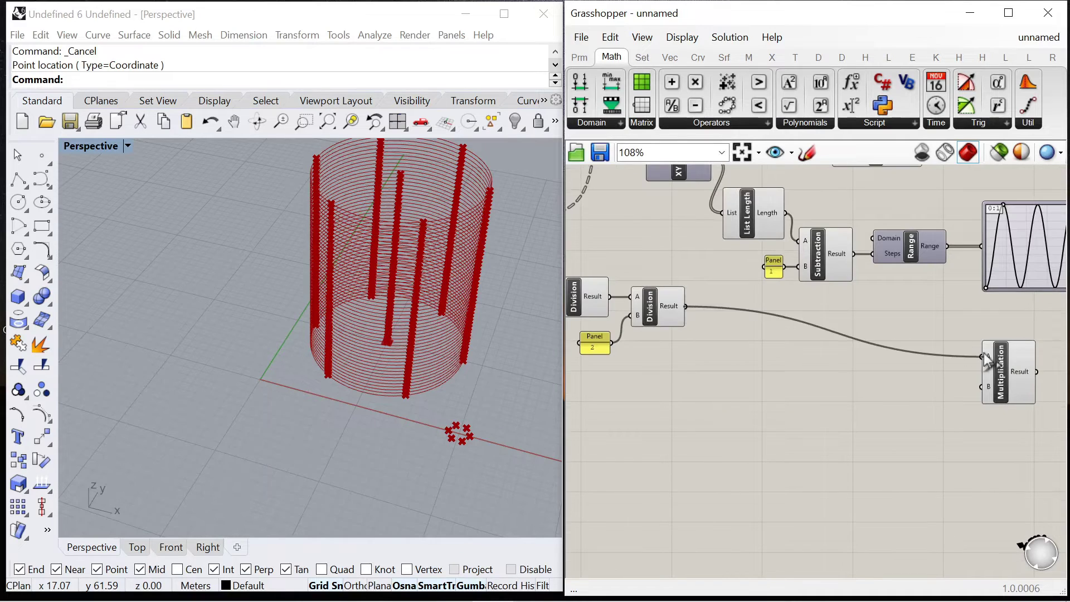
- Place Multiplication beyond the Graph Mapper and wire the Graph Mapper's output to its B input
scroll(685, 417, "down", 5)
scroll(803, 376, "up", 4)
left_click_drag(740, 453, 948, 407)
scroll(860, 370, "up", 4)
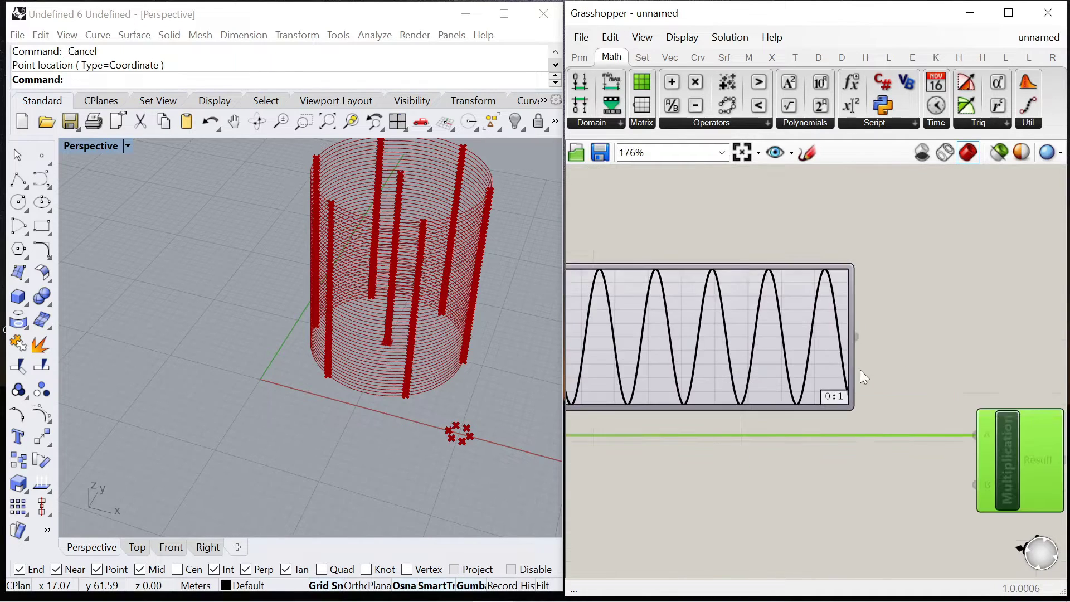
left_click_drag(858, 338, 987, 489)
scroll(737, 327, "down", 3)
scroll(667, 300, "down", 3)
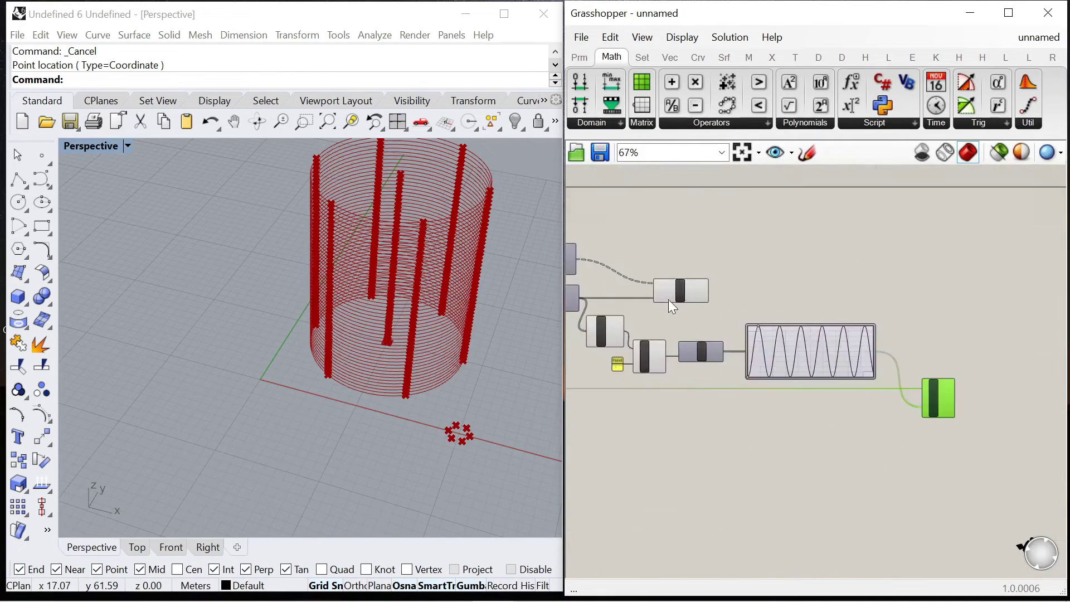
- Examine the preview points of the Rotate component in the viewport and trace the wires feeding it
scroll(668, 299, "up", 3)
left_click(689, 296)
scroll(714, 289, "up", 2)
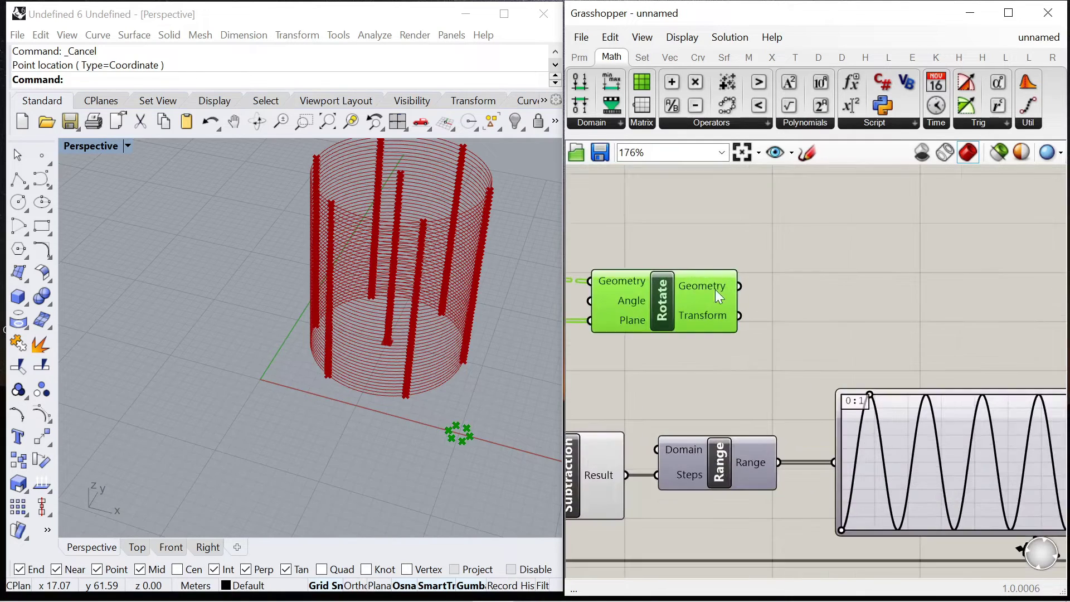
left_click(767, 254)
scroll(645, 276, "down", 4)
scroll(694, 293, "up", 3)
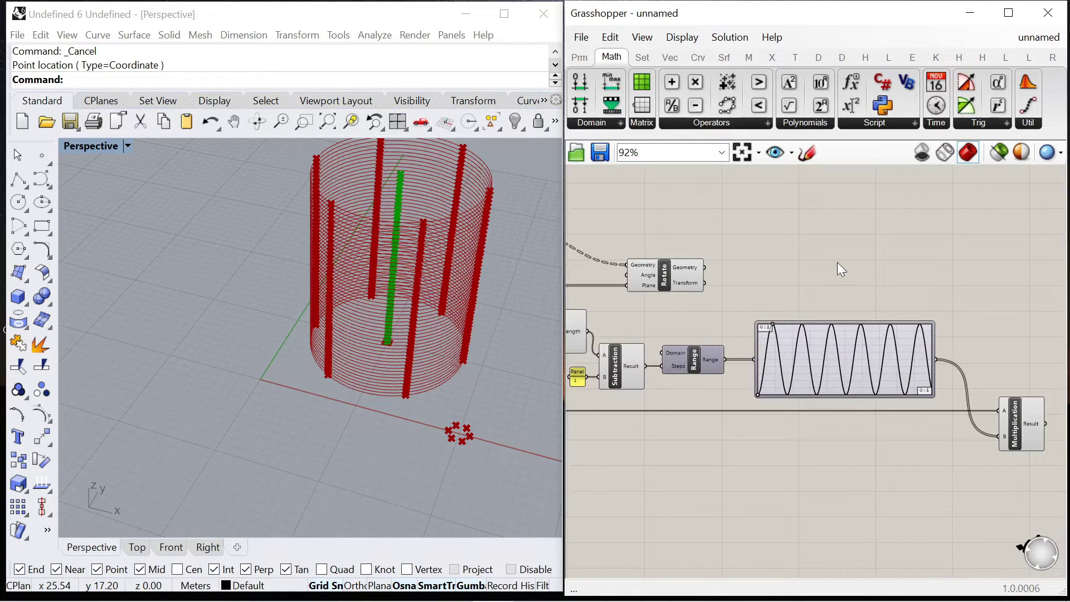
scroll(363, 343, "down", 3)
scroll(380, 408, "up", 5)
scroll(707, 252, "up", 2)
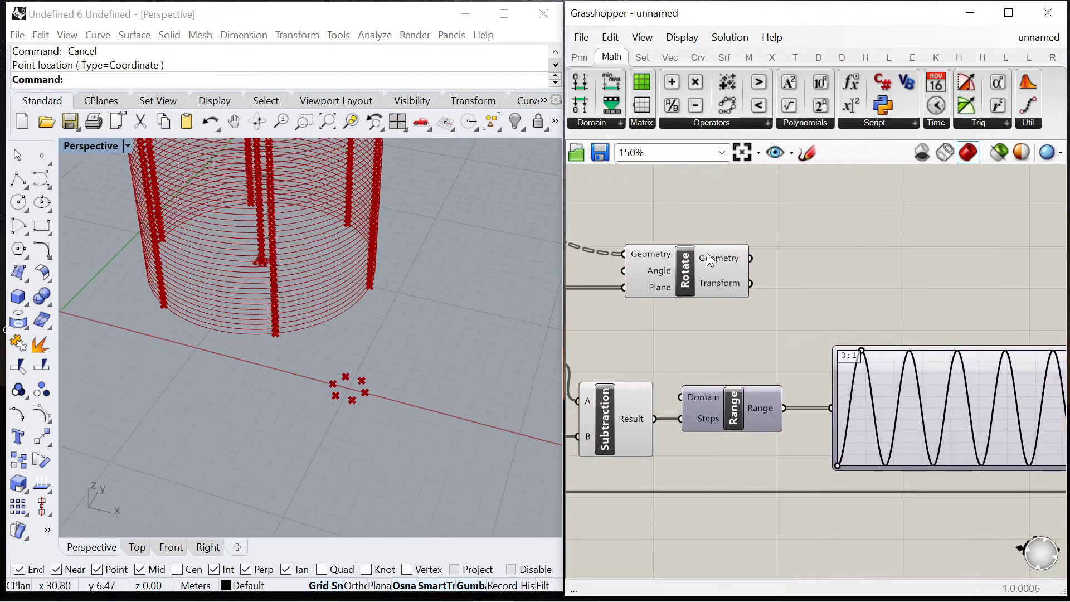
left_click(701, 263)
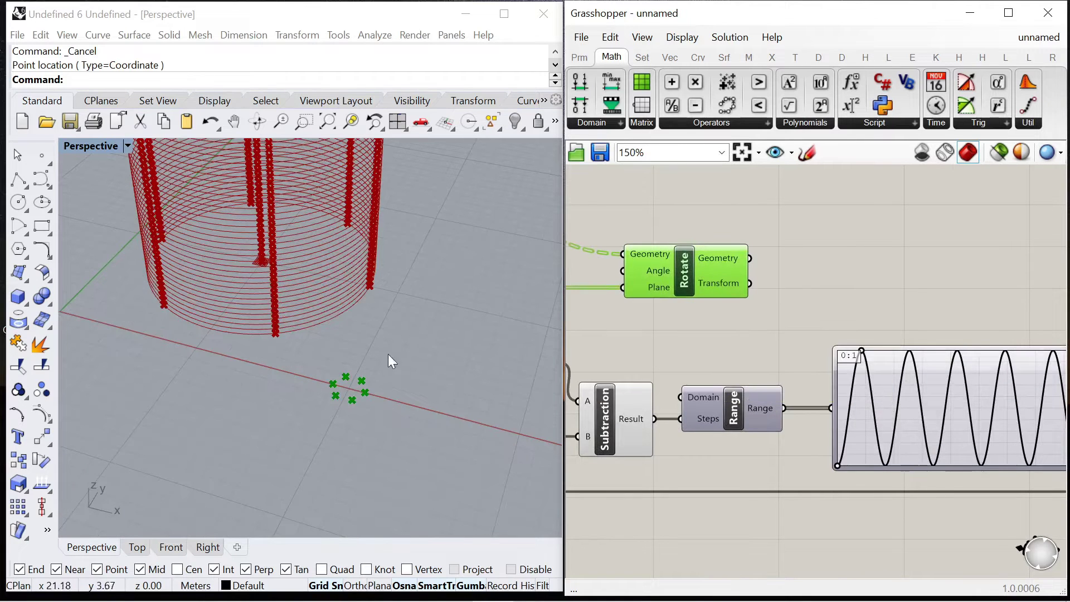
scroll(457, 365, "down", 4)
scroll(313, 367, "up", 4)
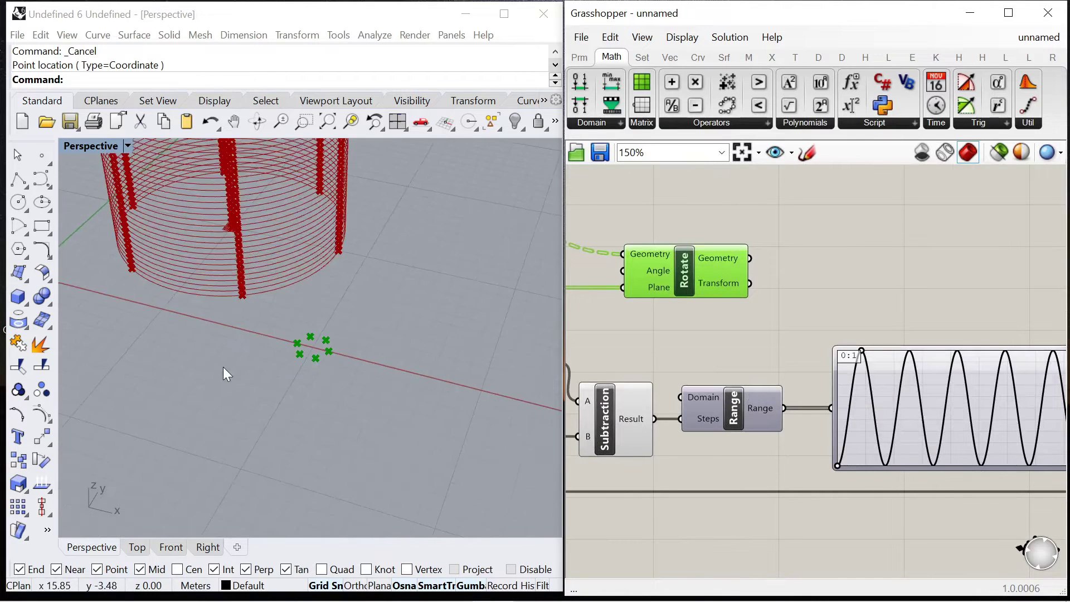
scroll(223, 367, "up", 2)
scroll(865, 269, "down", 4)
scroll(727, 254, "up", 3)
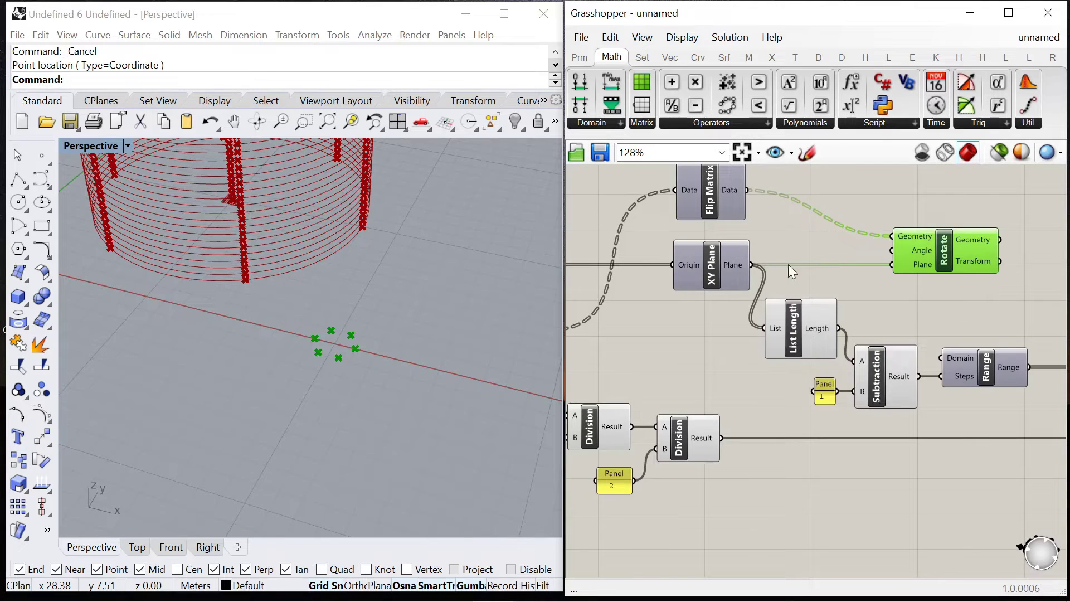
- Move Rotate above Multiplication, wire Multiplication's Result to its Angle input and set that input to degrees
scroll(788, 264, "down", 4)
scroll(914, 299, "up", 3)
left_click_drag(915, 280, 993, 307)
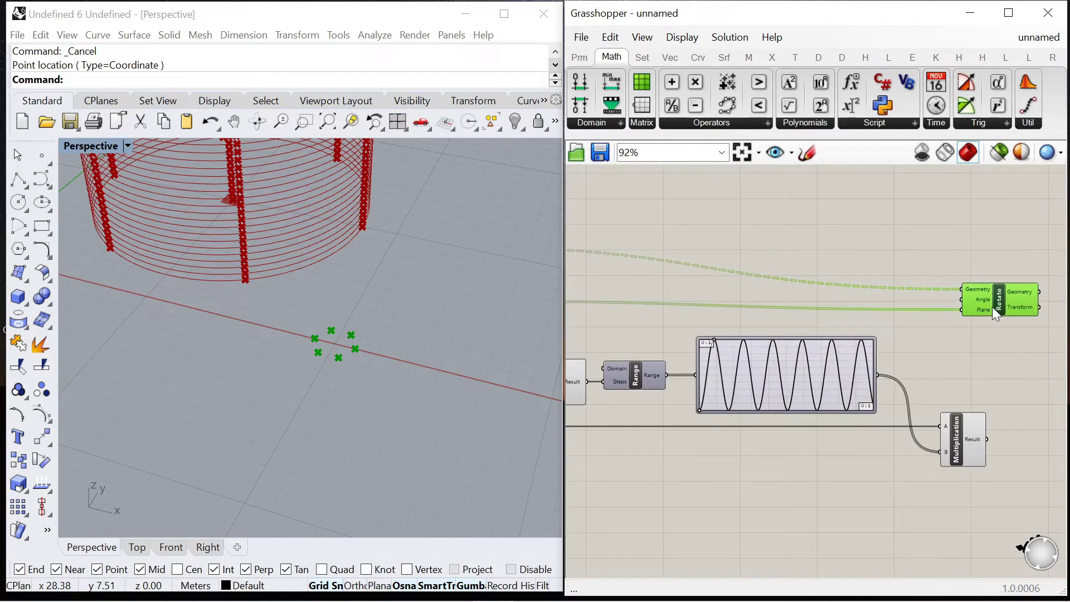
left_click_drag(987, 439, 966, 299)
right_click(982, 300)
left_click(992, 447)
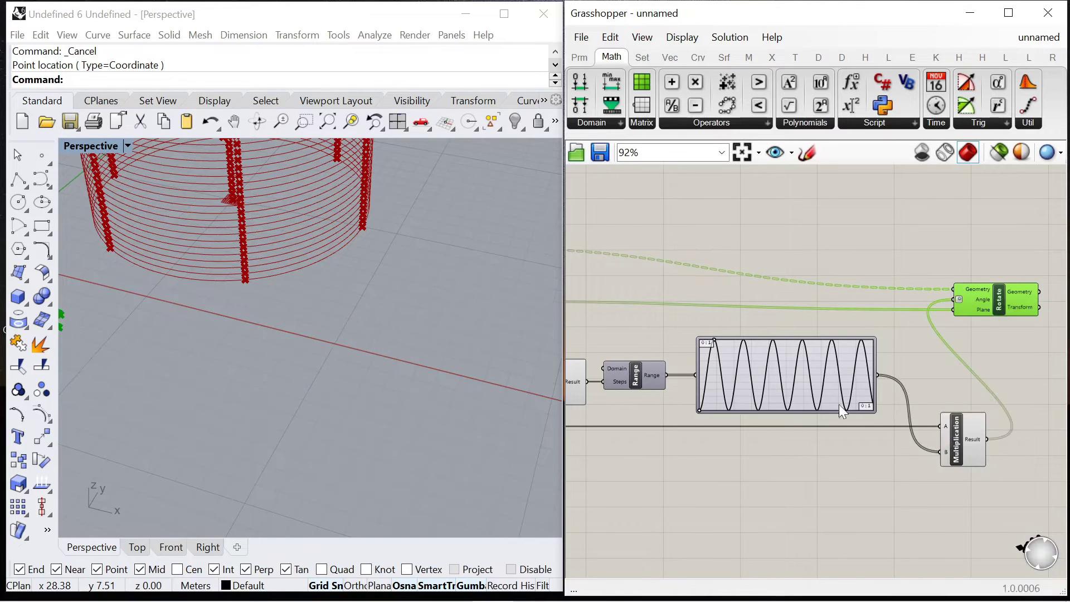
- Examine the rotated points in the viewport and trace the Flip Matrix data back to Divide Curve
scroll(323, 343, "down", 5)
scroll(349, 372, "up", 10)
scroll(359, 369, "down", 4)
right_click_drag(359, 369, 277, 283)
scroll(775, 222, "down", 4)
scroll(741, 224, "up", 5)
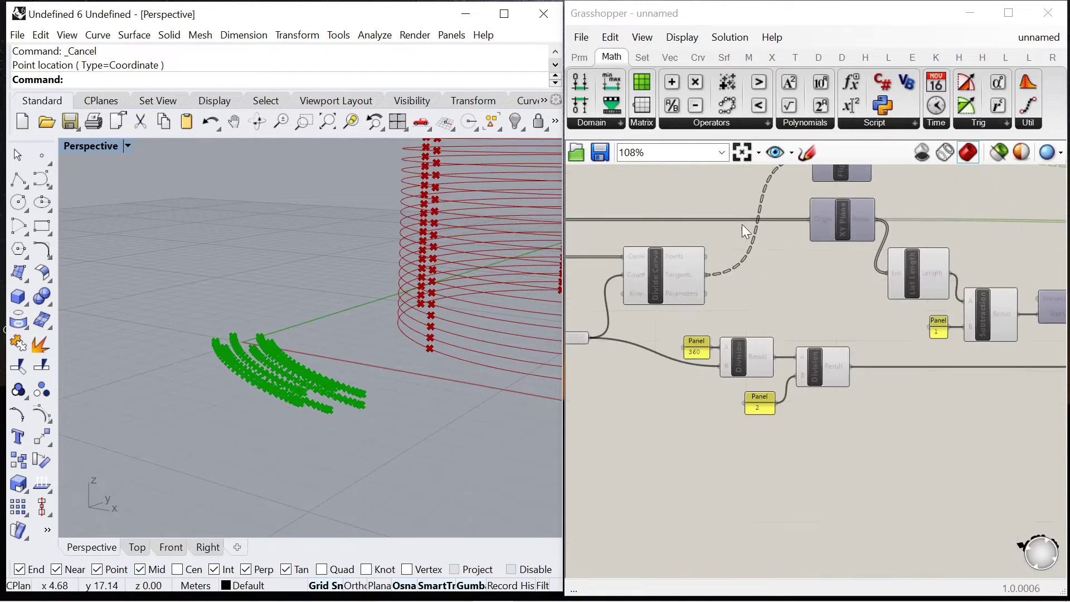
scroll(843, 169, "up", 2)
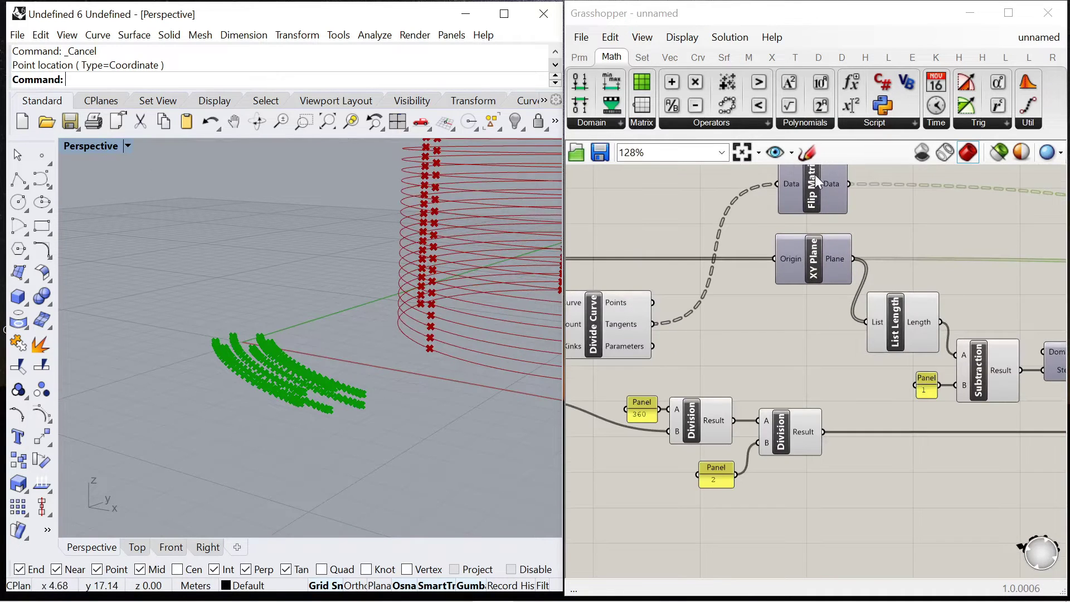
mouse_move(837, 181)
right_click_drag(426, 316, 452, 288)
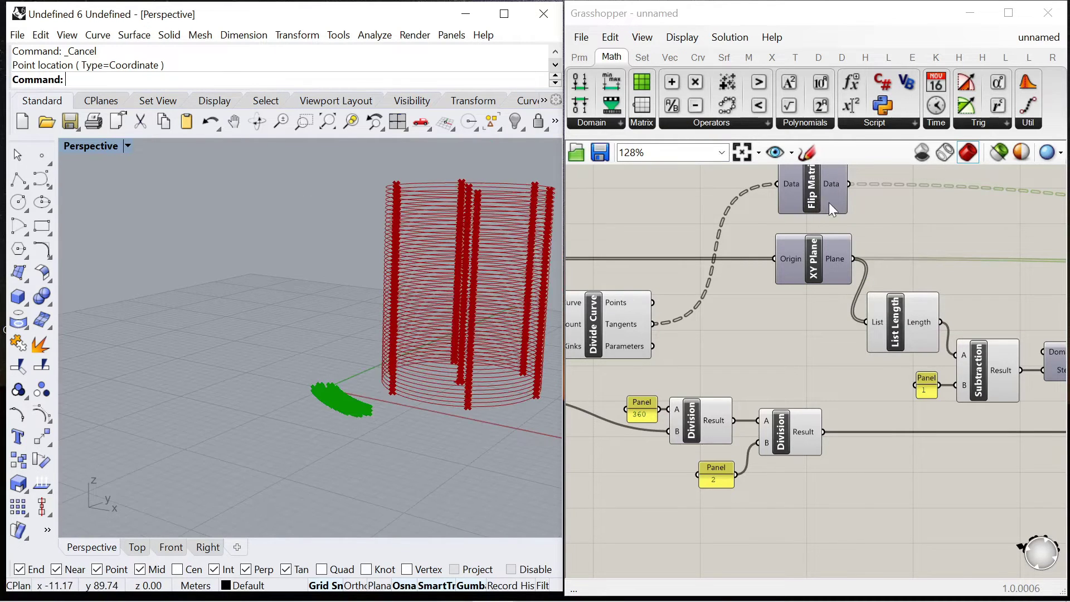
- Rewire Flip Matrix's Data input from Divide Curve's Tangents output to its Points output
scroll(763, 237, "down", 2)
left_click_drag(686, 263, 683, 259)
left_click(791, 267)
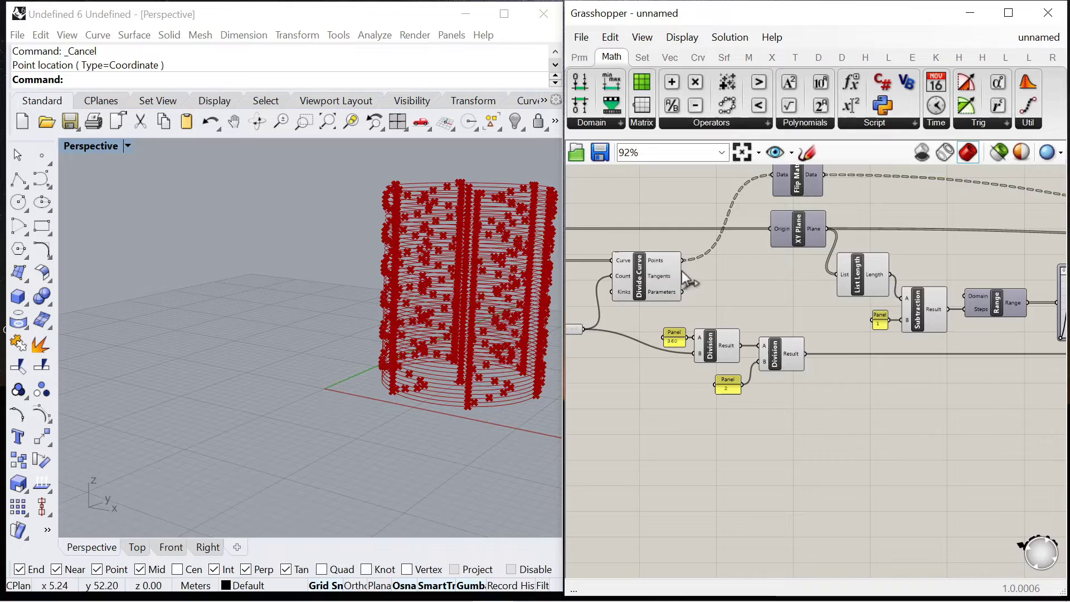
- Set the number slider for the circles' Radius to 5
scroll(701, 229, "down", 6)
scroll(793, 233, "up", 7)
right_click_drag(440, 404, 465, 411)
scroll(836, 306, "down", 6)
scroll(669, 312, "up", 10)
left_click_drag(720, 334, 683, 330)
scroll(417, 349, "up", 2)
scroll(416, 357, "up", 2)
scroll(416, 362, "down", 5)
scroll(427, 283, "up", 4)
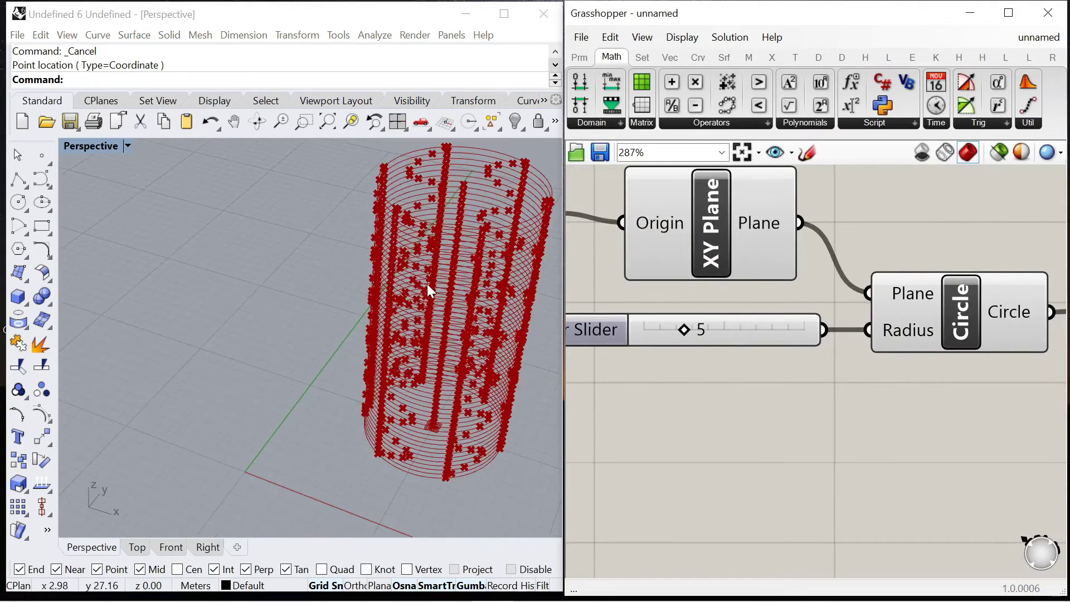
- Duplicate the Rotate component with its wired inputs and place the copy below the original
scroll(724, 230, "down", 13)
right_click_drag(1029, 209, 941, 219)
scroll(941, 219, "up", 8)
left_click(842, 254)
left_click(884, 315)
left_click(822, 258)
left_click_drag(820, 257, 1022, 310)
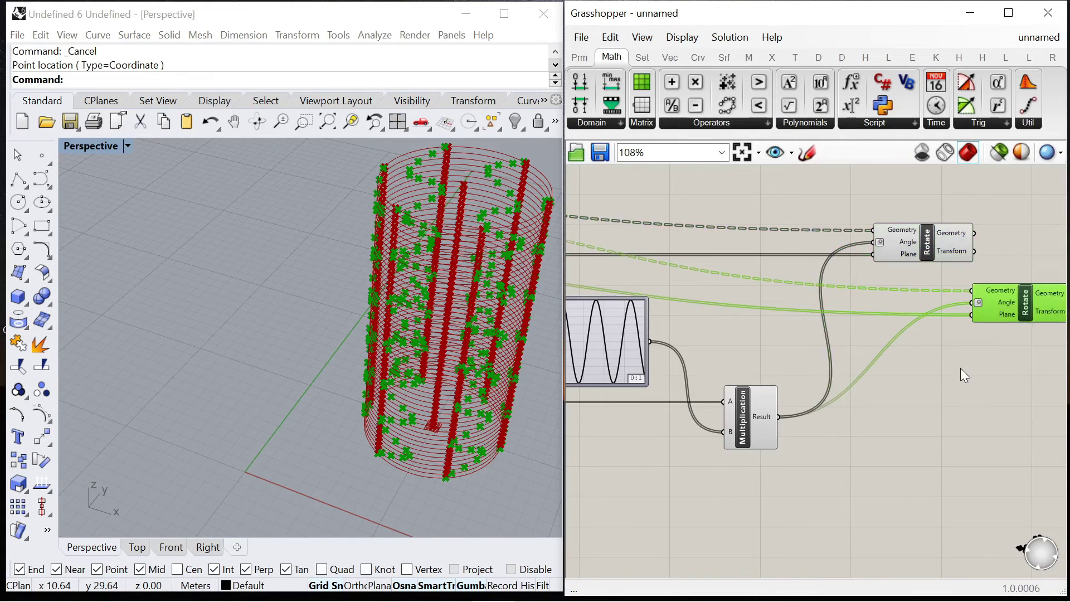
- Add a Negative component and route Multiplication's Result through it into the duplicated Rotate's Angle input
double_click(927, 385)
type("negative")
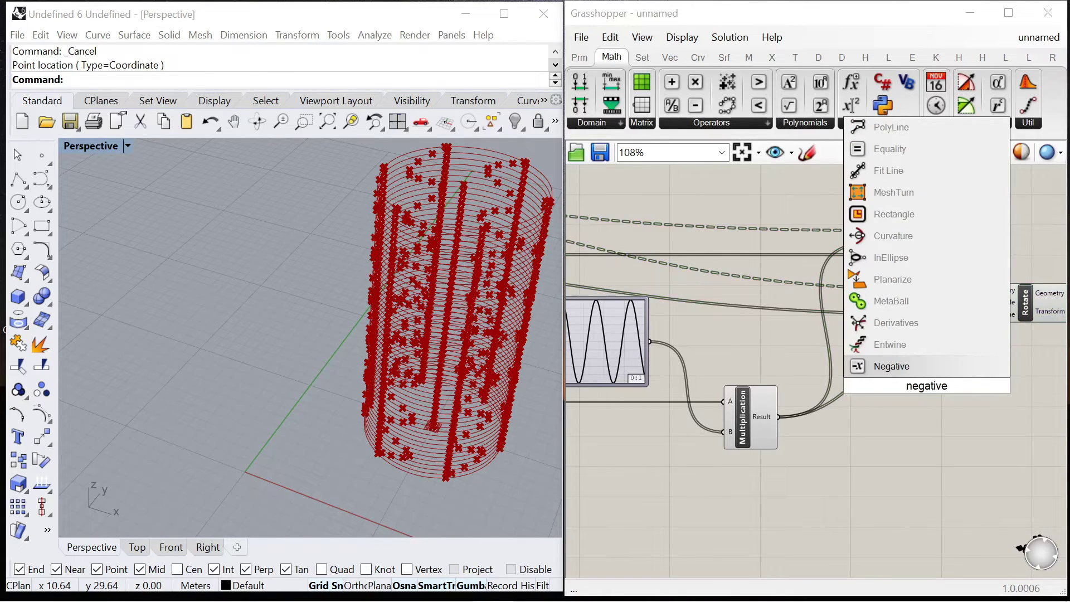
key("Return")
left_click_drag(779, 417, 894, 385)
left_click_drag(972, 302, 908, 351)
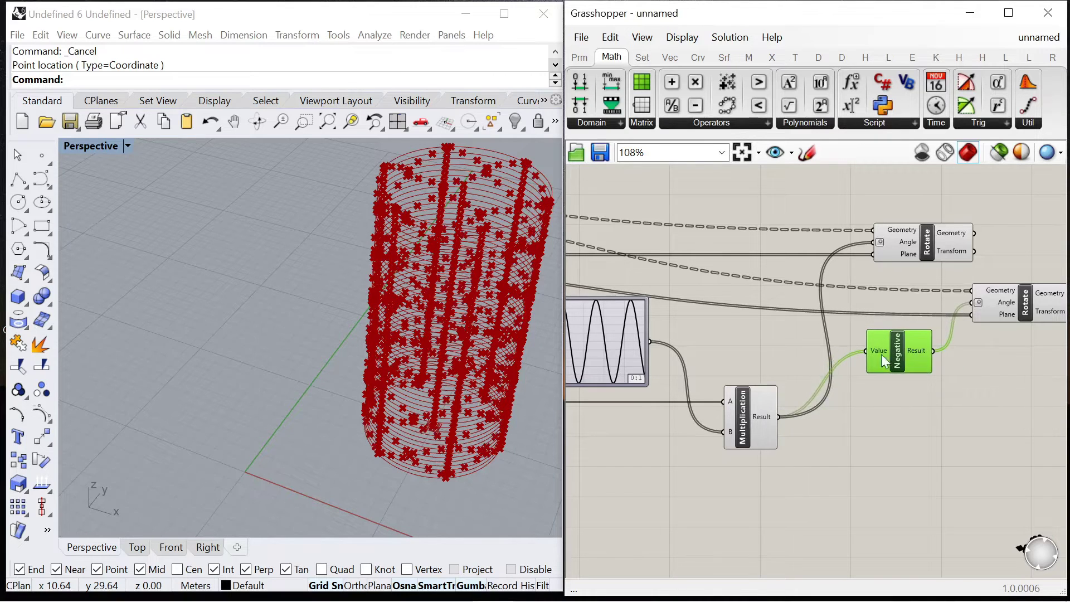
- Space the two Rotate components apart and highlight each in turn to compare their rotated points
scroll(872, 268, "down", 3)
left_click_drag(871, 279, 896, 242)
left_click(966, 290)
scroll(958, 282, "up", 3)
left_click(870, 215)
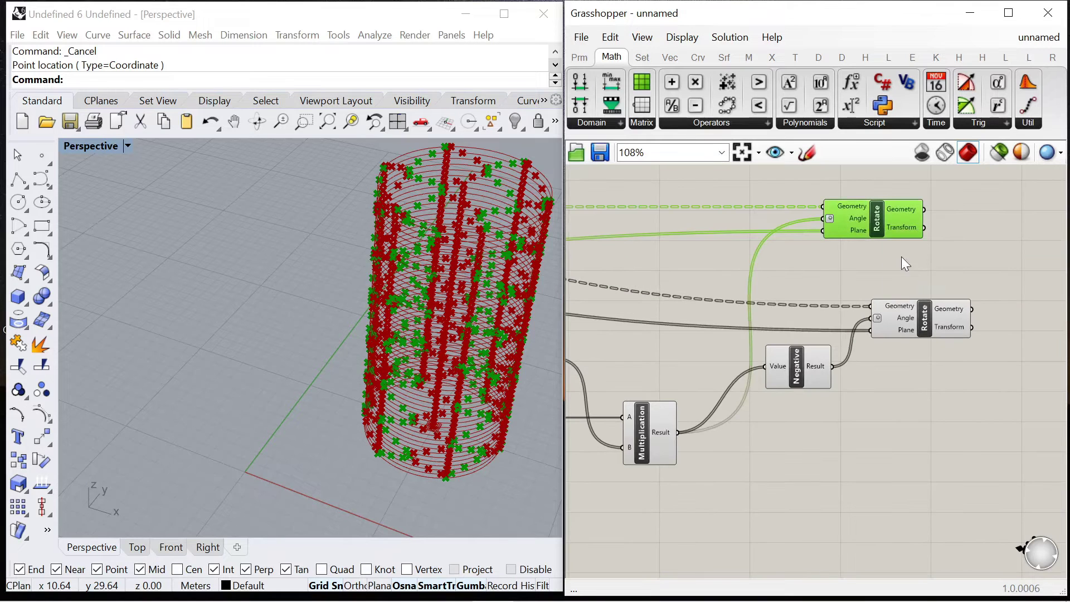
left_click(917, 333)
scroll(925, 242, "down", 5)
scroll(973, 256, "up", 4)
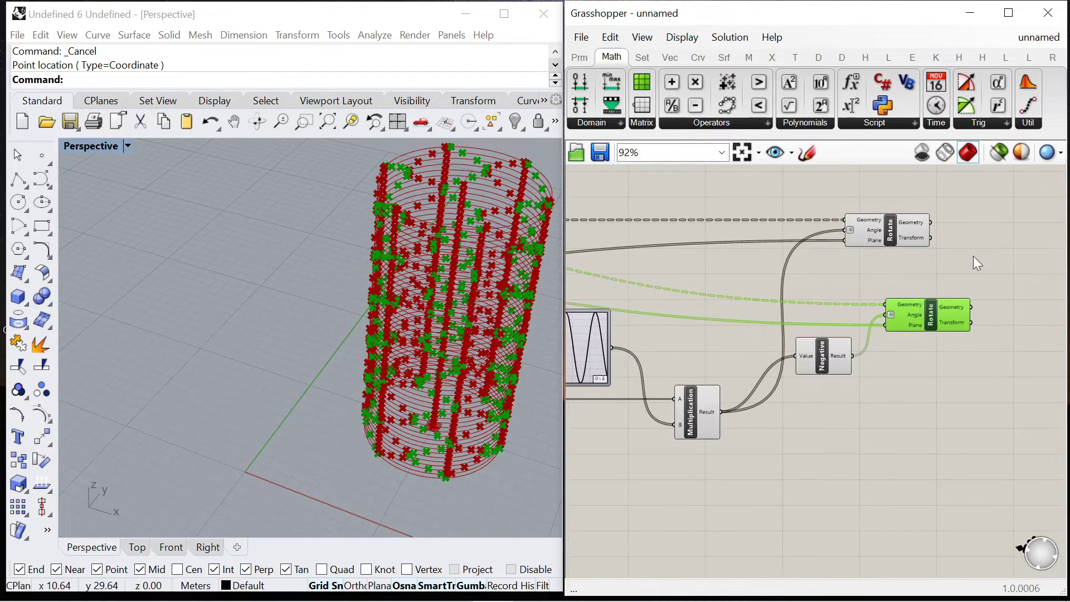
- Add a Line component to the right of the two Rotate components
double_click(973, 256)
type("line")
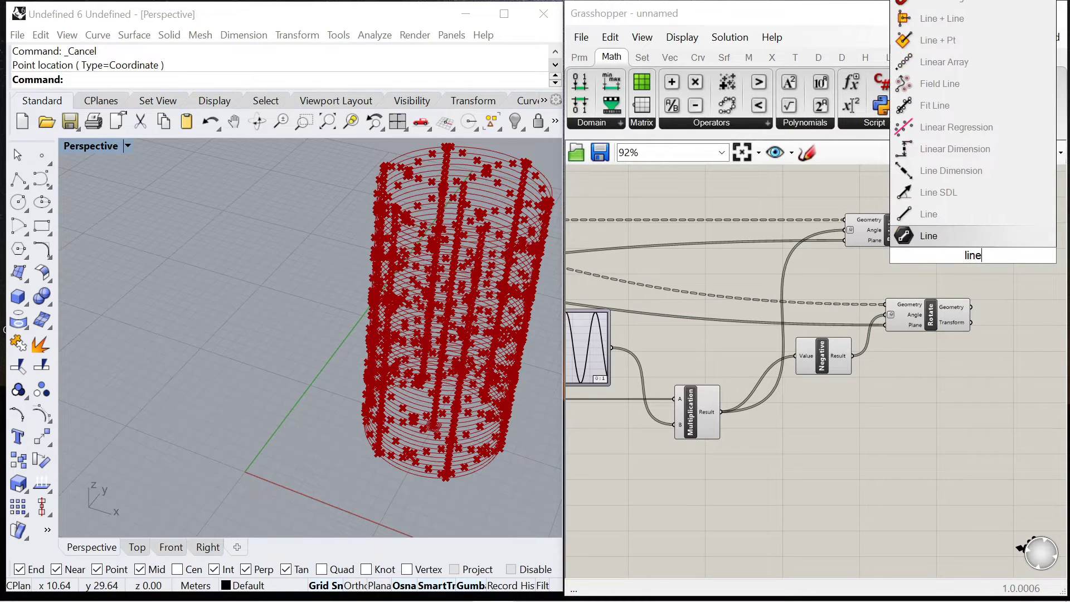
key("Return")
- Add a Point parameter, feed it from Area's Centroid output, and place it beside the Line component
scroll(883, 235, "down", 5)
right_click_drag(635, 250, 843, 217)
scroll(718, 210, "down", 1)
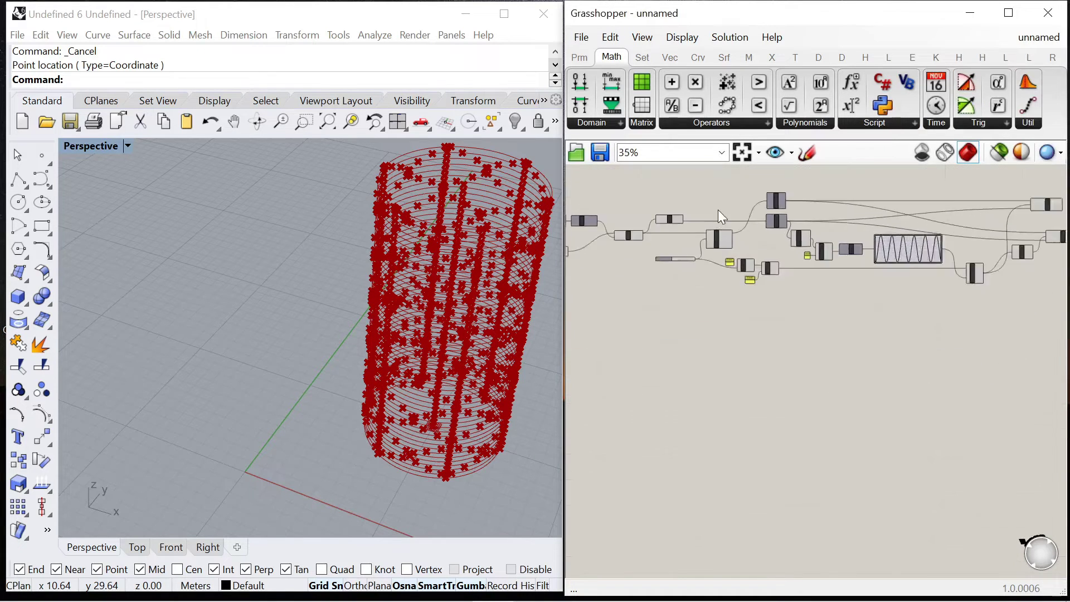
scroll(718, 209, "up", 6)
double_click(697, 218)
scroll(687, 280, "down", 3)
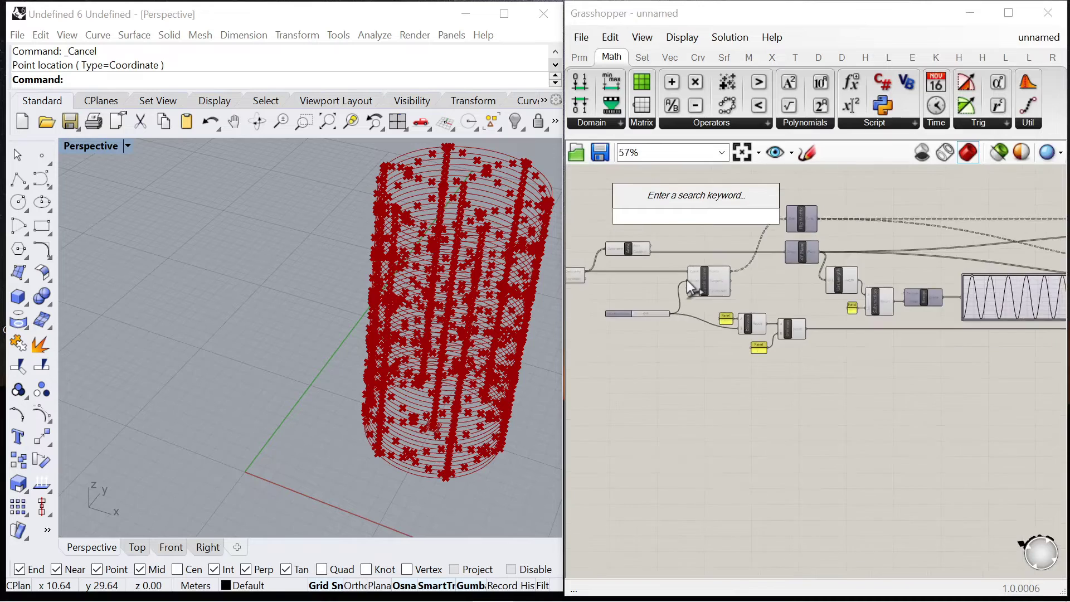
scroll(674, 239, "up", 3)
double_click(674, 239)
type("point")
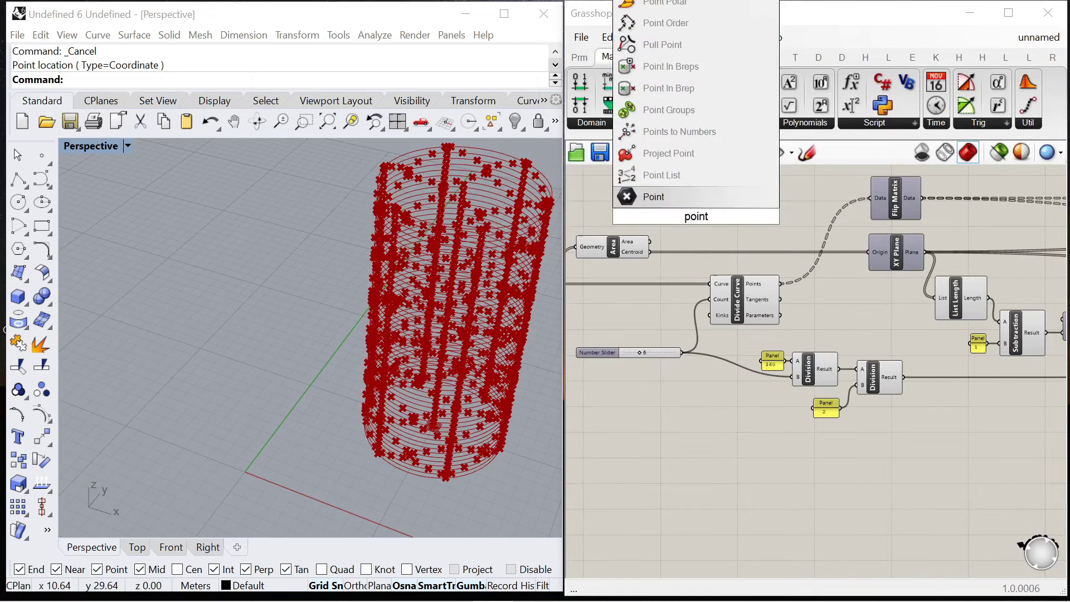
key("Return")
scroll(670, 240, "down", 5)
left_click_drag(683, 231, 951, 248)
scroll(765, 237, "down", 4)
- Move the Flip Matrix and XY Plane components up, clear of the centroid wire running to Point
scroll(664, 243, "up", 12)
scroll(663, 312, "down", 3)
left_click_drag(784, 268, 738, 188)
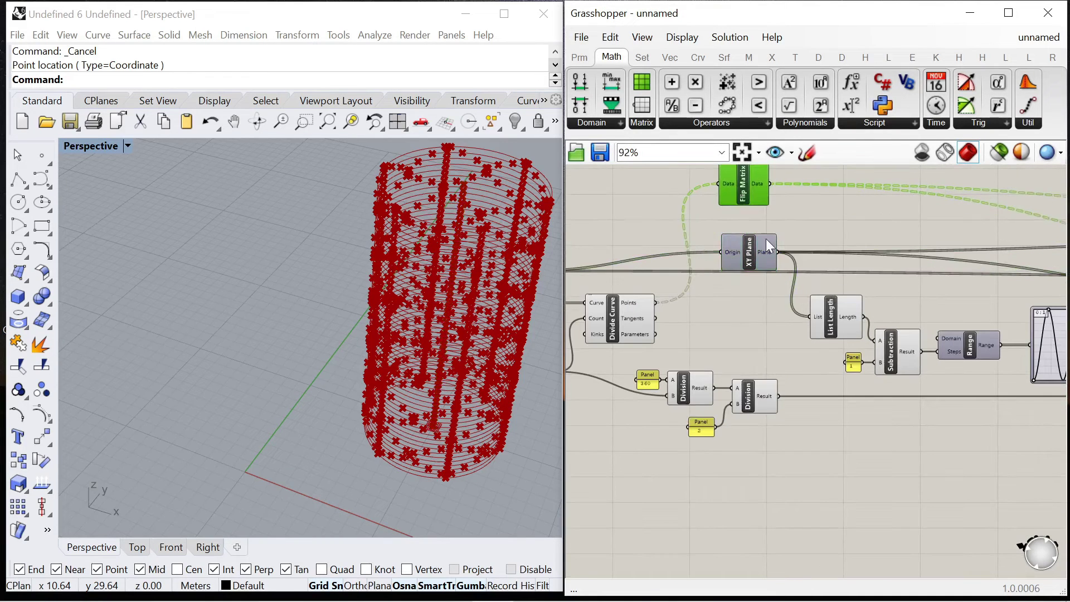
left_click_drag(766, 238, 770, 224)
left_click_drag(742, 189, 750, 192)
- Connect the first Rotate's Geometry to Line's Start Point and the Point parameter to its End Point
scroll(745, 232, "down", 7)
scroll(917, 241, "up", 5)
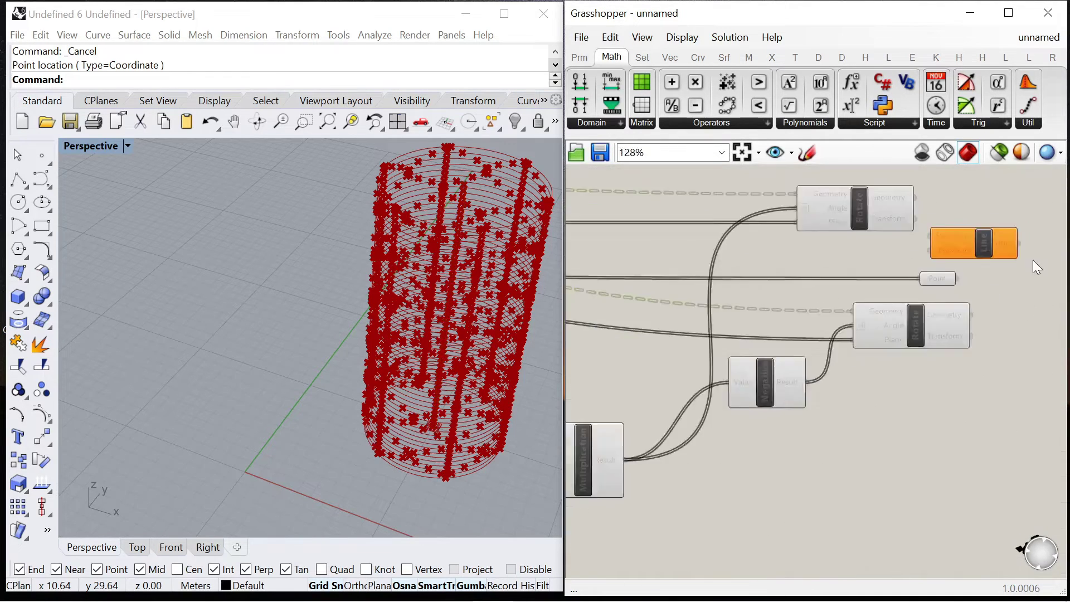
left_click_drag(942, 282, 965, 252)
- Duplicate the Line component below the original and feed its Start Point from the second Rotate's Geometry output
left_click_drag(894, 186, 982, 320)
scroll(926, 250, "down", 4)
scroll(910, 252, "up", 4)
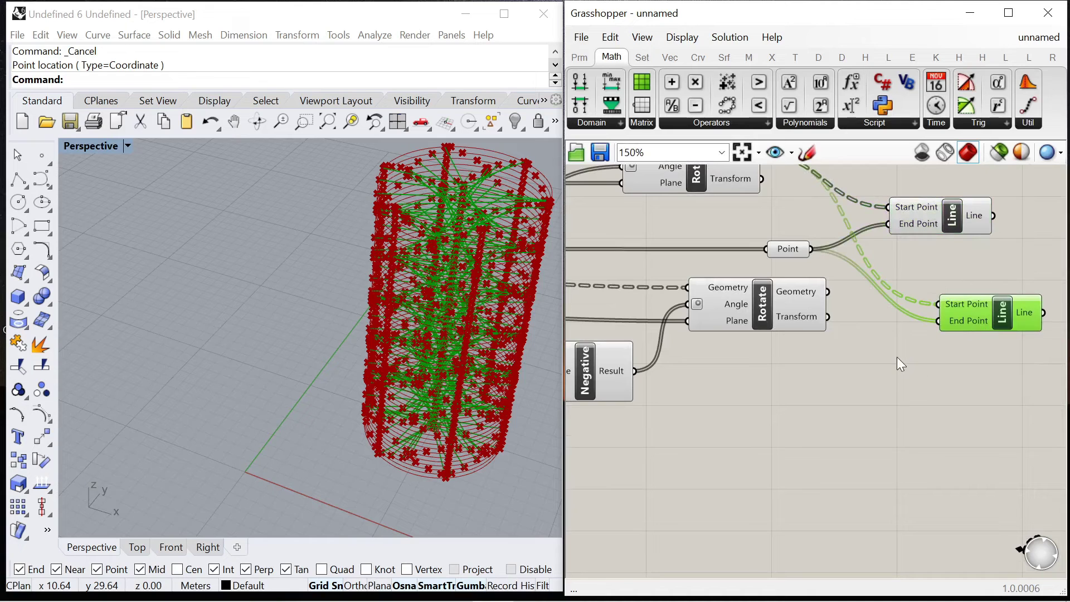
left_click(897, 356)
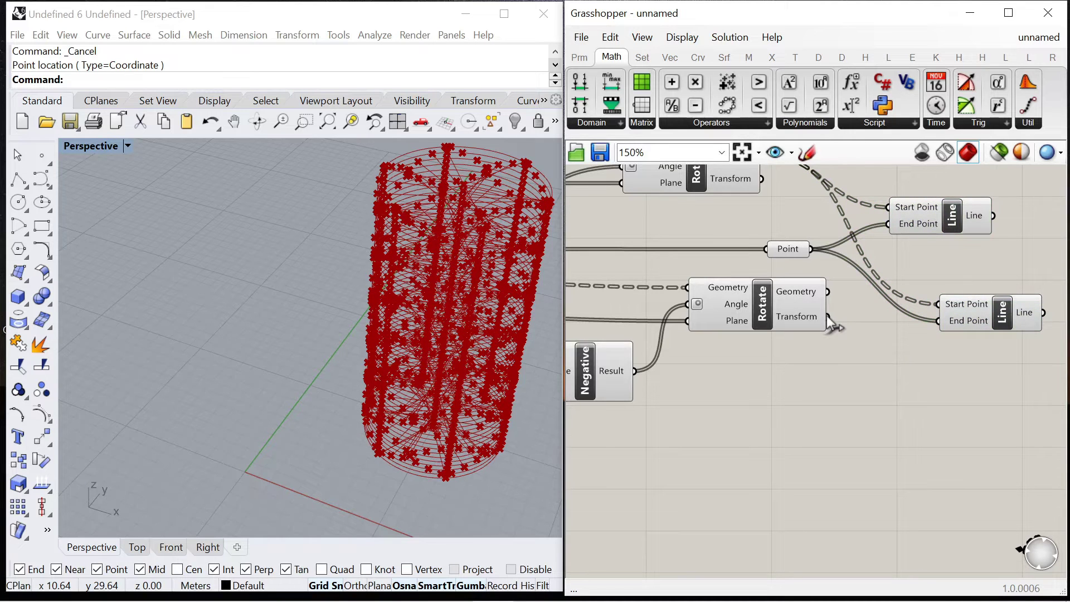
left_click_drag(828, 292, 905, 277)
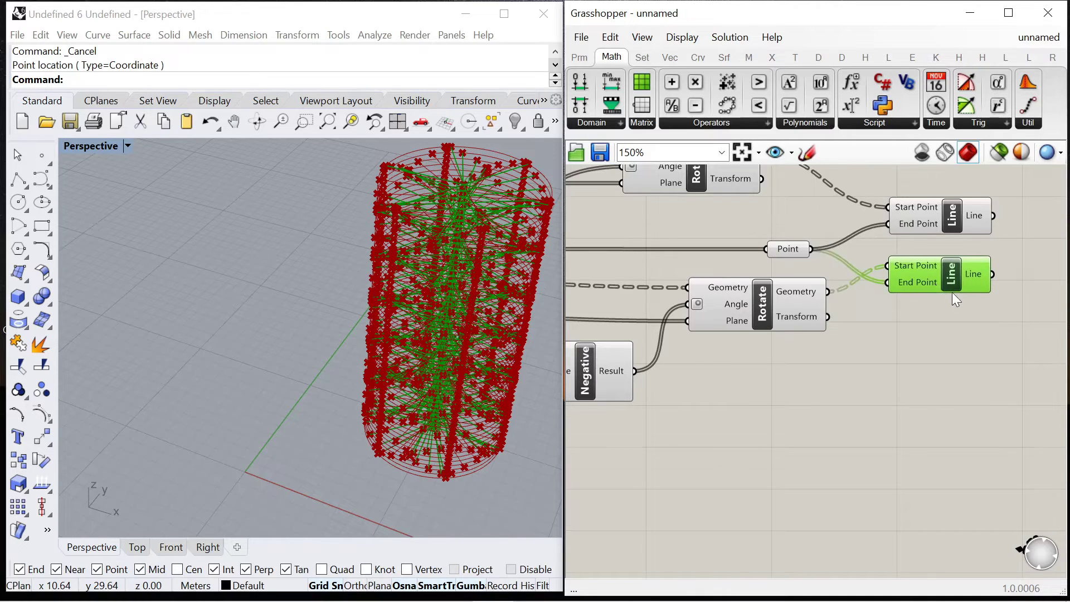
scroll(952, 292, "down", 5)
scroll(951, 279, "up", 2)
left_click(957, 262)
left_click(950, 296)
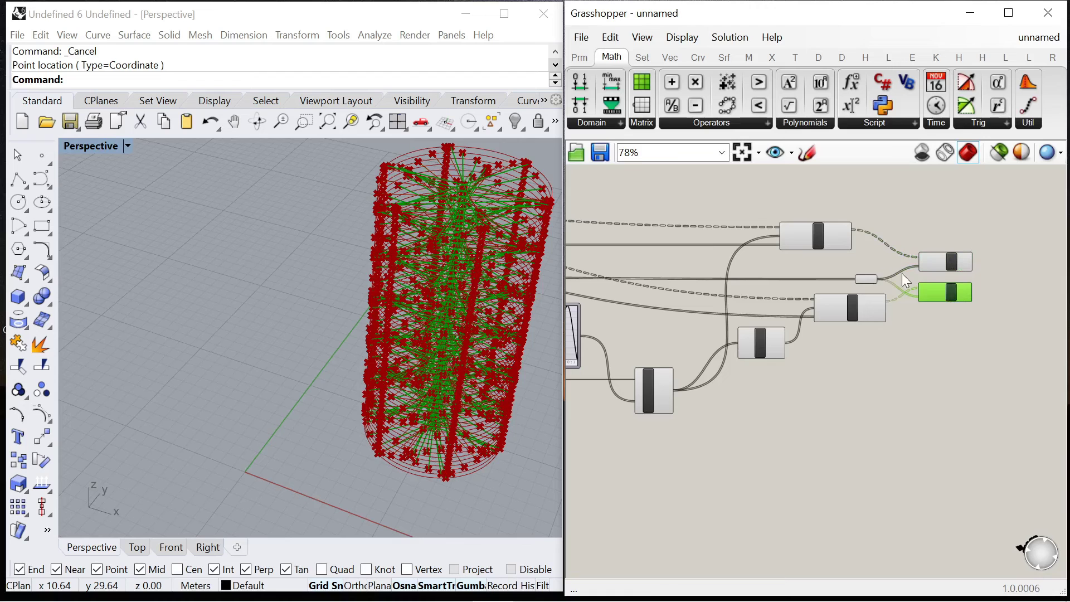
- Turn off the preview of the Rotate components and the division and angle components feeding them
left_click(901, 213)
scroll(908, 223, "down", 5)
left_click_drag(902, 340, 599, 213)
right_click(637, 182)
left_click(669, 207)
left_click(931, 183)
scroll(942, 181, "down", 3)
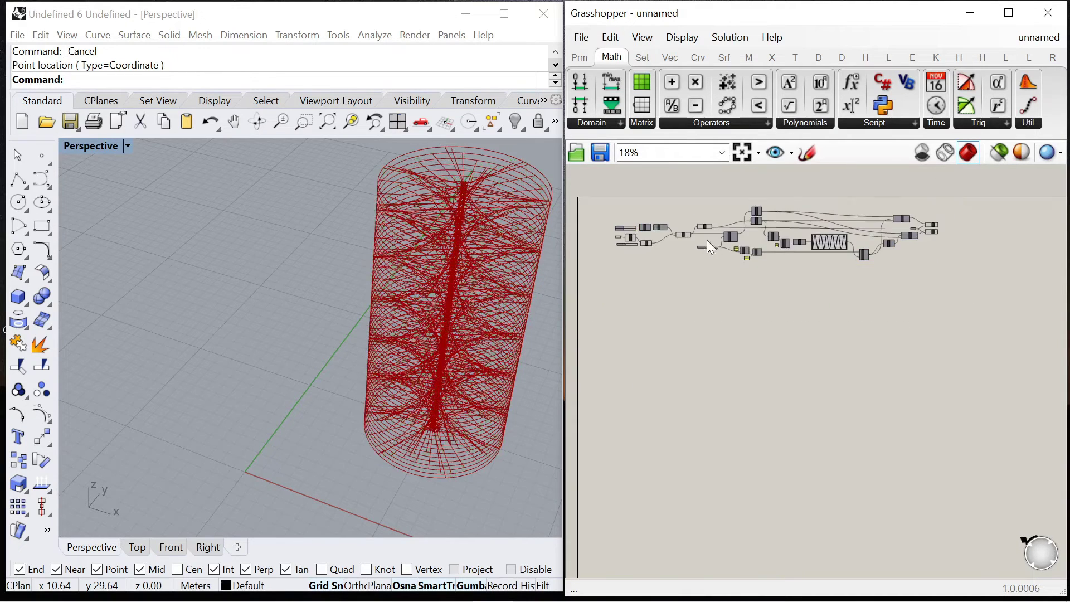
scroll(706, 247, "up", 6)
left_click(636, 246)
left_click(724, 201)
left_click(811, 379)
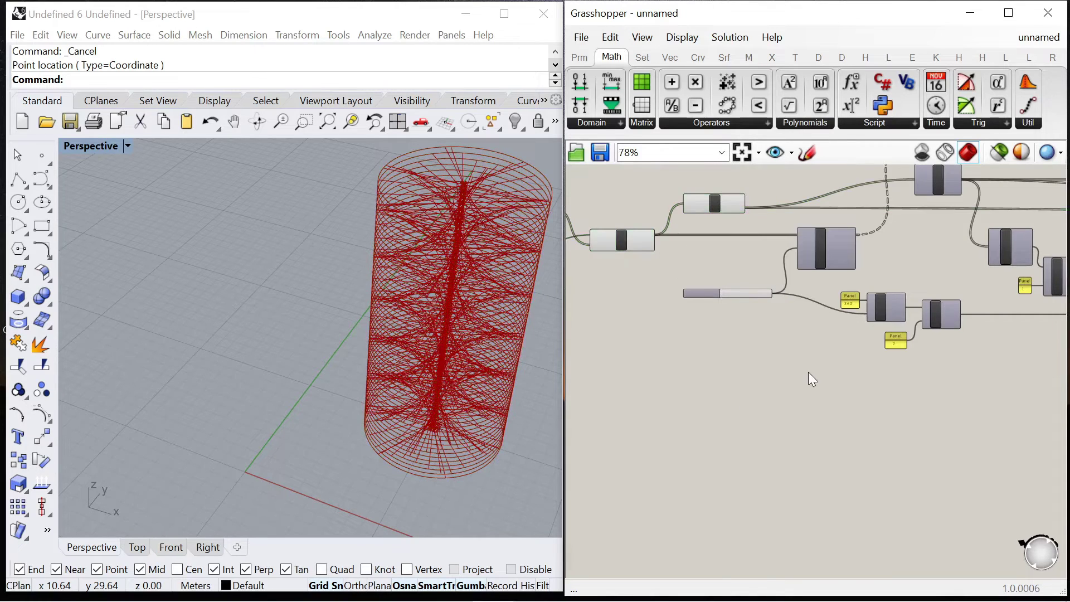
- Add a Cone component and place it near the Circle component
scroll(617, 220, "down", 3)
scroll(723, 225, "down", 1)
scroll(787, 264, "up", 5)
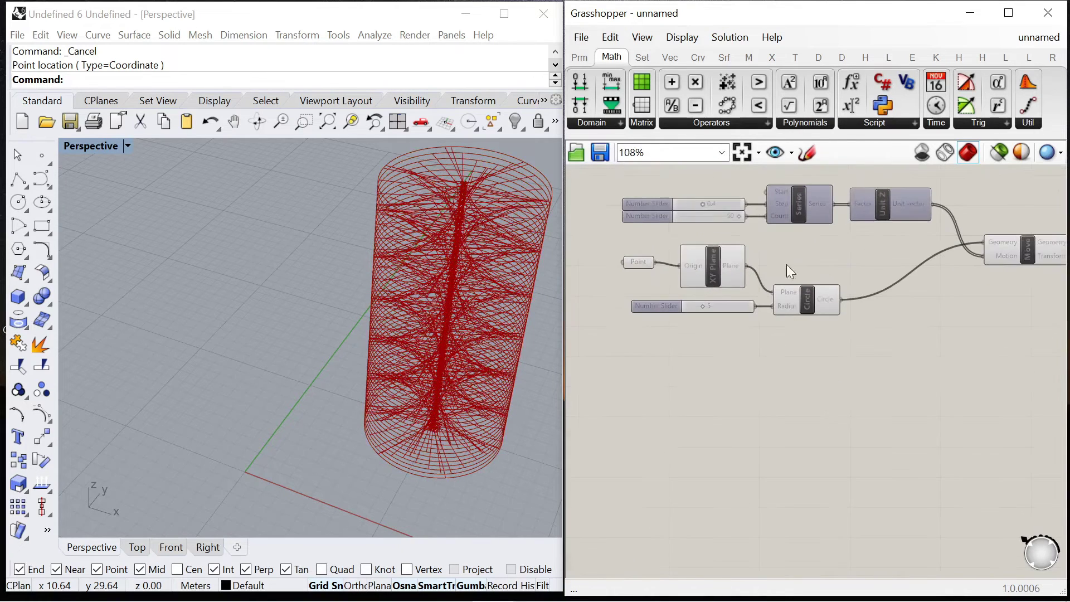
double_click(782, 366)
type("cone")
key("Return")
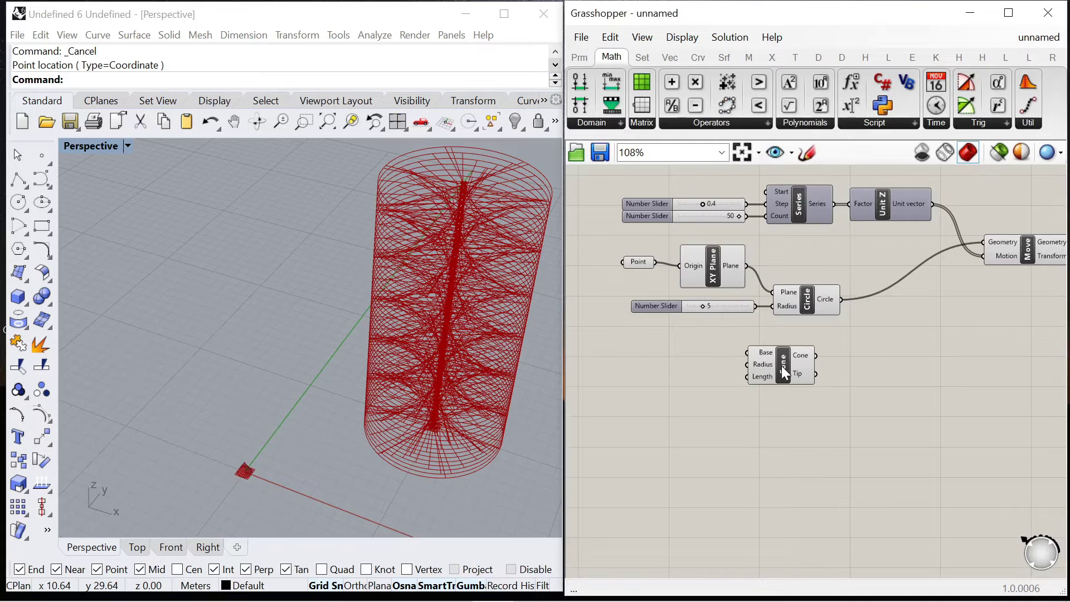
left_click_drag(782, 365, 896, 346)
scroll(839, 300, "up", 1)
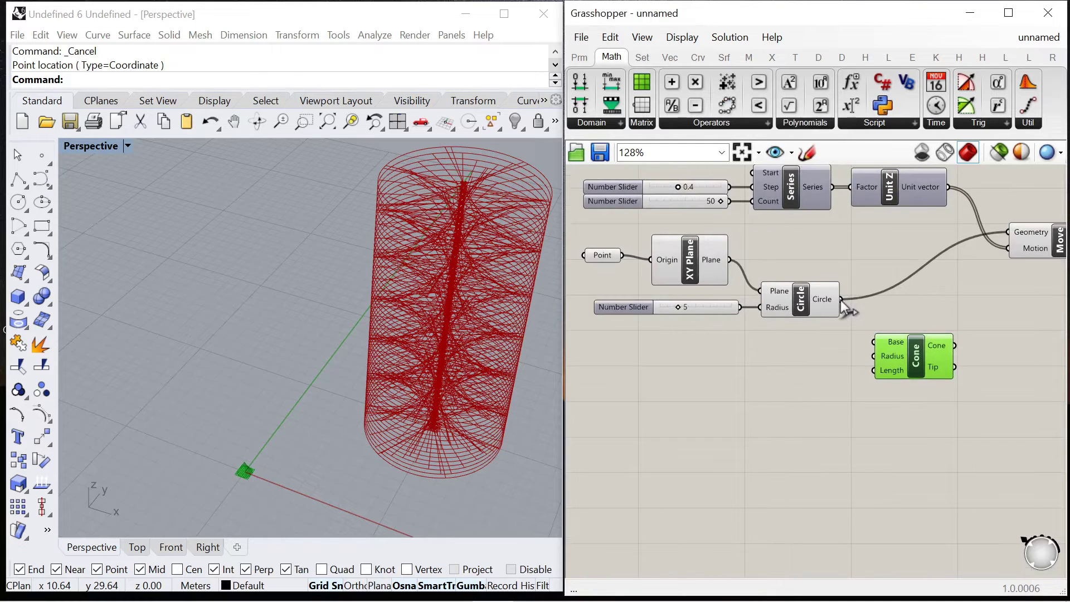
- Connect the circle's radius slider to Cone's Radius input and move Cone above the Circle component
left_click_drag(740, 307, 873, 357)
scroll(752, 360, "down", 5)
scroll(751, 360, "up", 4)
left_click_drag(838, 389, 765, 290)
left_click_drag(750, 352, 786, 372)
left_click_drag(758, 297, 785, 317)
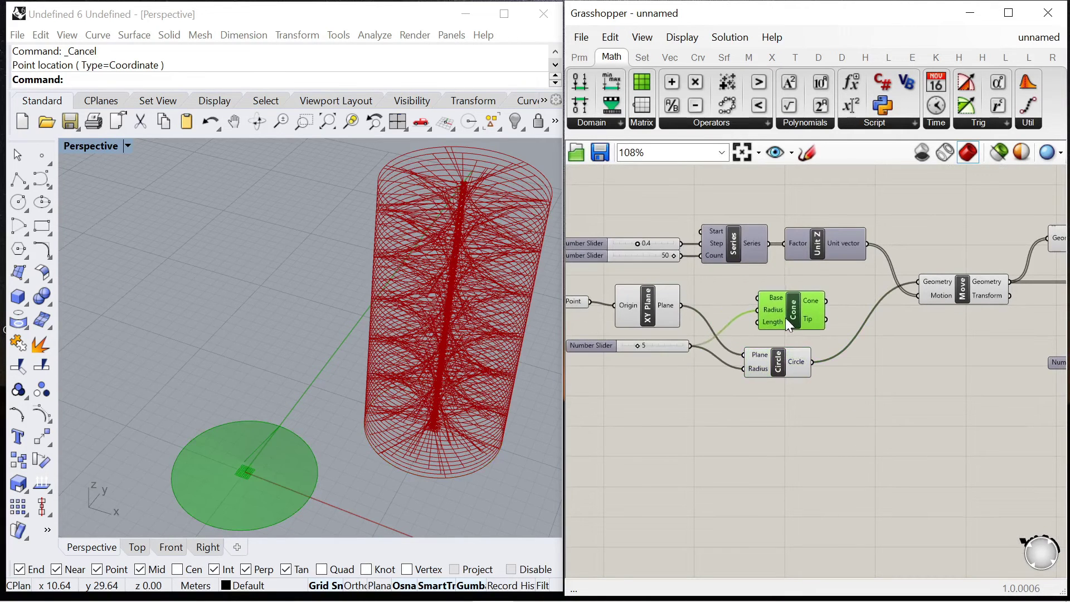
- Move the Point, XY Plane, radius slider and Circle components down to make room around Cone
scroll(784, 316, "down", 2)
left_click_drag(750, 362, 556, 289)
left_click_drag(707, 309, 708, 360)
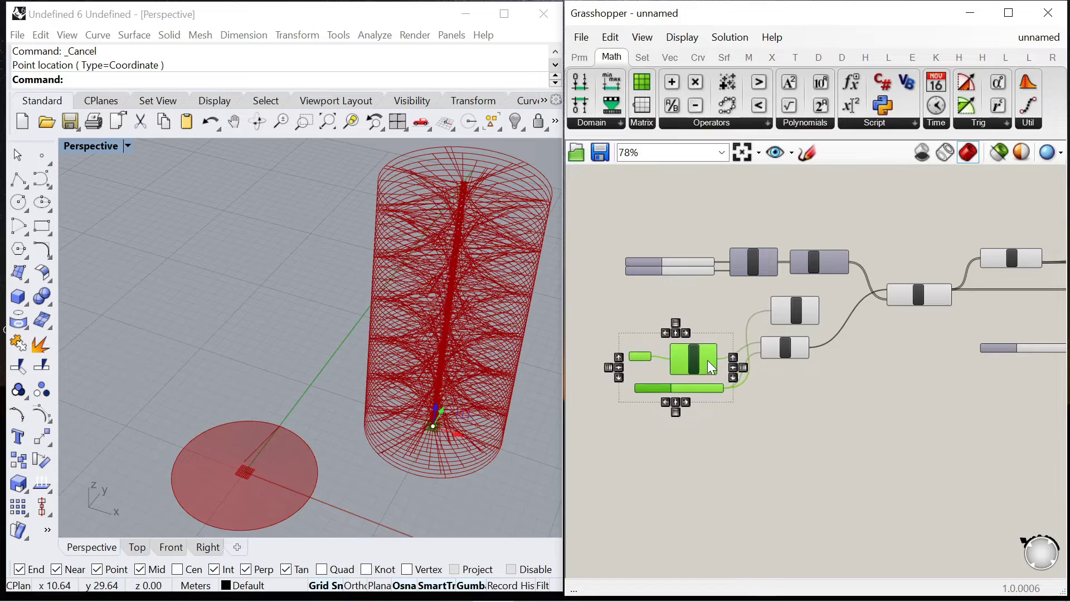
left_click_drag(775, 349, 792, 373)
scroll(780, 357, "up", 4)
- Add a Multiplication component left of Cone and wire Series' Step slider into A and its Count slider into B
left_click(865, 326)
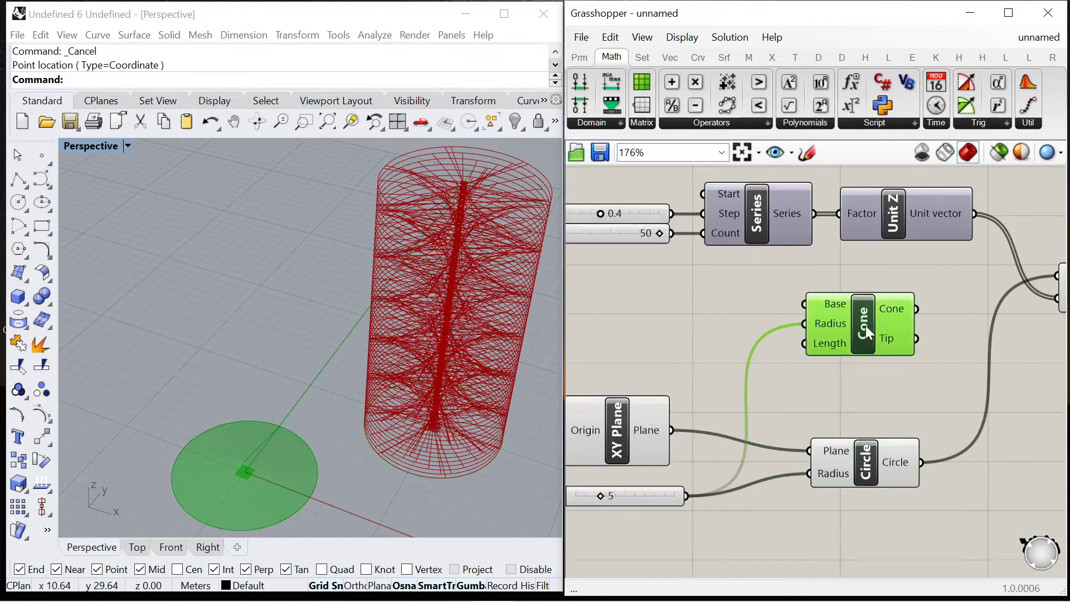
left_click_drag(642, 83, 780, 262)
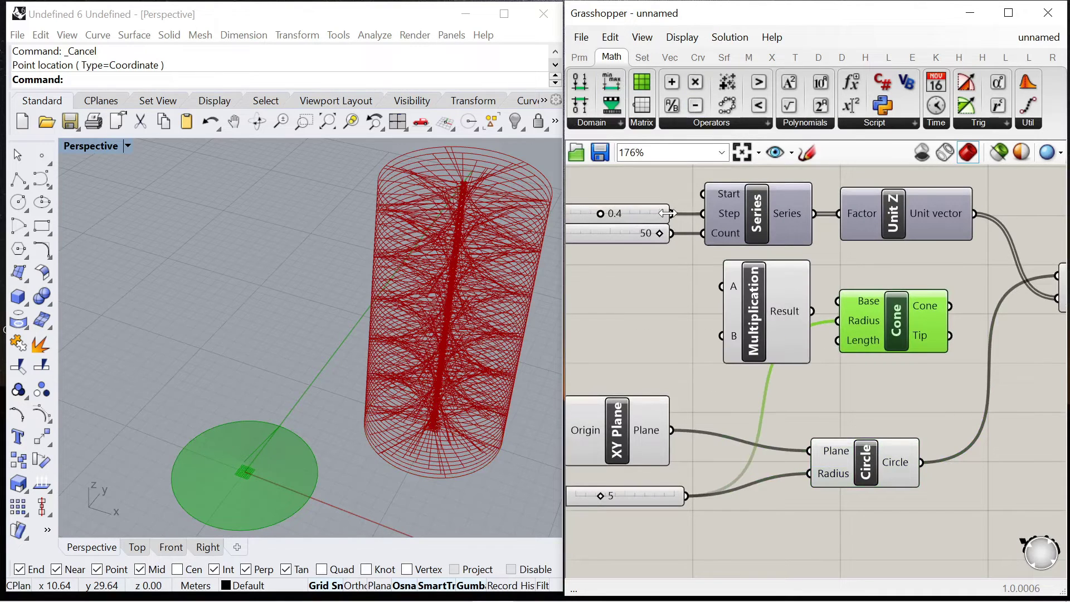
left_click_drag(673, 214, 722, 285)
left_click_drag(668, 232, 724, 335)
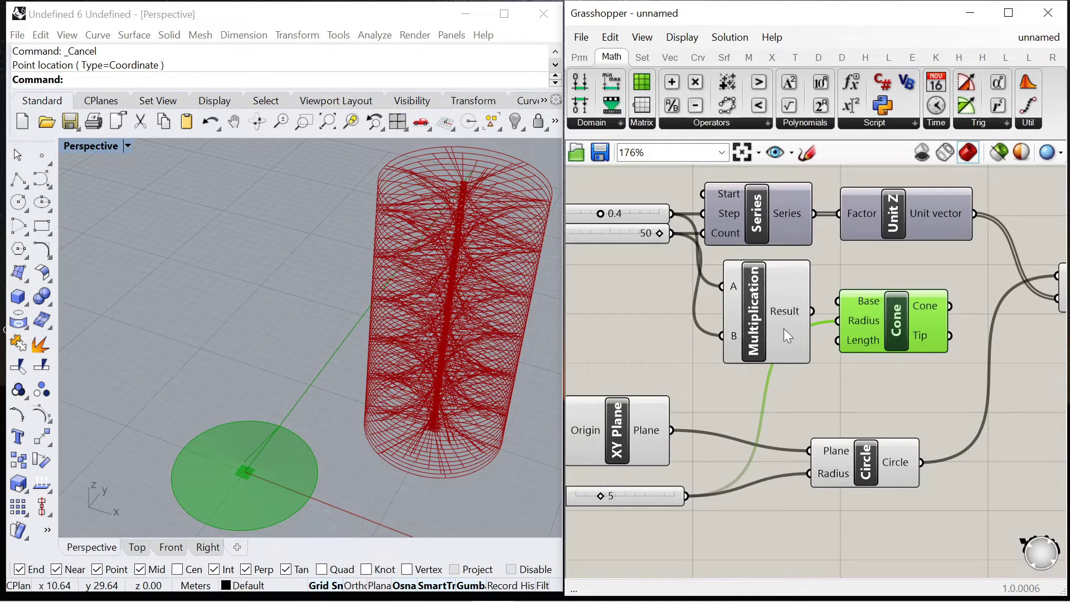
- Connect Multiplication's Result to Cone's Length and the XY Plane output to Cone's Base
left_click(770, 296)
left_click_drag(812, 311, 858, 330)
scroll(739, 284, "down", 3)
scroll(831, 282, "up", 2)
scroll(814, 294, "down", 1)
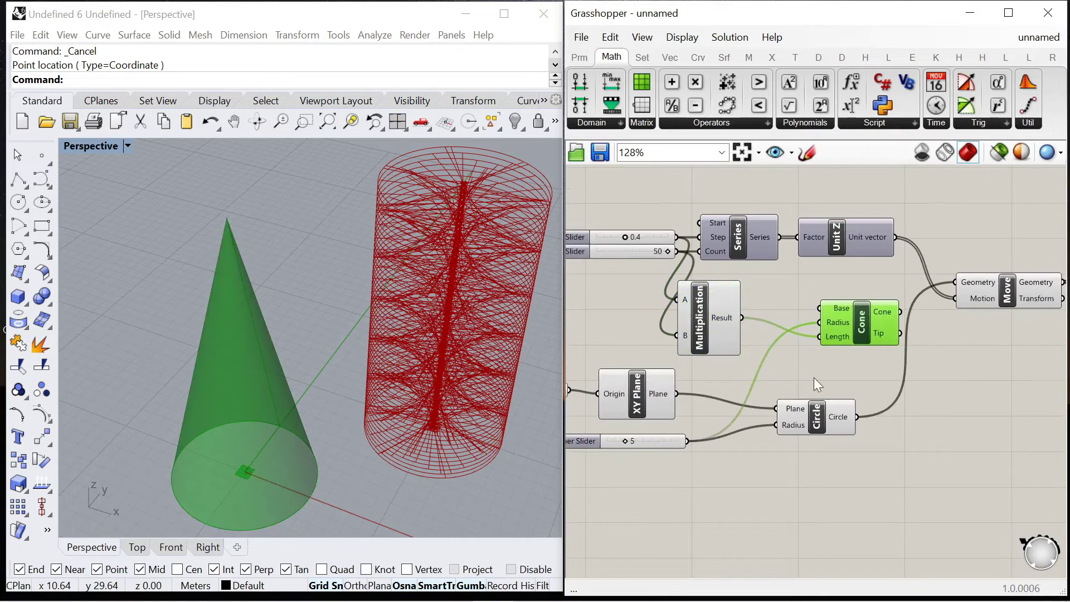
left_click_drag(679, 394, 819, 308)
- Tidy the new Multiplication component and Series' Step and Count sliders into a clearer, more widely spaced layout
left_click_drag(722, 327, 744, 316)
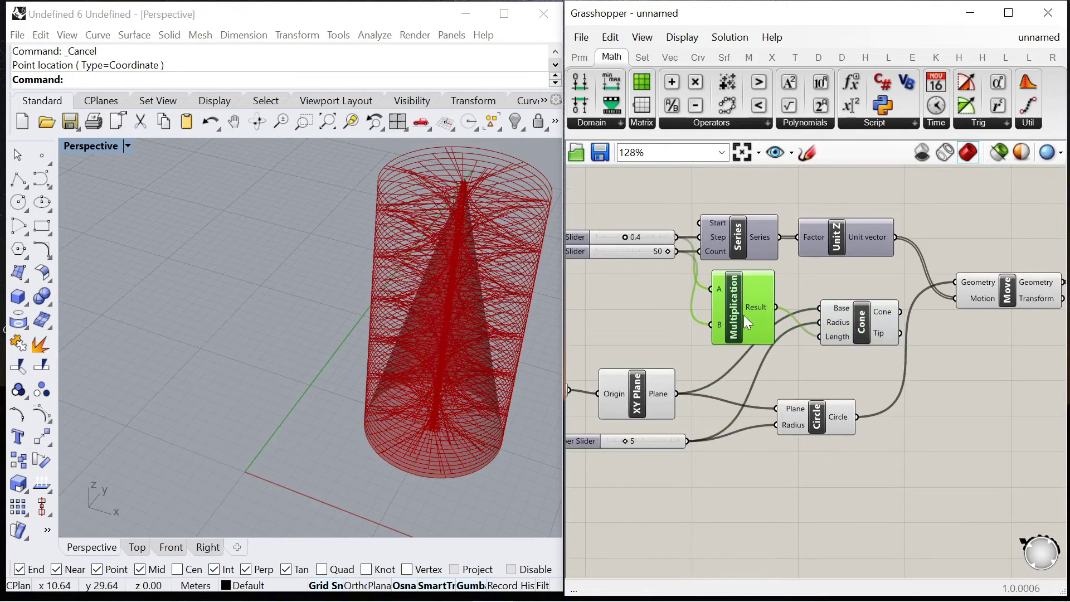
scroll(792, 265, "down", 2)
scroll(793, 265, "up", 2)
left_click_drag(614, 250, 610, 277)
left_click_drag(586, 237, 583, 243)
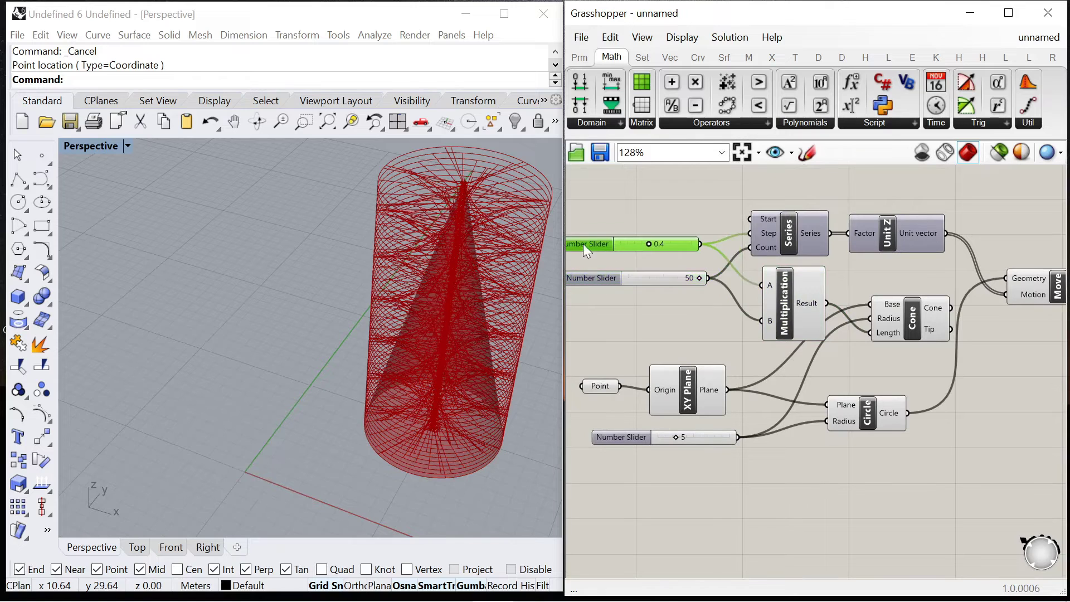
left_click_drag(802, 303, 785, 305)
left_click_drag(615, 277, 602, 286)
left_click_drag(592, 246, 587, 249)
- Nudge the Cone component slightly closer to the Multiplication component
scroll(970, 339, "down", 10)
scroll(995, 341, "up", 8)
right_click_drag(926, 338, 665, 273)
scroll(666, 273, "down", 2)
right_click_drag(947, 264, 771, 253)
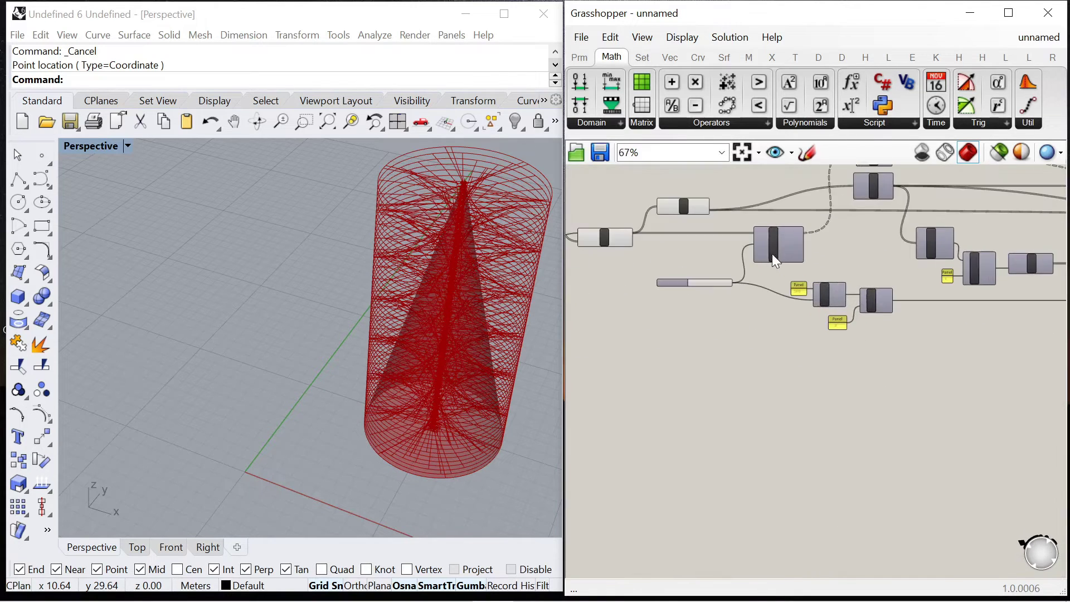
scroll(695, 340, "up", 4)
left_click_drag(725, 319, 711, 316)
scroll(706, 315, "down", 2)
scroll(727, 327, "up", 2)
right_click_drag(700, 310, 694, 306)
scroll(694, 306, "down", 4)
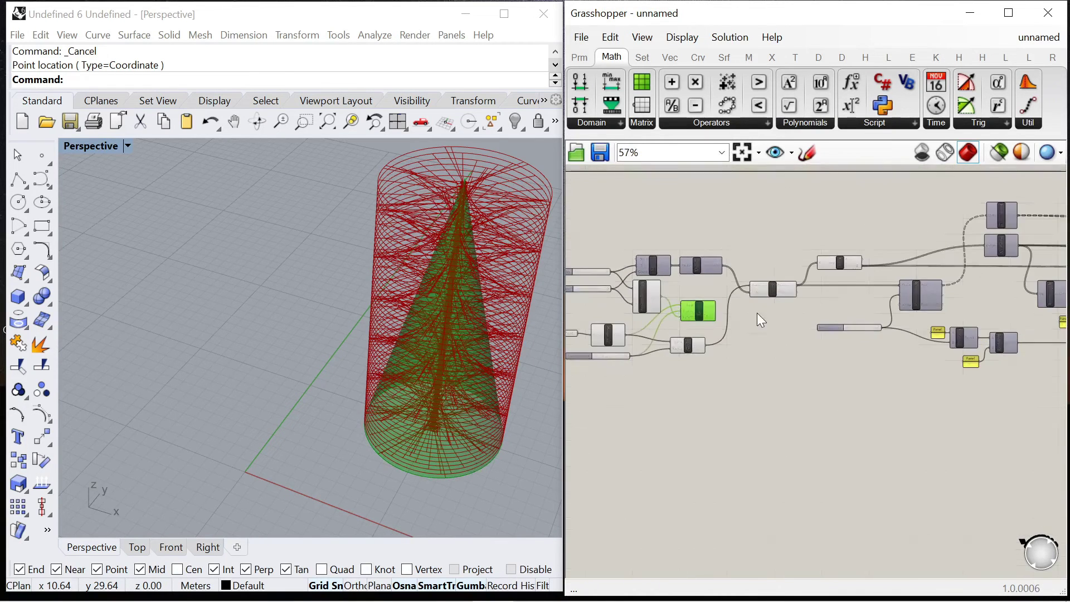
- Add a Brep parameter, feed it from Cone's output, and place it past the two Line components
scroll(740, 316, "up", 3)
double_click(740, 317)
type("brep")
key("Return")
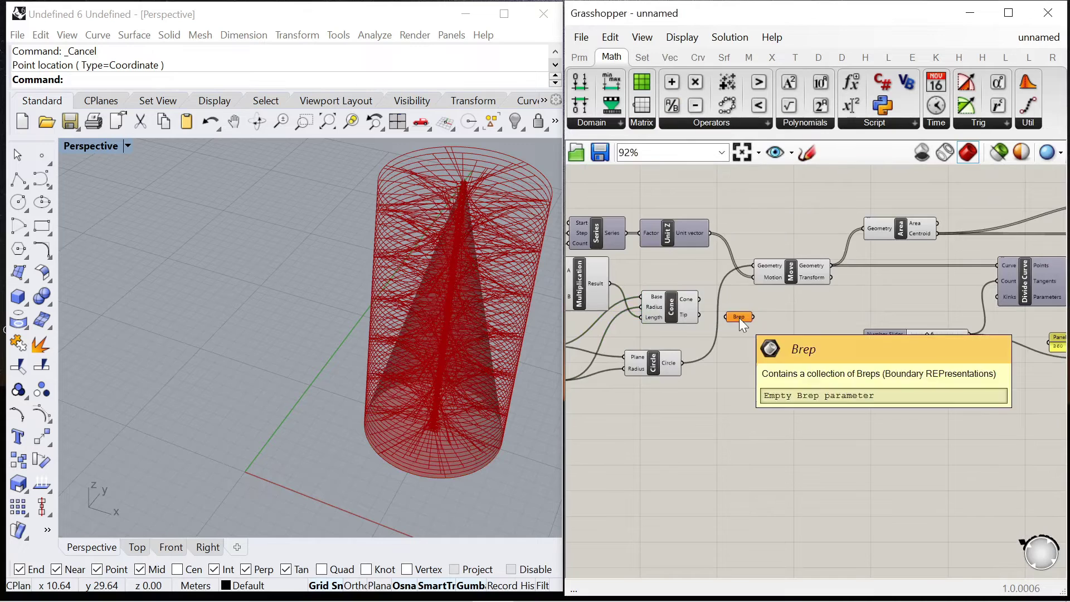
scroll(781, 301, "up", 2)
scroll(717, 320, "down", 5)
left_click_drag(698, 324, 979, 306)
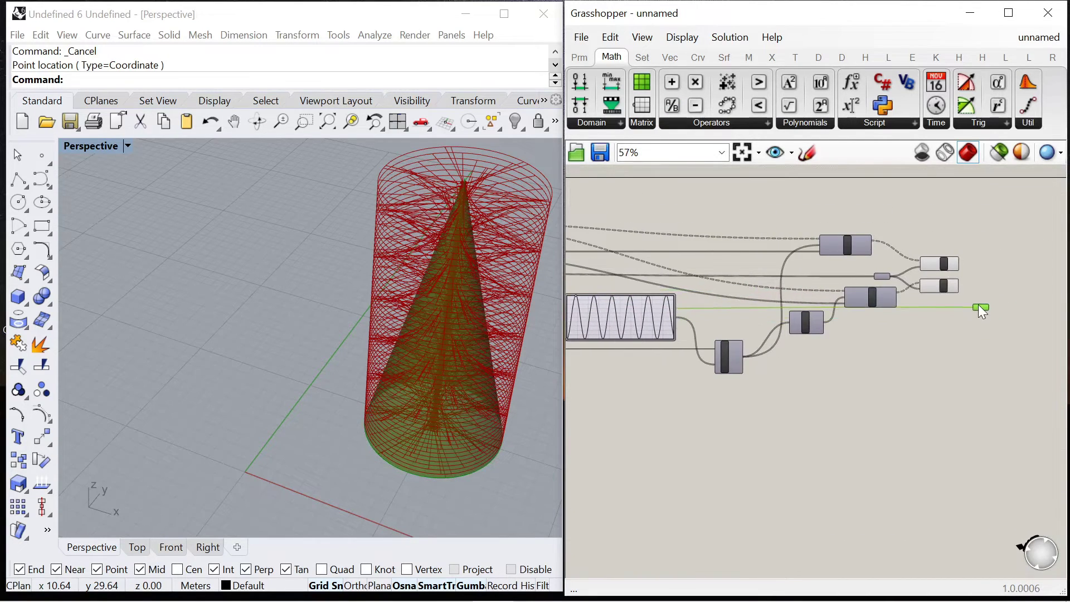
left_click(975, 359)
- Move the Divide Curve and angle-calculation components down, clear of the wire running from Cone to Brep
right_click_drag(841, 313, 925, 279)
scroll(924, 280, "down", 1)
scroll(924, 279, "up", 1)
left_click_drag(948, 265, 895, 317)
scroll(895, 316, "down", 4)
scroll(781, 308, "up", 2)
scroll(769, 256, "down", 3)
scroll(614, 248, "up", 4)
left_click_drag(578, 230, 986, 320)
left_click_drag(905, 260, 903, 298)
left_click(865, 446)
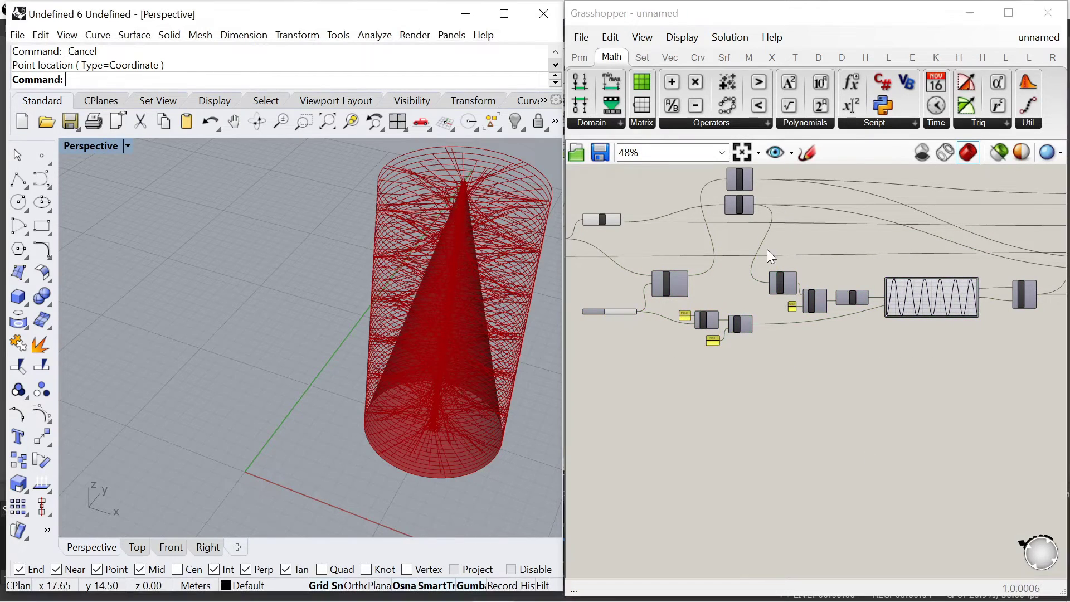
scroll(738, 251, "down", 4)
scroll(1034, 241, "up", 4)
left_click(821, 261)
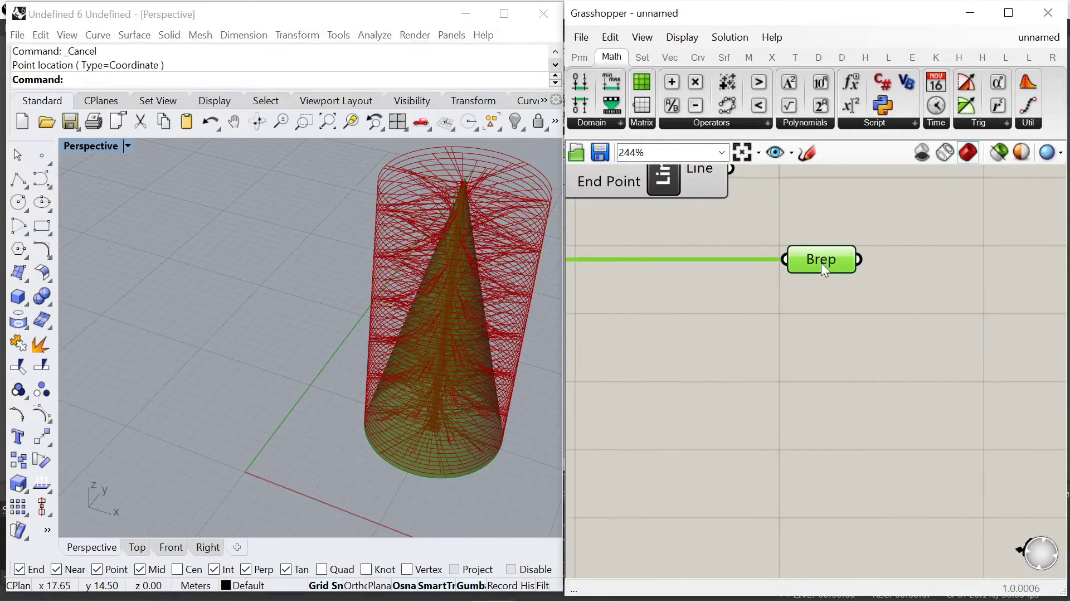
scroll(820, 279, "down", 3)
scroll(836, 229, "up", 3)
left_click(837, 224)
double_click(837, 223)
type("x")
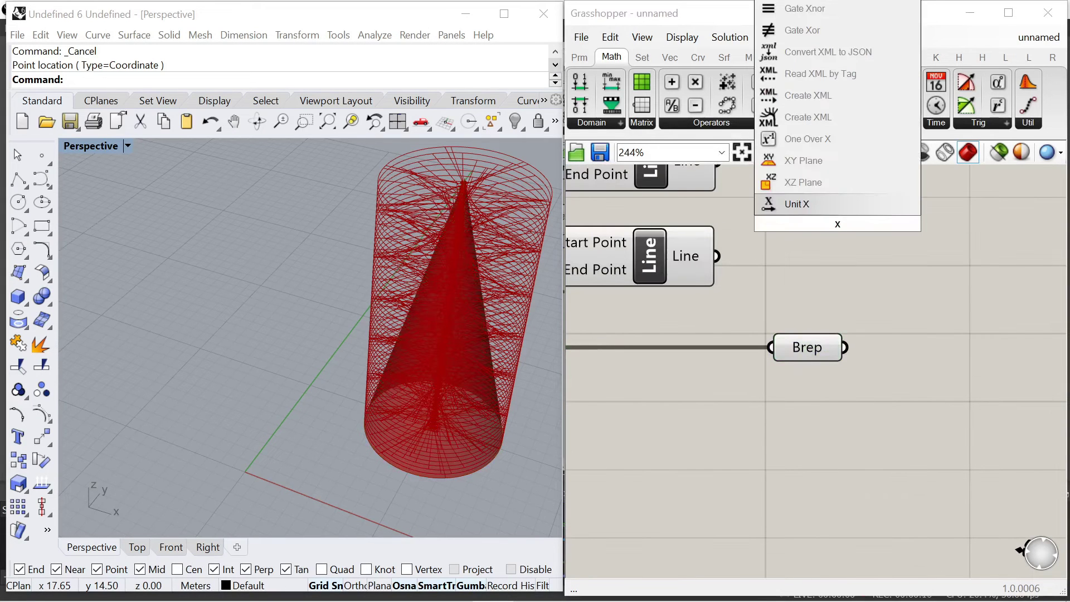
key("Escape")
- Add a Brep | Curve intersection component to the right of the Brep parameter
left_click(772, 57)
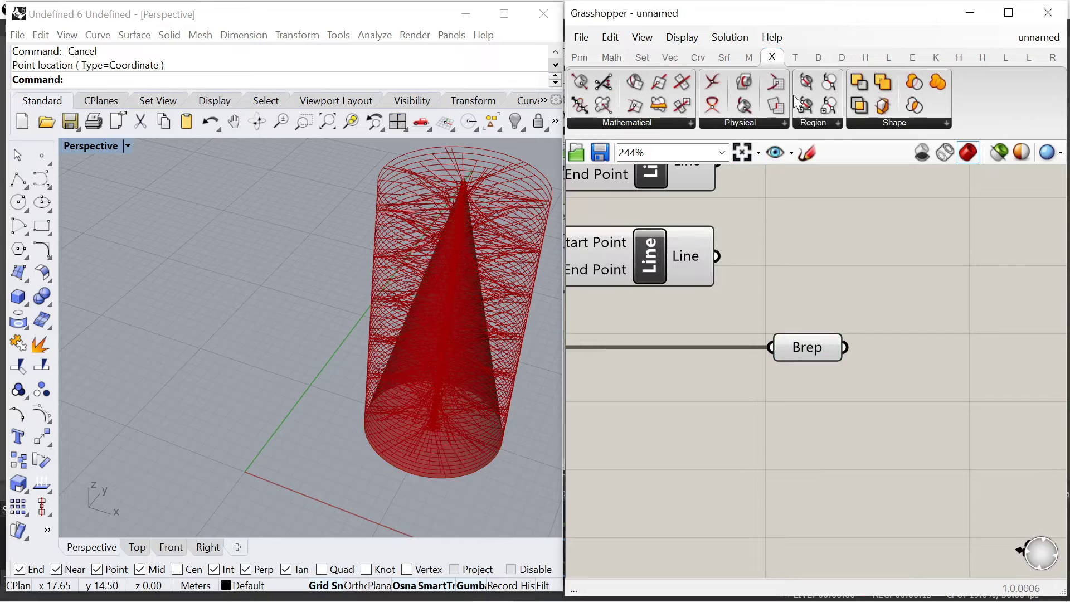
left_click(764, 124)
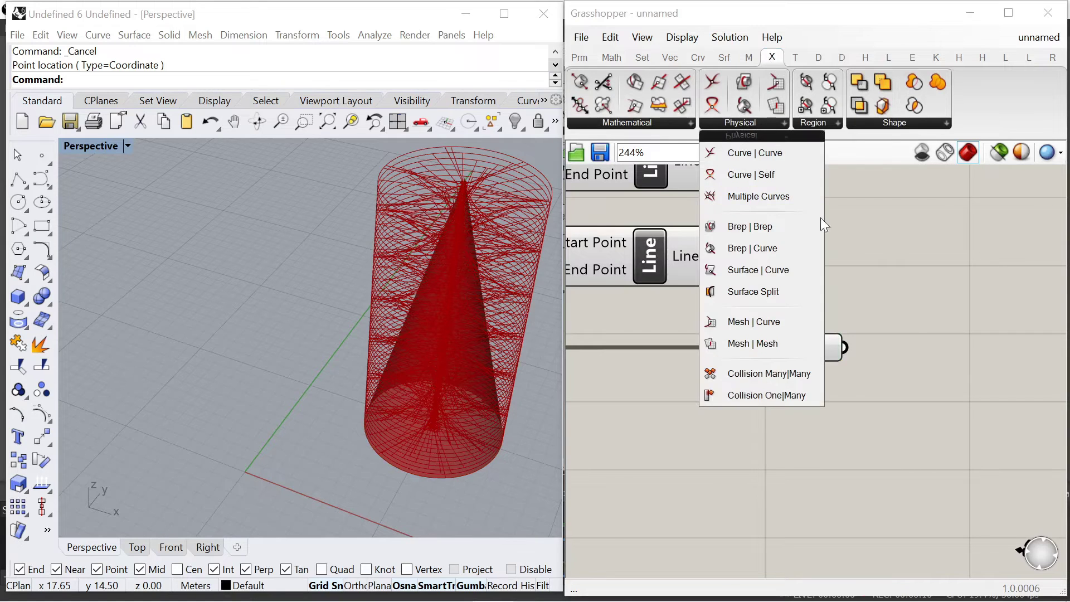
left_click(805, 253)
left_click(903, 316)
left_click_drag(904, 321, 1008, 319)
- Connect the Brep parameter to Brep | Curve's Brep input and the first Line's output to its Curve input
left_click_drag(844, 346, 930, 285)
scroll(828, 343, "down", 3)
scroll(828, 343, "up", 3)
left_click_drag(818, 313, 975, 453)
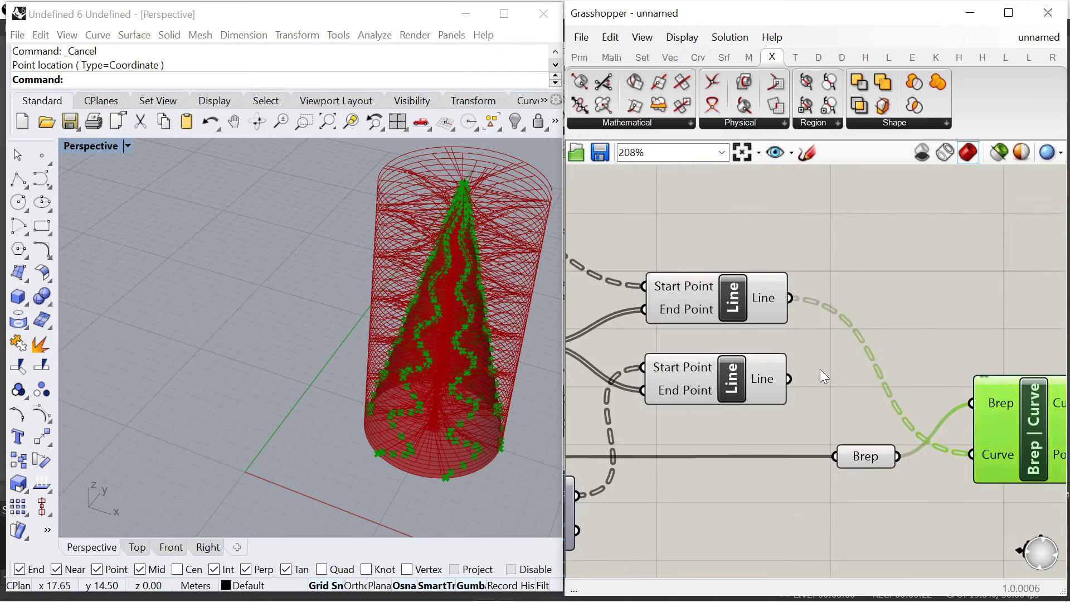
- Duplicate the Brep | Curve component below the original and feed the copy's Curve input from the second Line
scroll(889, 395, "down", 3)
left_click_drag(821, 349, 895, 326)
left_click(877, 412)
left_click_drag(677, 316, 859, 315)
left_click_drag(677, 317, 864, 345)
left_click_drag(747, 365, 906, 344)
left_click(867, 243)
left_click(953, 372)
scroll(891, 298, "down", 4)
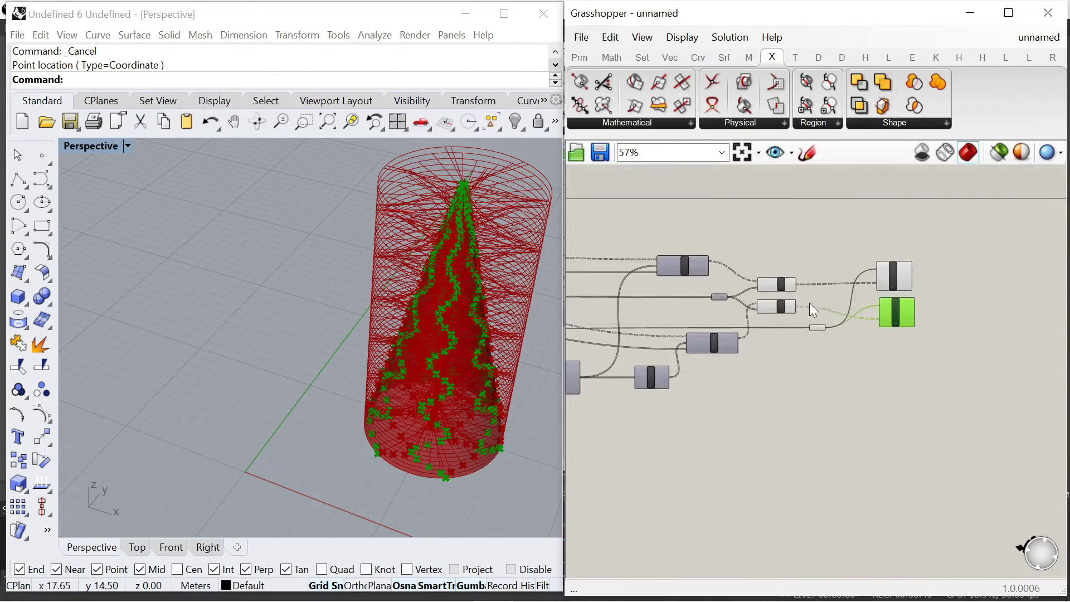
- Check the previews of the Point, Line and intersection components, and space the two Brep | Curve components one above the other
scroll(811, 305, "up", 4)
left_click(588, 278)
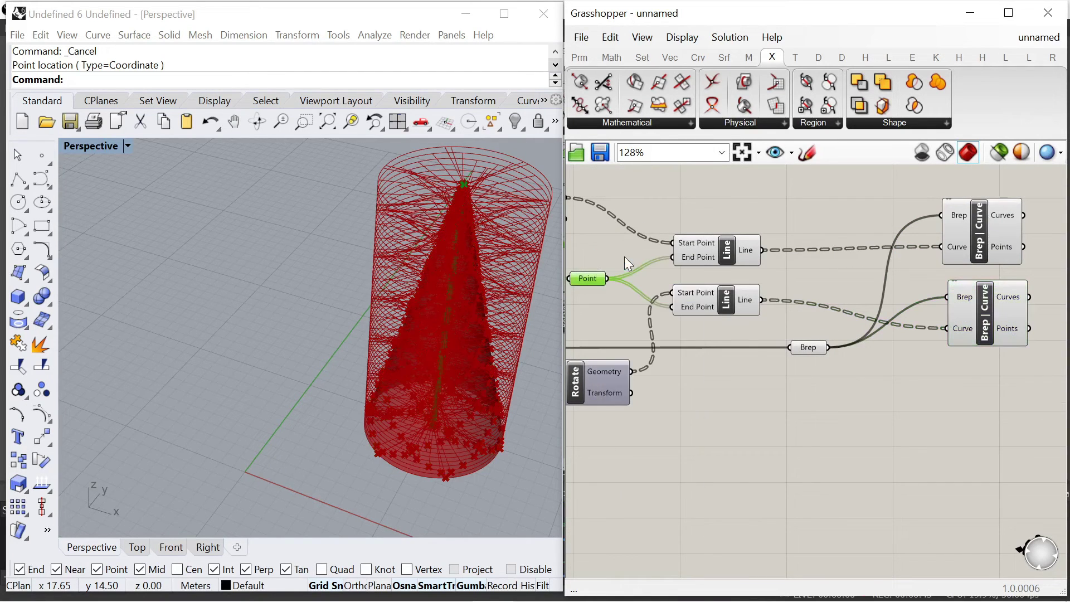
scroll(711, 197, "down", 2)
scroll(719, 257, "up", 2)
left_click(719, 213)
left_click(724, 280)
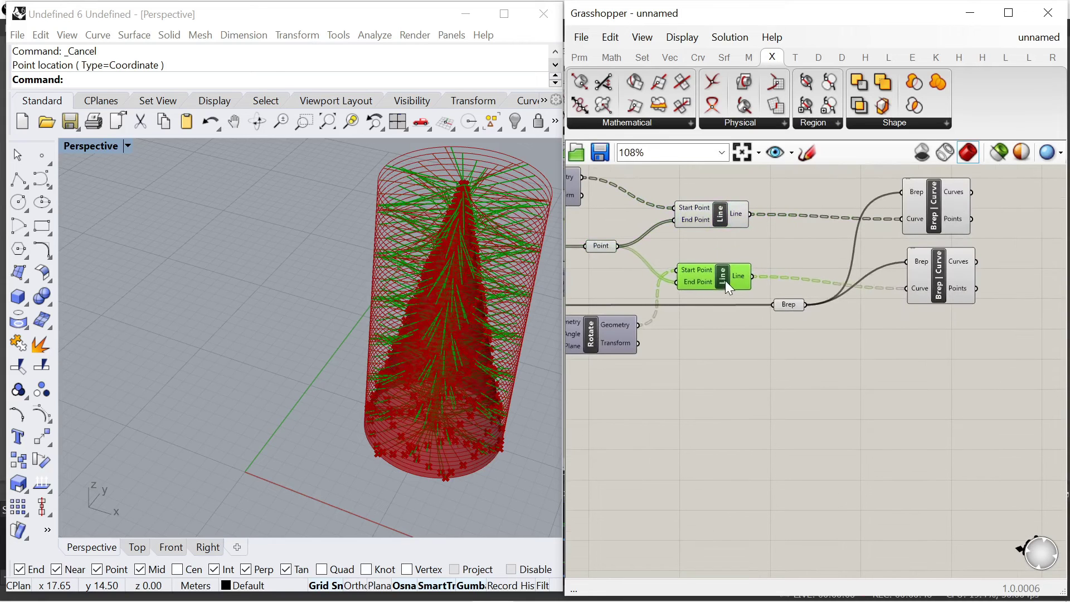
left_click(935, 290)
left_click_drag(934, 290, 933, 292)
left_click_drag(904, 199, 911, 189)
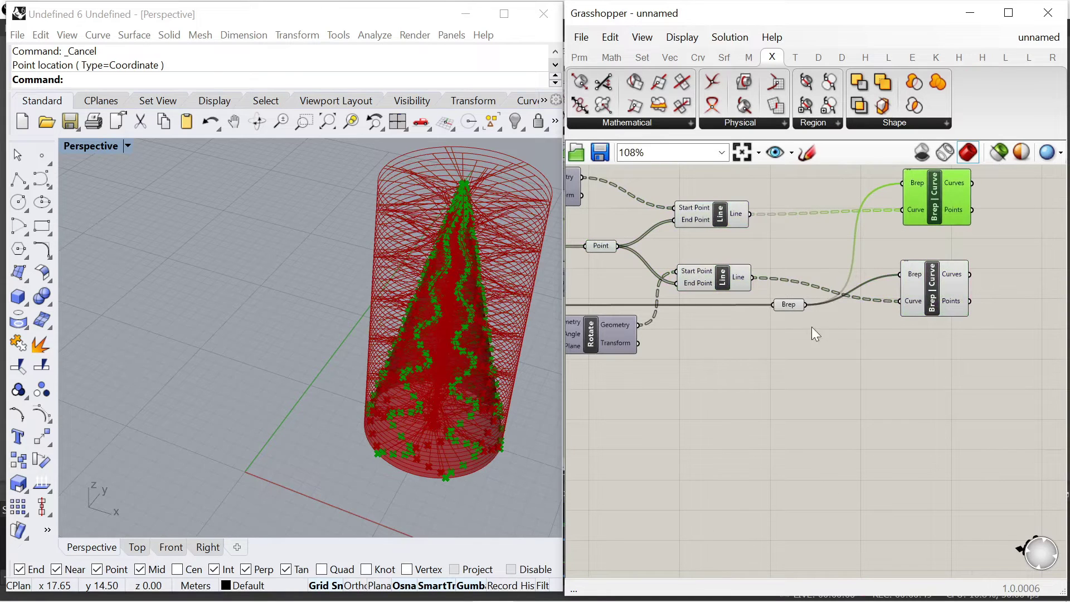
- Add a Line component past the Brep | Curve components and feed its Start Point from the Point parameter
left_click(795, 273)
double_click(796, 275)
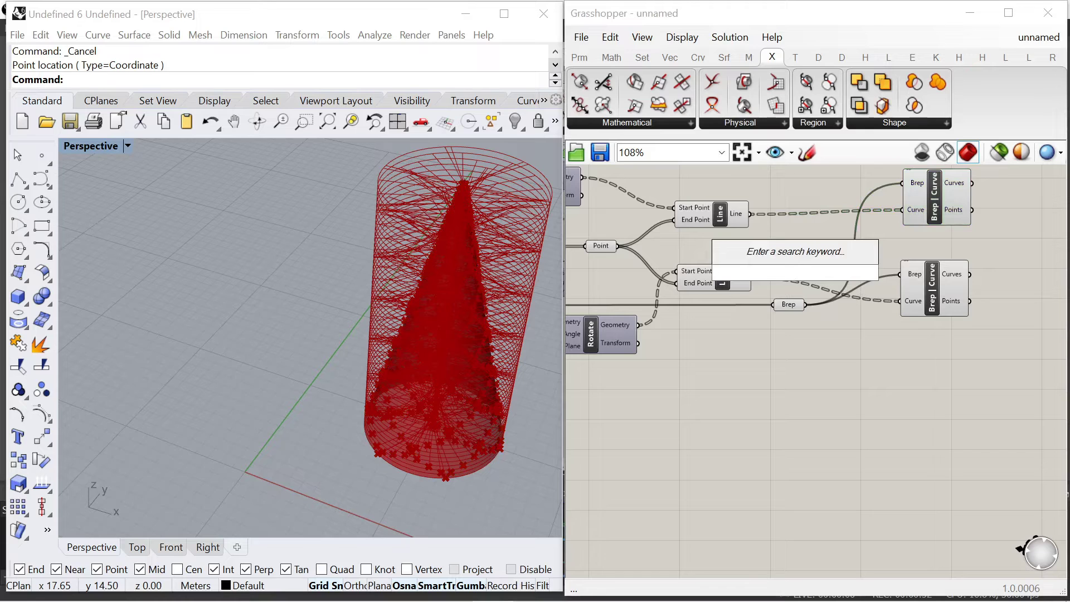
type("line")
left_click(739, 250)
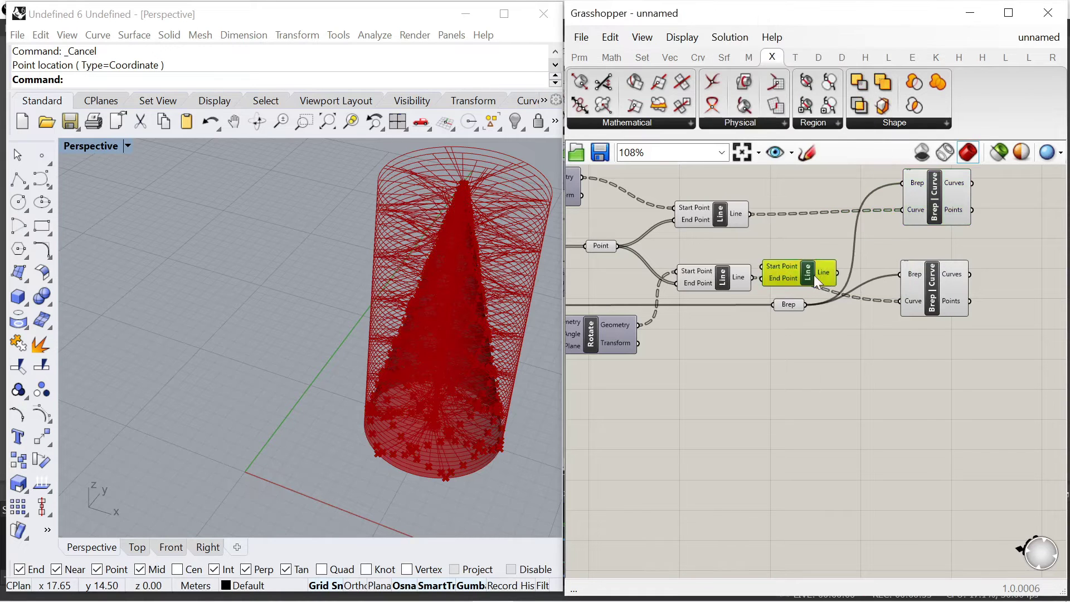
left_click_drag(814, 276, 1011, 249)
left_click_drag(618, 246, 961, 240)
- Duplicate the new Line component directly below itself, keeping the Point parameter connected to its Start Point
scroll(839, 225, "down", 3)
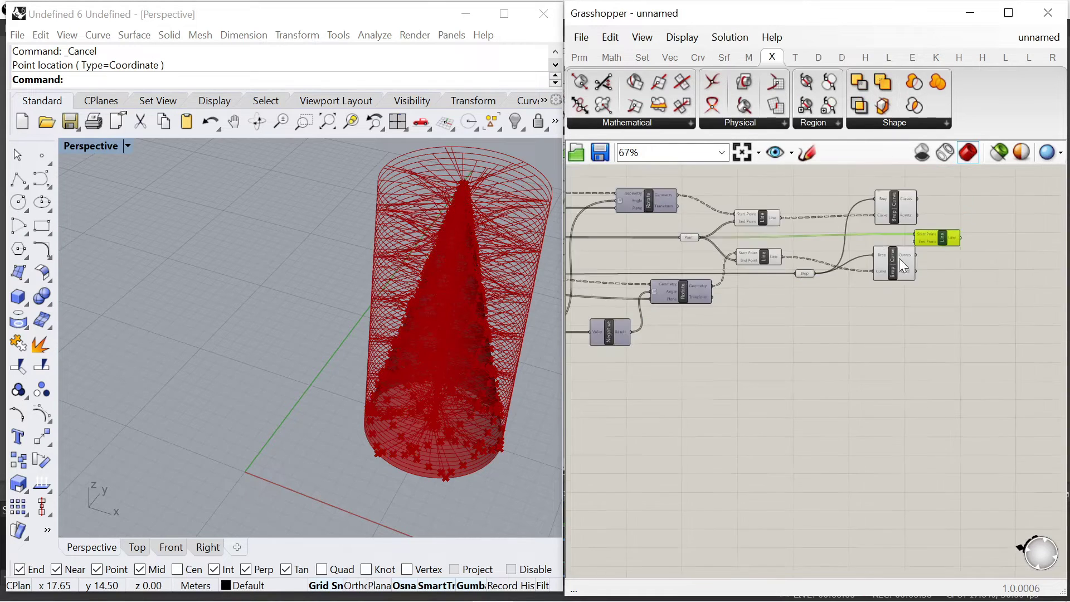
scroll(898, 258, "up", 3)
left_click(910, 283)
left_click(991, 219)
left_click_drag(1004, 221, 1005, 249, "alt")
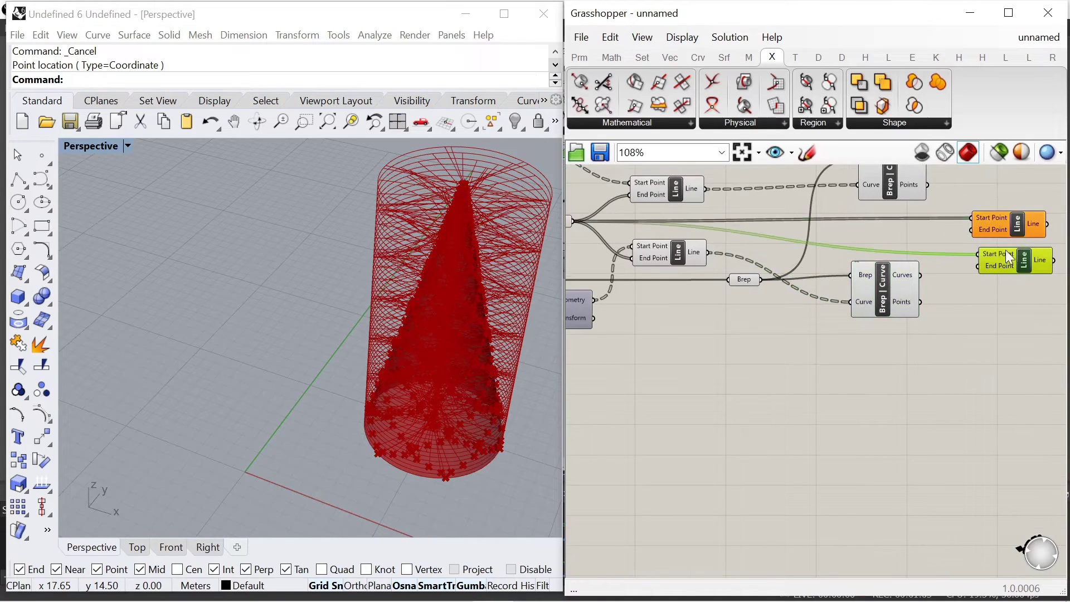
left_click(939, 302)
left_click_drag(951, 274, 988, 247)
scroll(931, 254, "up", 1)
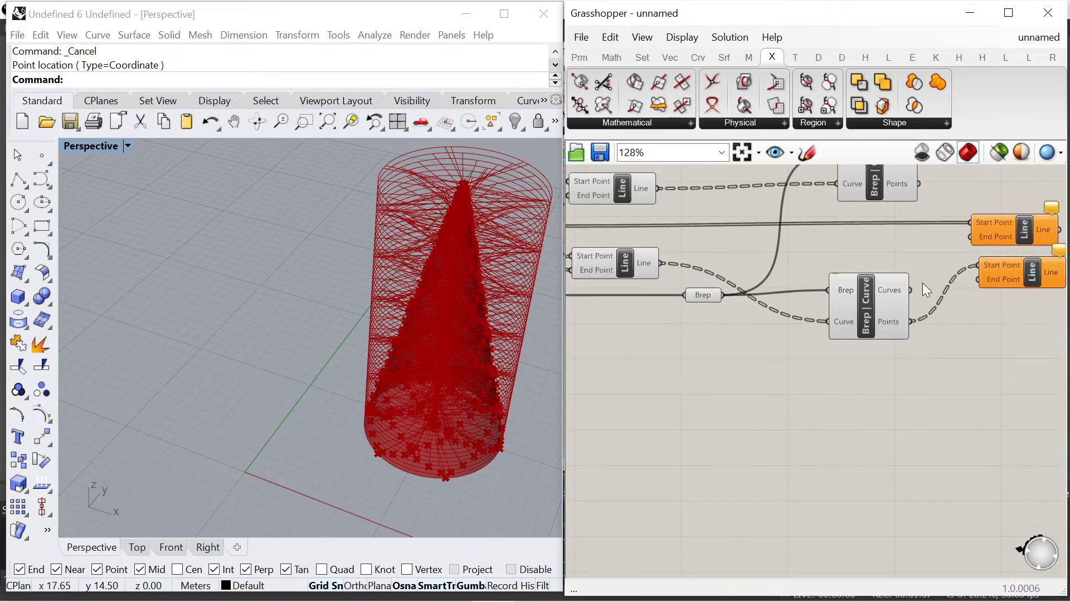
scroll(704, 301, "down", 3)
left_click_drag(599, 243, 925, 245)
- Connect the Points output of each Brep | Curve component to the End Point input of its corresponding new Line
left_click_drag(915, 271, 922, 271)
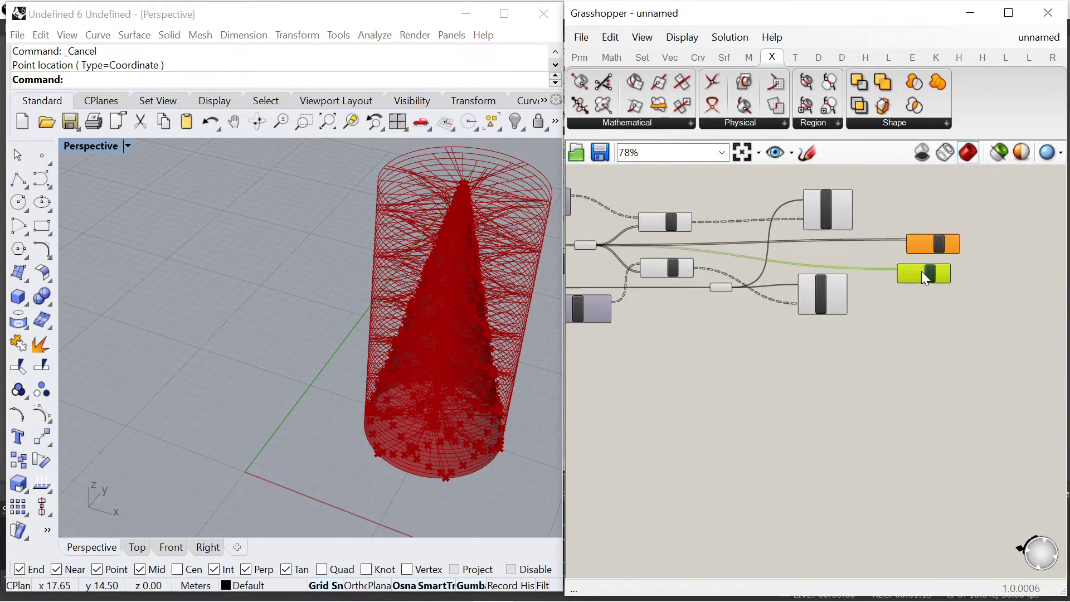
scroll(859, 216, "up", 4)
left_click_drag(828, 388, 938, 331)
left_click_drag(835, 225, 941, 277)
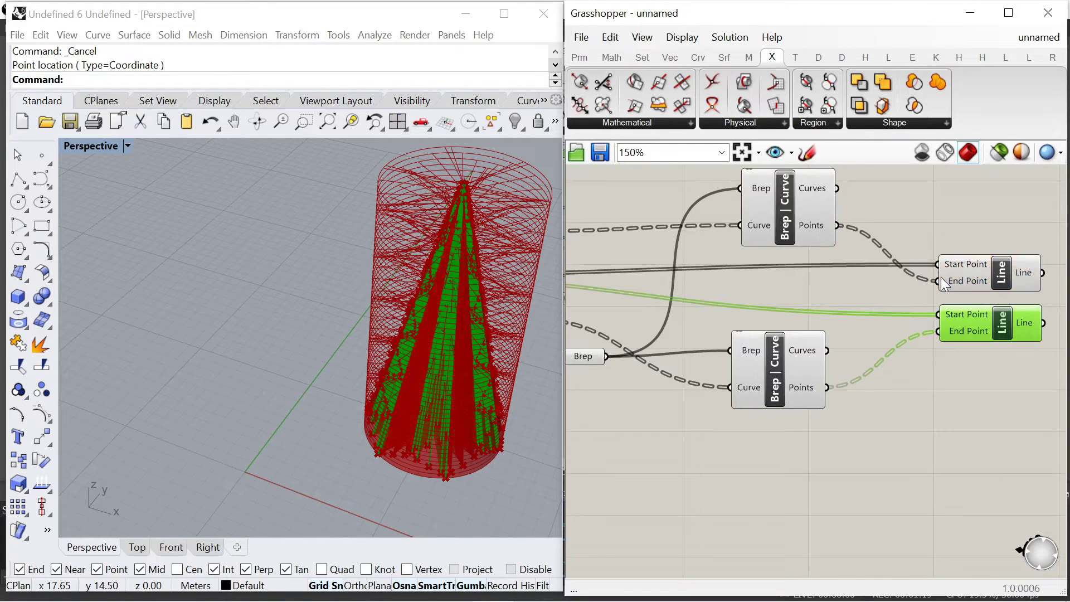
left_click(962, 282)
- Flatten the Points outputs of both Brep | Curve components
scroll(457, 458, "up", 4)
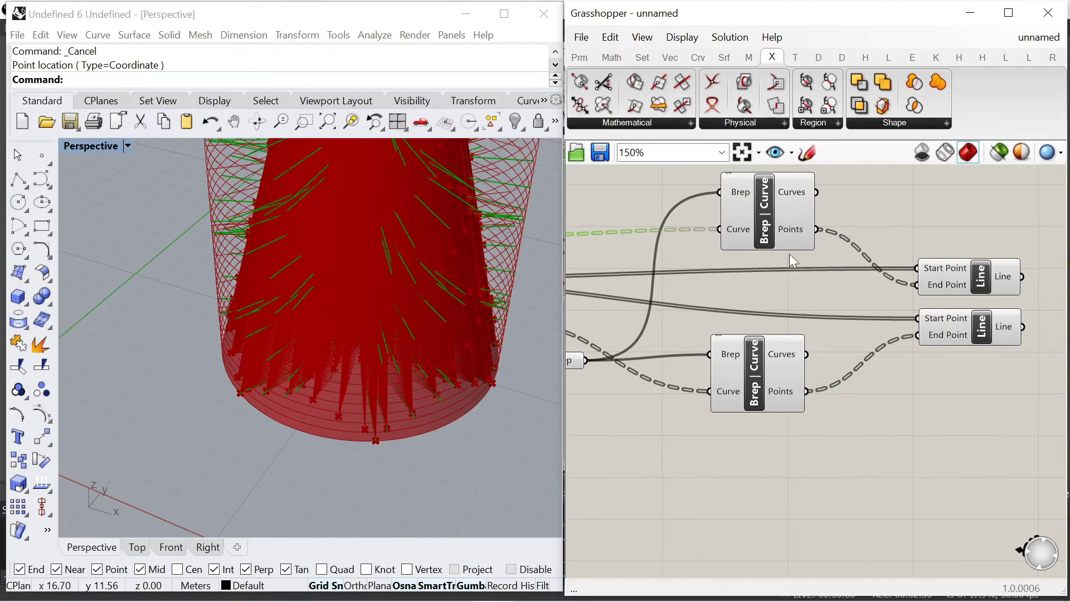
right_click(782, 233)
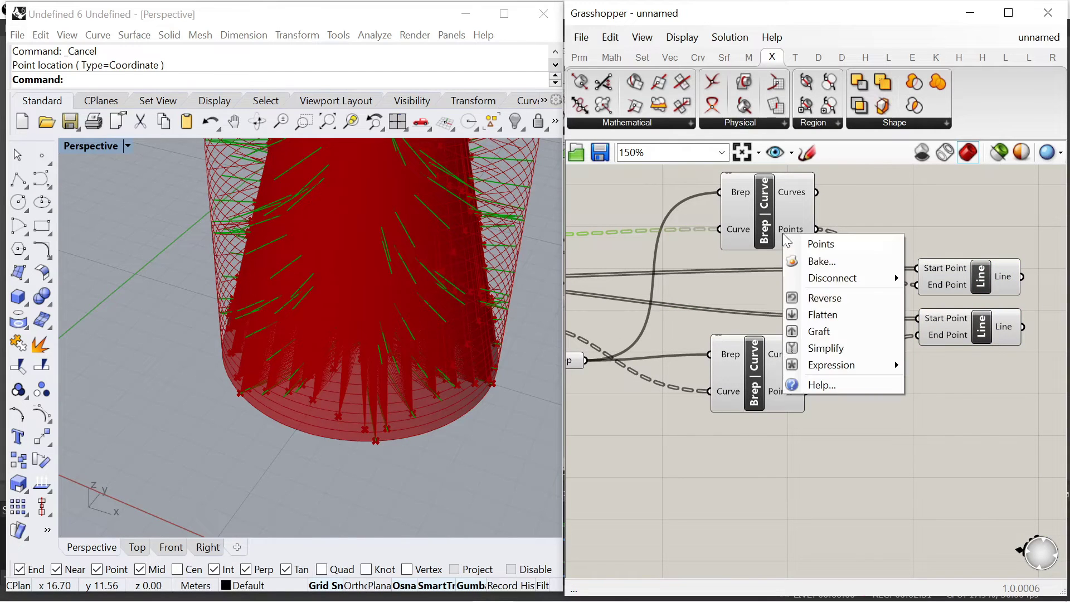
left_click(831, 315)
right_click(786, 389)
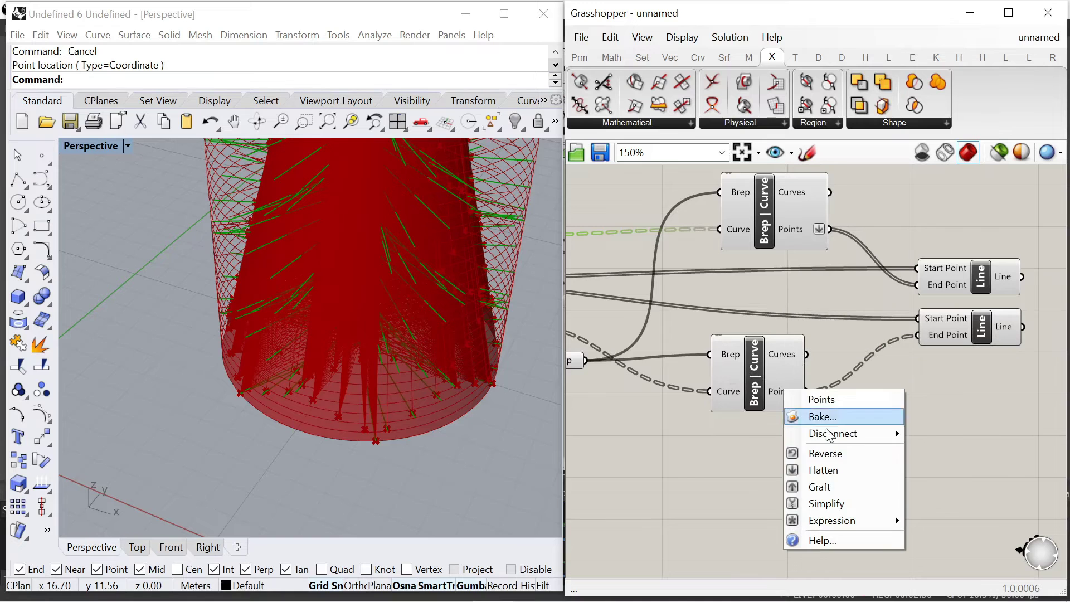
left_click(827, 471)
- Move the two new Line components farther from the Brep | Curve components to make room between them
right_click_drag(916, 403, 766, 404)
scroll(766, 404, "down", 1)
scroll(819, 310, "up", 3)
left_click_drag(811, 308, 881, 300)
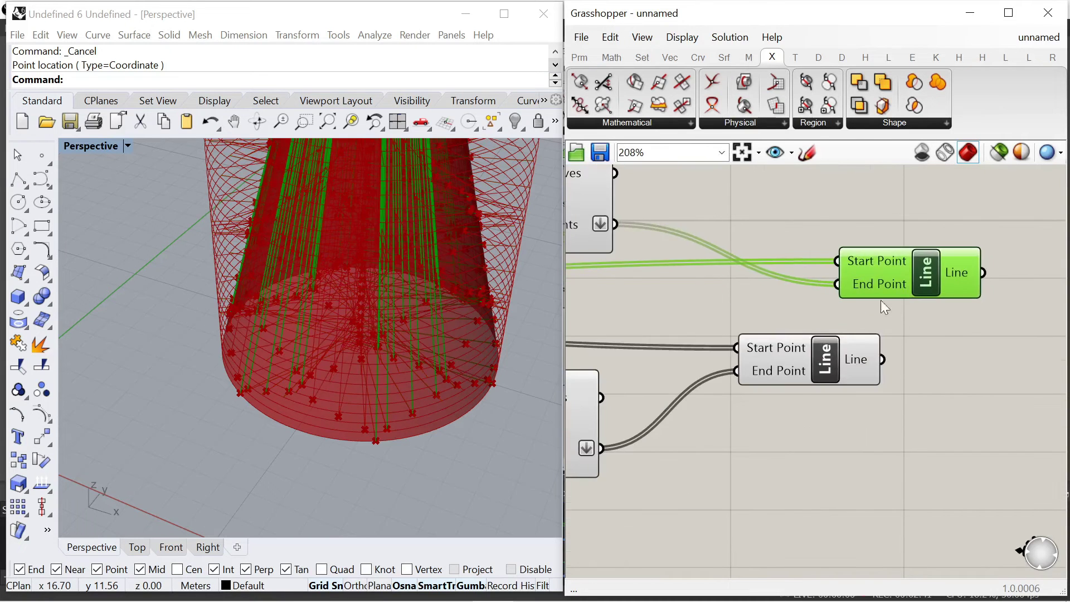
left_click_drag(794, 357, 931, 384)
left_click_drag(883, 285, 979, 325)
- Add an Unflatten Tree component between the upper Brep | Curve and its Line
double_click(771, 226)
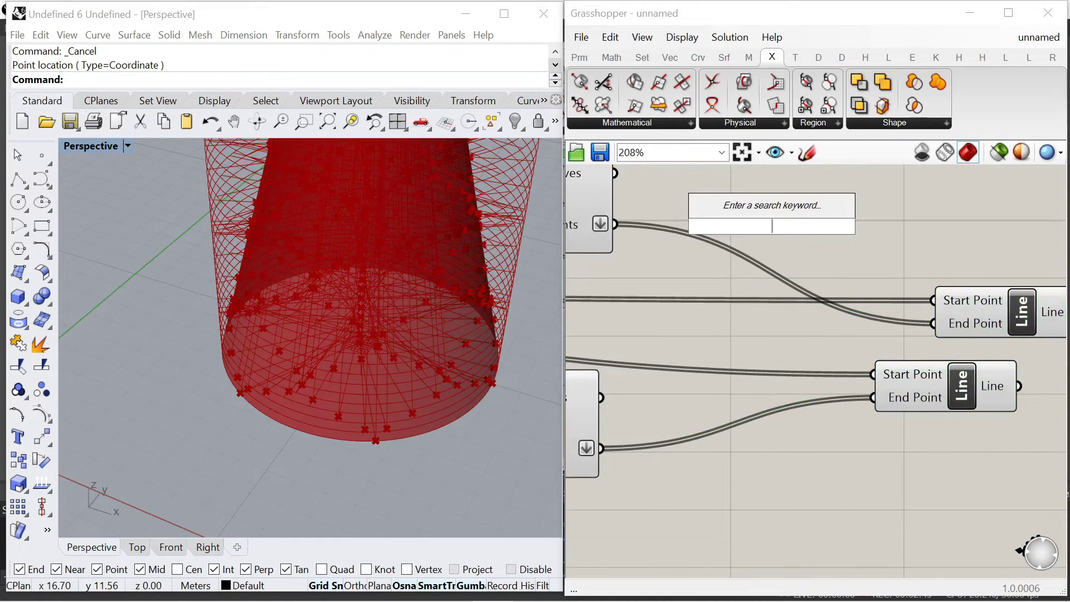
type("unflatt")
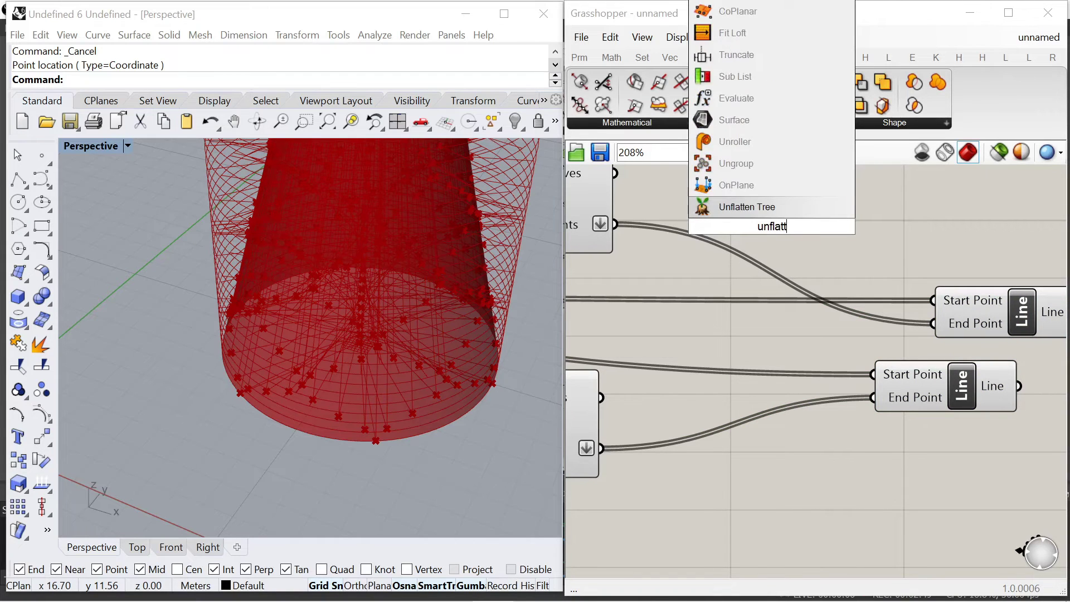
left_click(744, 208)
scroll(831, 225, "down", 3)
scroll(850, 230, "up", 1)
scroll(880, 288, "down", 2)
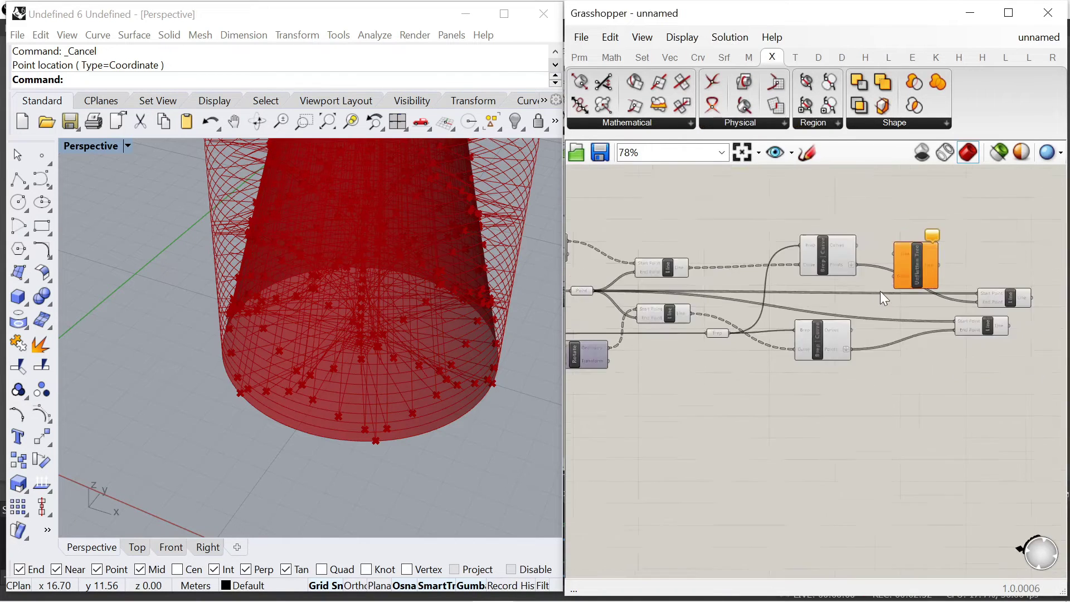
- Feed Unflatten Tree's Tree input from the first Line and its Guide input from the upper Brep | Curve's Points output
scroll(881, 291, "up", 2)
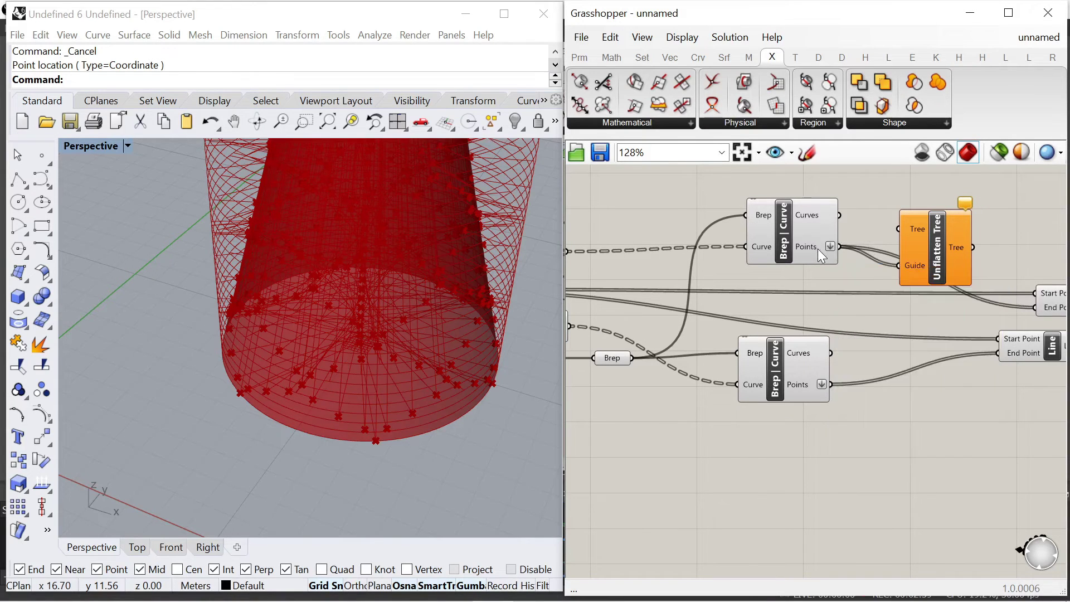
left_click_drag(900, 258, 903, 284)
scroll(900, 283, "down", 2)
left_click_drag(657, 257, 899, 260)
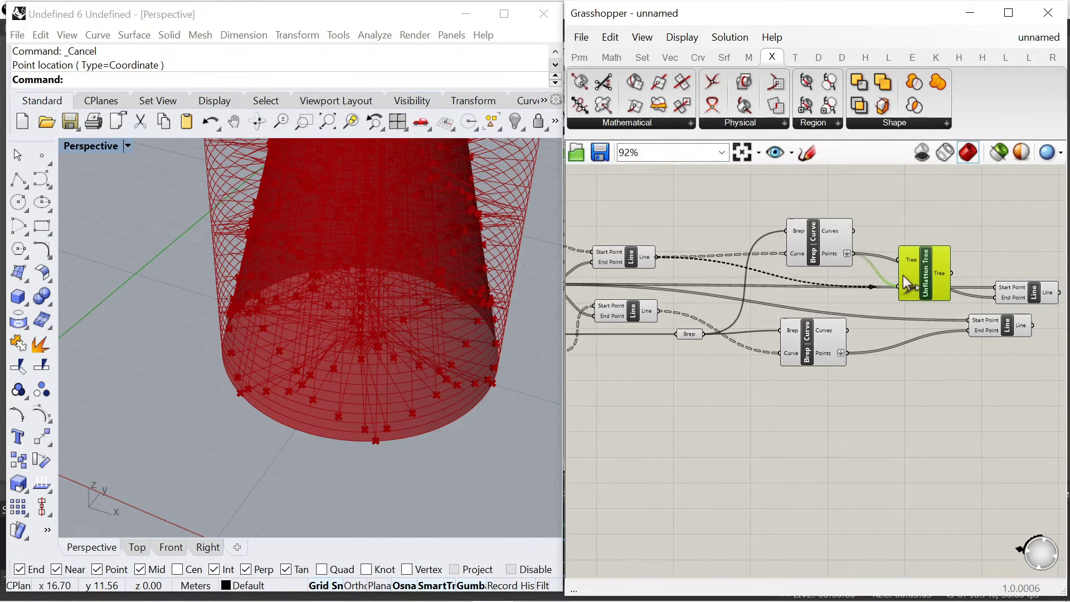
- Feed the upper final Line's Start Point from Unflatten Tree and its End Point from the Point parameter
left_click_drag(816, 238, 807, 195)
left_click_drag(928, 266, 999, 292)
scroll(985, 276, "up", 2)
left_click_drag(885, 270, 873, 251)
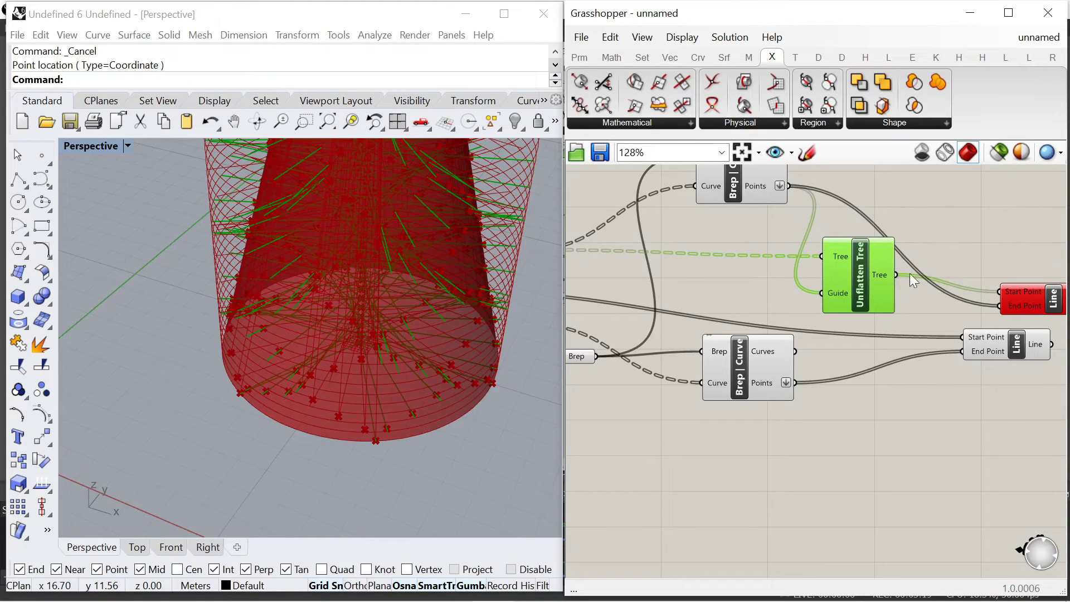
left_click_drag(896, 275, 1005, 255)
scroll(935, 259, "down", 2)
scroll(669, 251, "down", 1)
right_click_drag(641, 254, 753, 248)
left_click_drag(596, 259, 1029, 273)
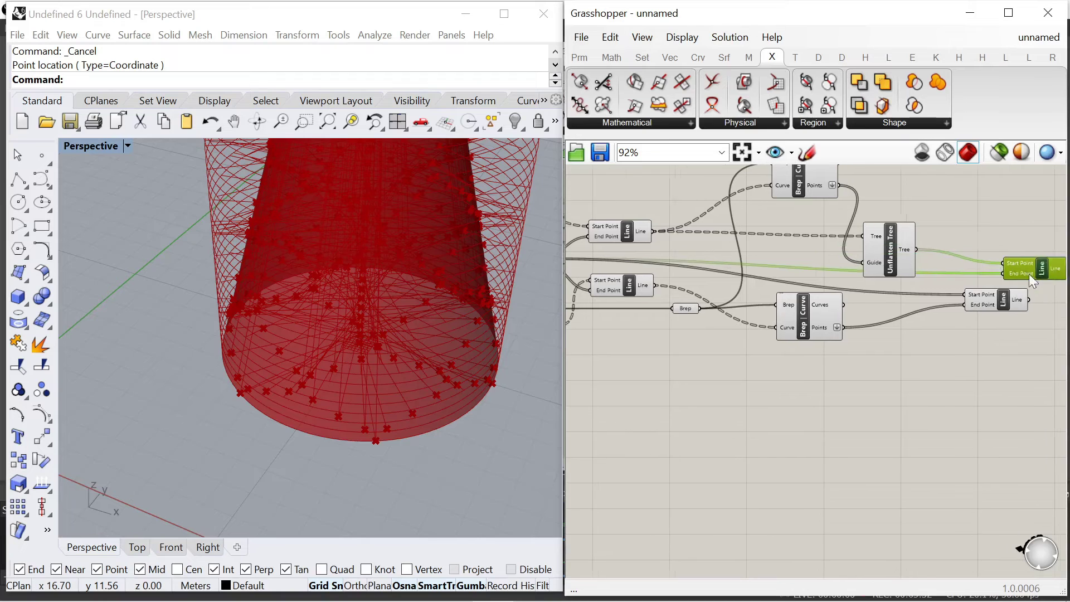
left_click_drag(901, 254, 916, 236)
- Swap Unflatten Tree's inputs so the intersection Points feed Tree and the first Line feeds Guide
mouse_move(920, 238)
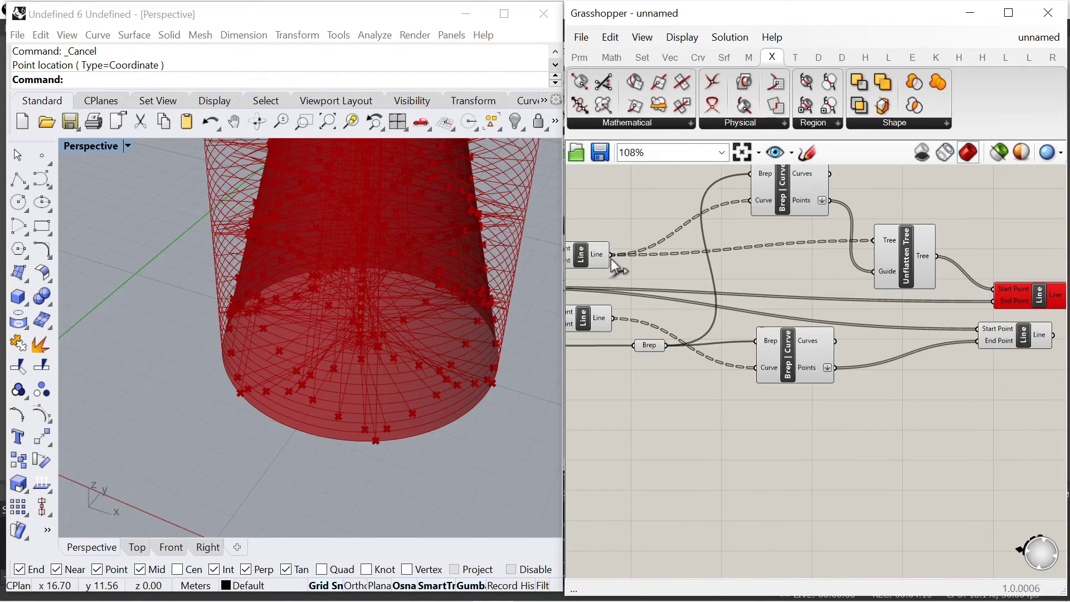
left_click_drag(611, 256, 873, 242)
scroll(875, 242, "down", 3)
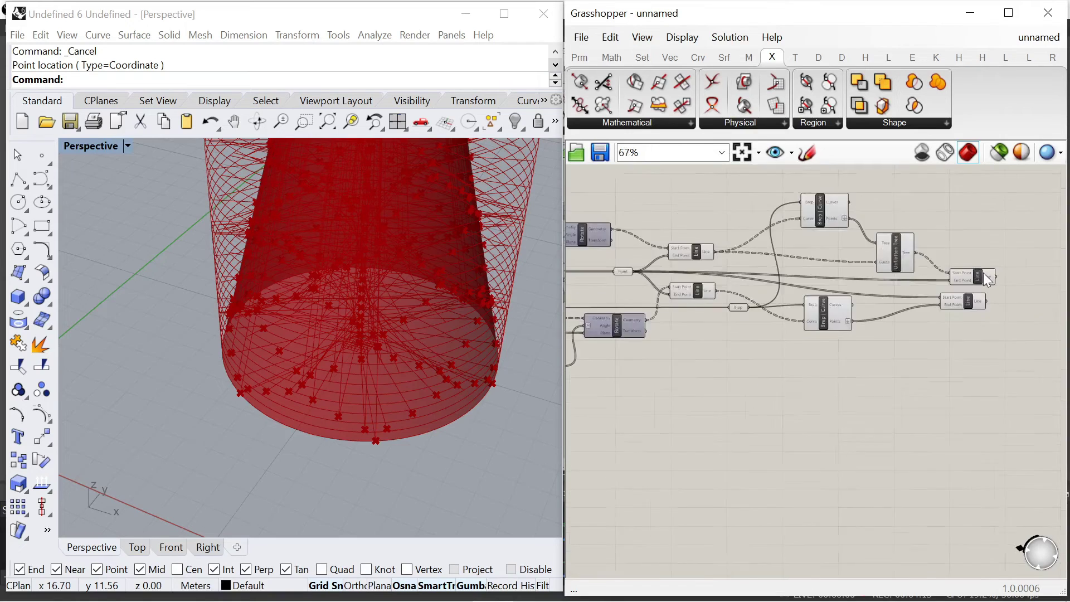
scroll(980, 275, "up", 3)
left_click(958, 278)
scroll(925, 237, "down", 3)
scroll(940, 254, "up", 4)
left_click_drag(939, 254, 955, 255)
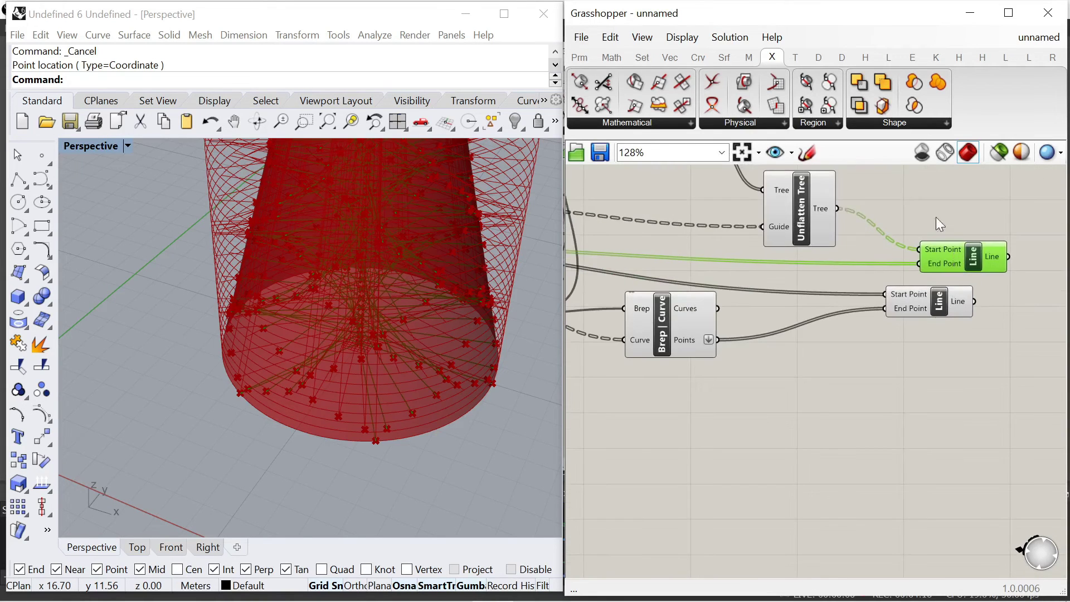
- Duplicate Unflatten Tree below, feeding its Tree from the lower Brep | Curve's Points and its Guide from the second Line
scroll(935, 206, "down", 3)
scroll(865, 214, "up", 2)
scroll(852, 227, "down", 3)
scroll(851, 227, "up", 2)
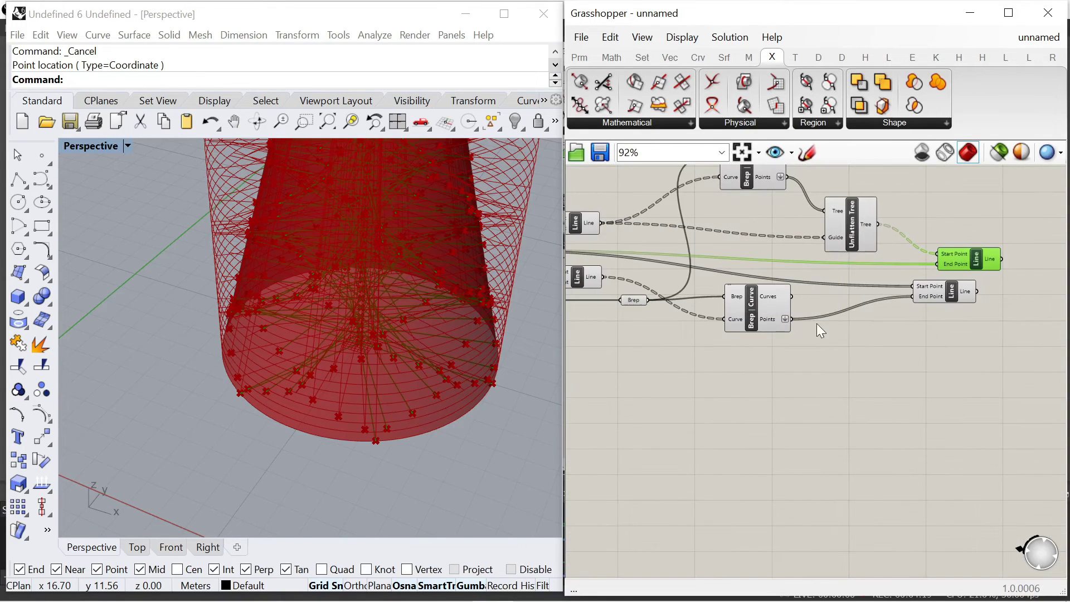
left_click(839, 227)
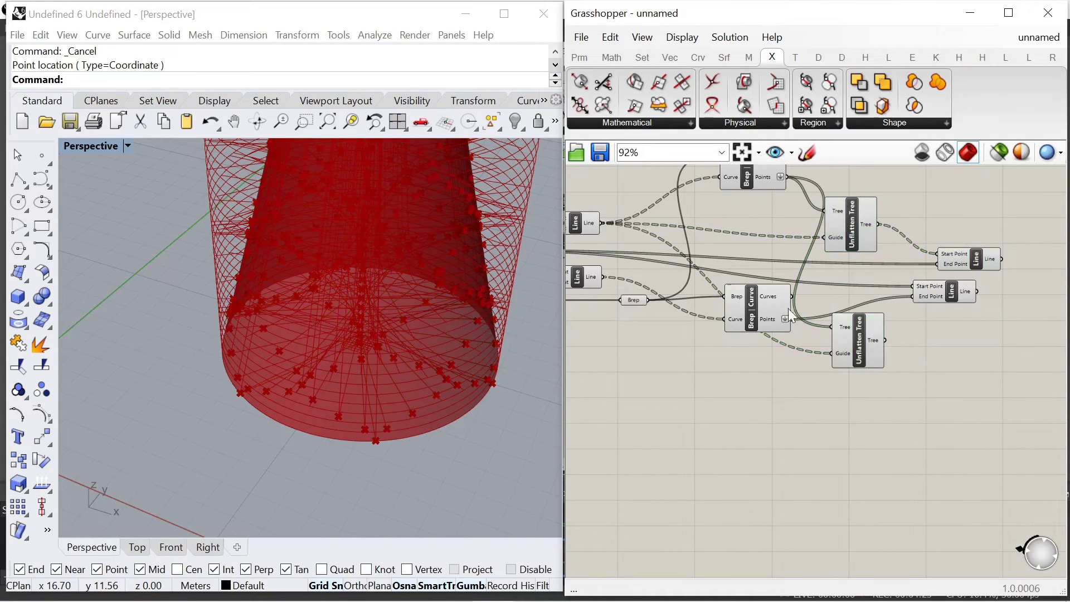
scroll(803, 318, "up", 2)
left_click_drag(787, 319, 845, 384)
scroll(846, 312, "down", 2)
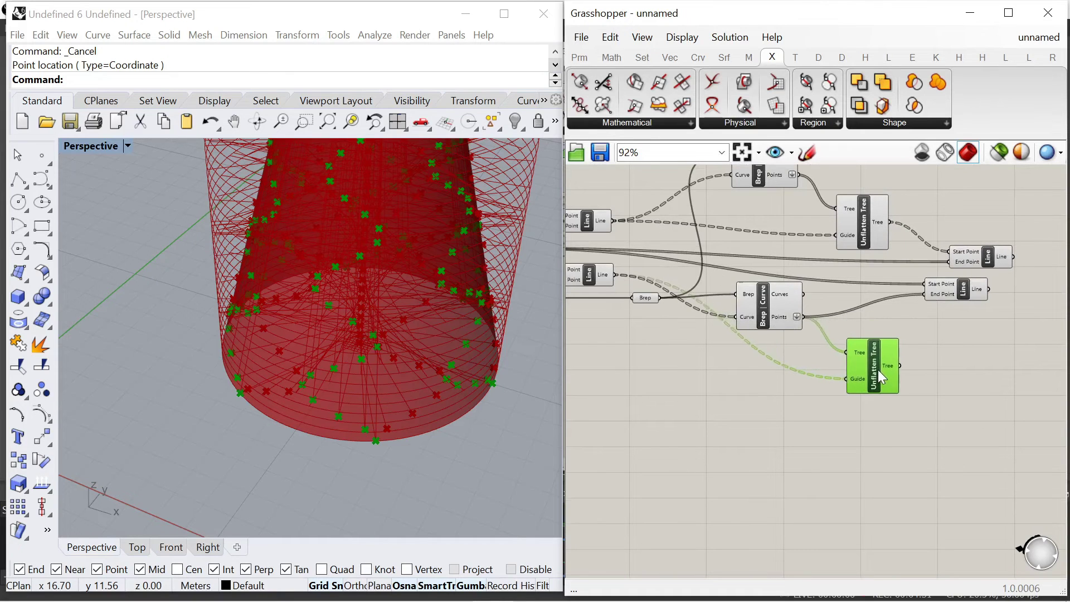
- Connect the duplicated Unflatten Tree's output to the lower final Line's End Point, replacing the intersection Points
left_click_drag(777, 306, 789, 310)
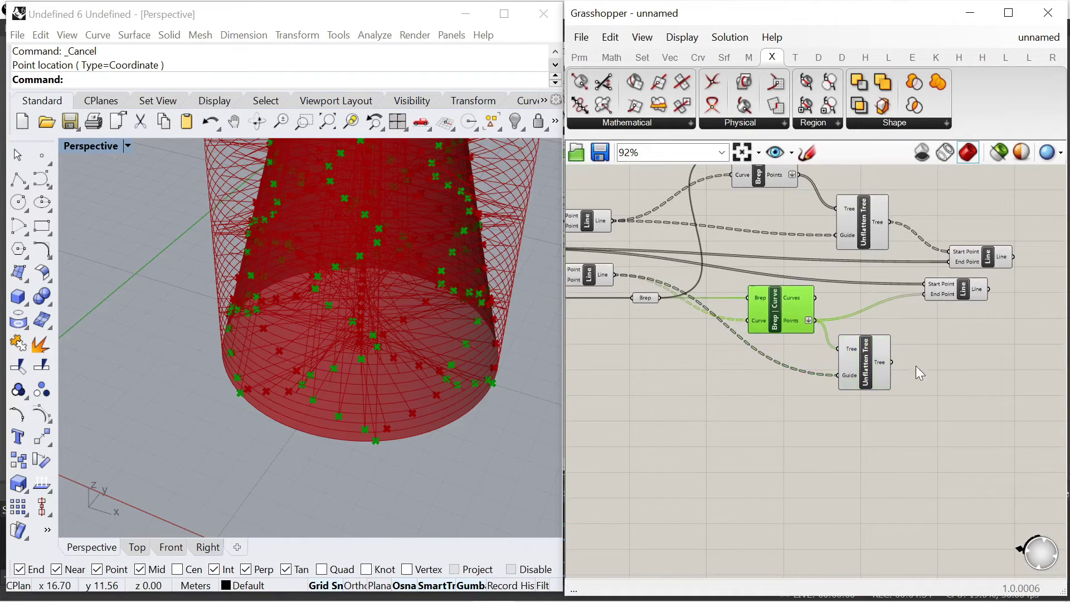
left_click(939, 294)
scroll(892, 368, "up", 1)
scroll(888, 363, "down", 1)
left_click_drag(892, 367, 921, 300)
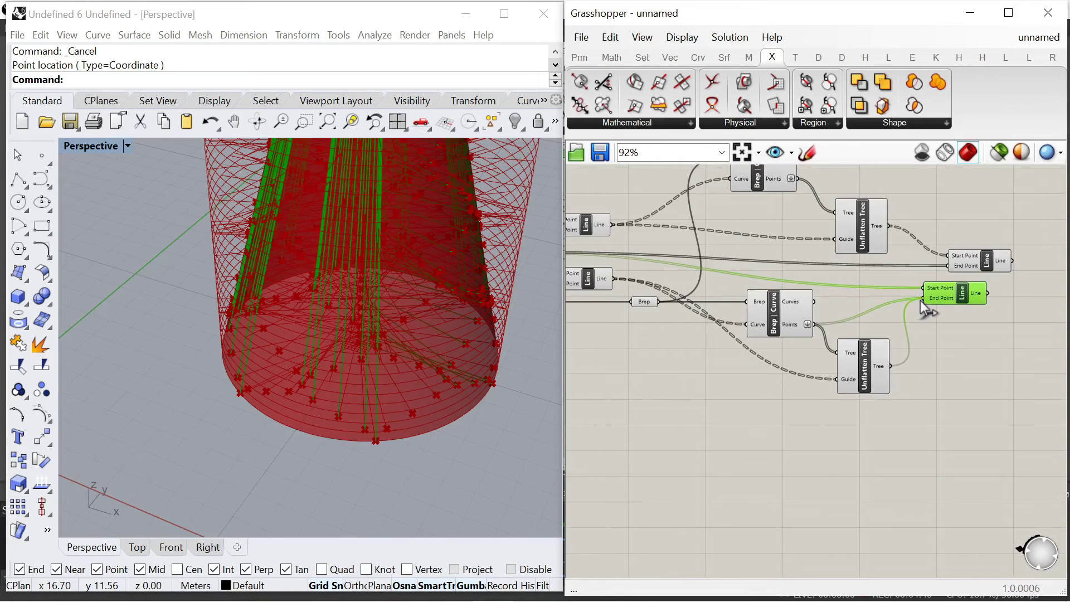
- Turn off the preview of the components from the Rotate pair through the Unflatten Tree pair
scroll(971, 297, "down", 5)
left_click_drag(936, 374, 703, 230)
right_click(774, 189)
left_click(806, 216)
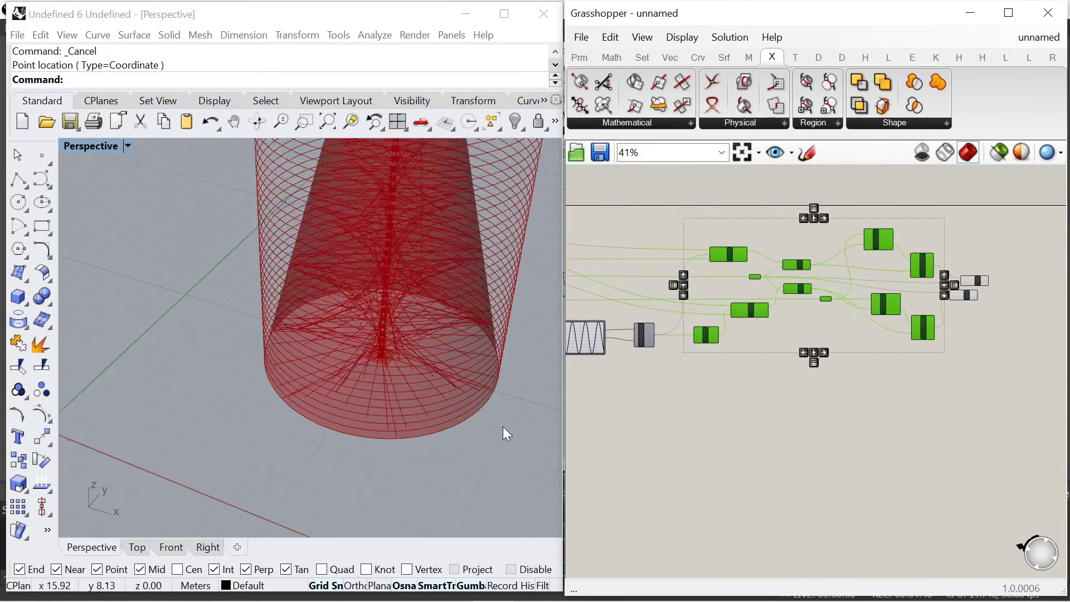
- Turn off the preview of the remaining upstream components, leaving only the two final Line components displayed
scroll(504, 428, "down", 3)
scroll(984, 281, "up", 5)
left_click(978, 287)
left_click(962, 327)
scroll(945, 305, "down", 6)
scroll(641, 319, "down", 4)
scroll(674, 275, "up", 1)
left_click_drag(696, 322, 567, 247)
right_click(618, 198)
left_click(677, 224)
left_click(904, 294)
- Check the two final Line outputs and add a Loft component beside the upper one
scroll(896, 282, "up", 3)
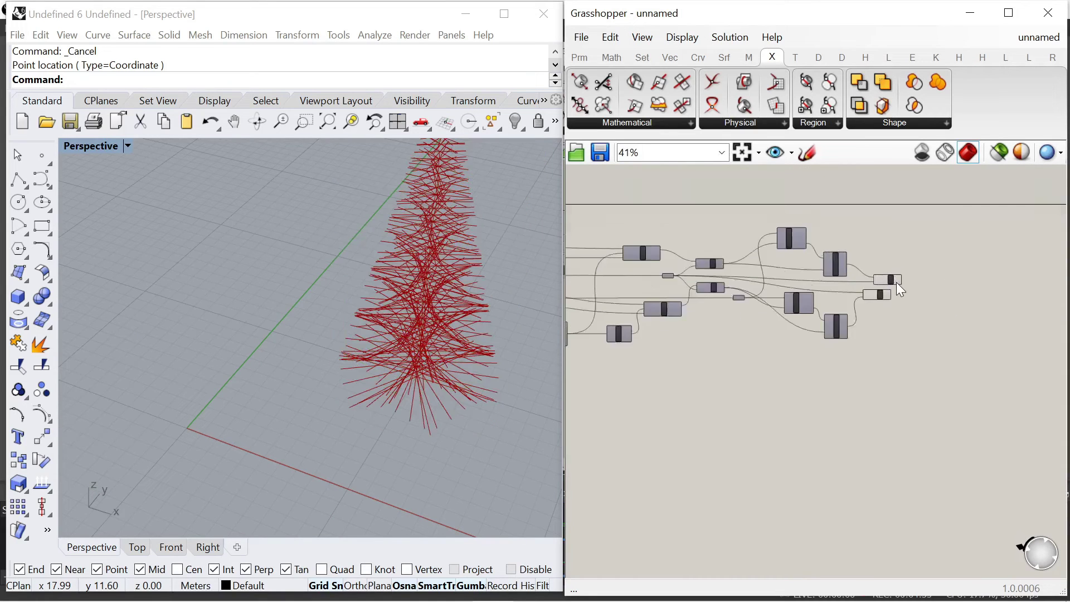
scroll(897, 282, "up", 4)
left_click(854, 339)
mouse_move(892, 275)
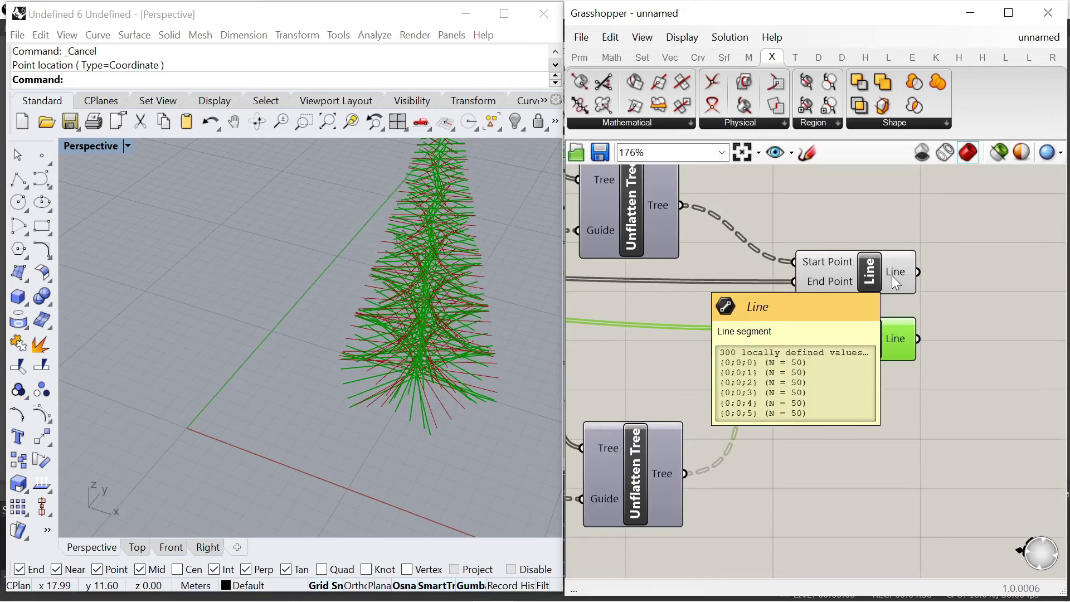
double_click(948, 262)
type("loft")
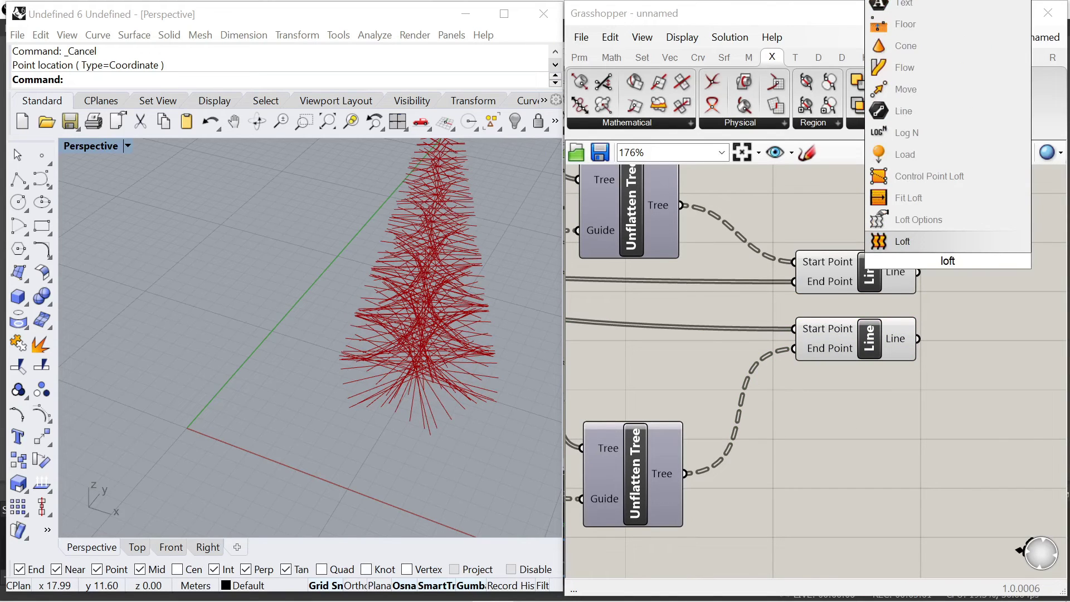
left_click(935, 241)
- Feed the upper Line into Loft's Curves input, and duplicate Loft below with the lower Line as its Curves input
scroll(885, 264, "down", 2)
left_click_drag(806, 243, 911, 310)
left_click_drag(798, 294, 871, 299)
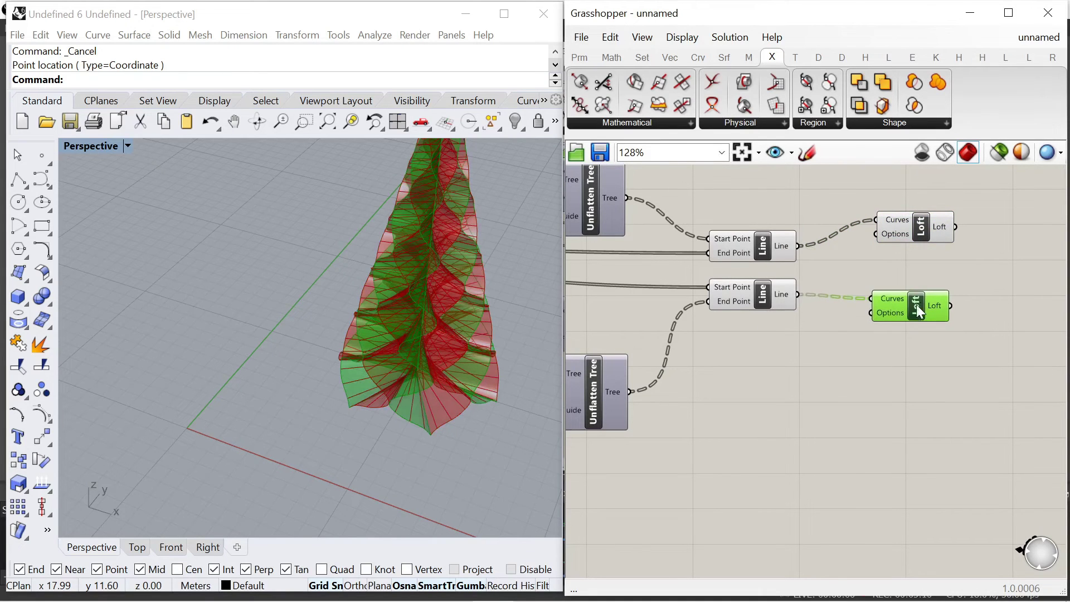
- Turn off the preview of the two final Line components so only the lofted surfaces are displayed
scroll(758, 290, "down", 2)
left_click_drag(776, 310, 678, 234)
right_click(720, 190)
left_click(758, 211)
right_click_drag(396, 423, 430, 370)
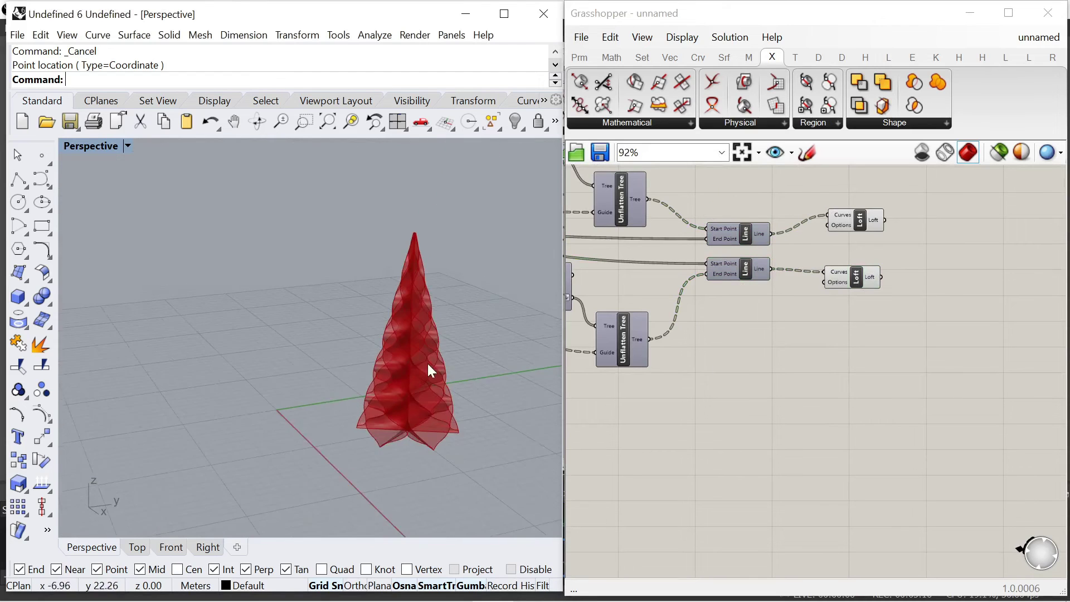
scroll(427, 364, "up", 3)
scroll(921, 217, "up", 3)
- Add a Custom Preview component and feed both Loft outputs into its Geometry input
double_click(925, 259)
type("previ")
left_click(891, 239)
left_click_drag(856, 221, 887, 233)
left_click_drag(851, 312, 1022, 262, "shift")
- Add a Colour Swatch below the Custom Preview and set its colour to light green
left_click(942, 350)
double_click(943, 351)
type("swatch")
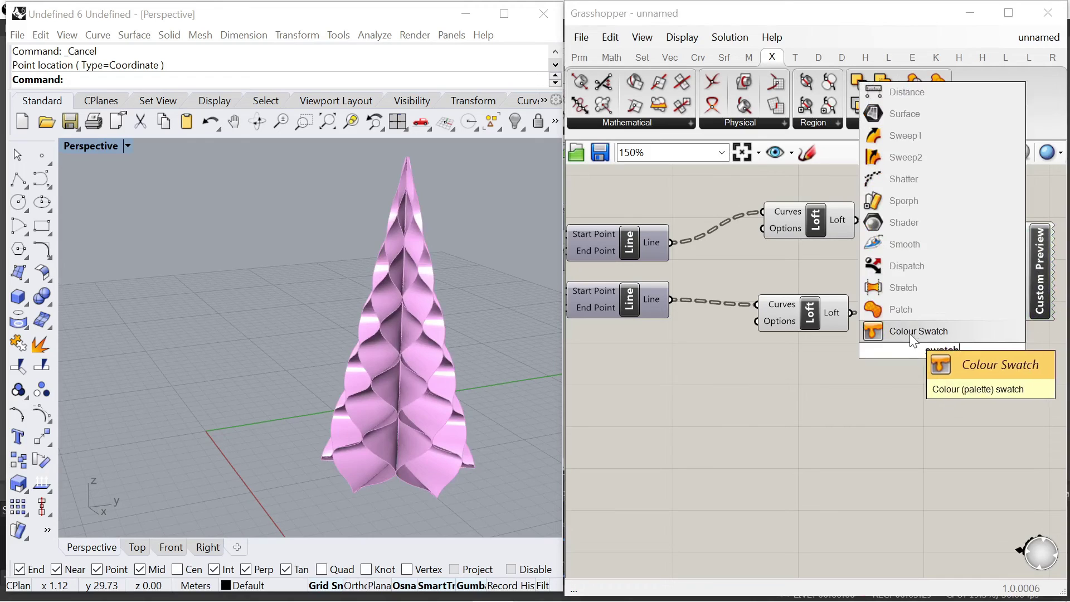
left_click(910, 332)
left_click(968, 348)
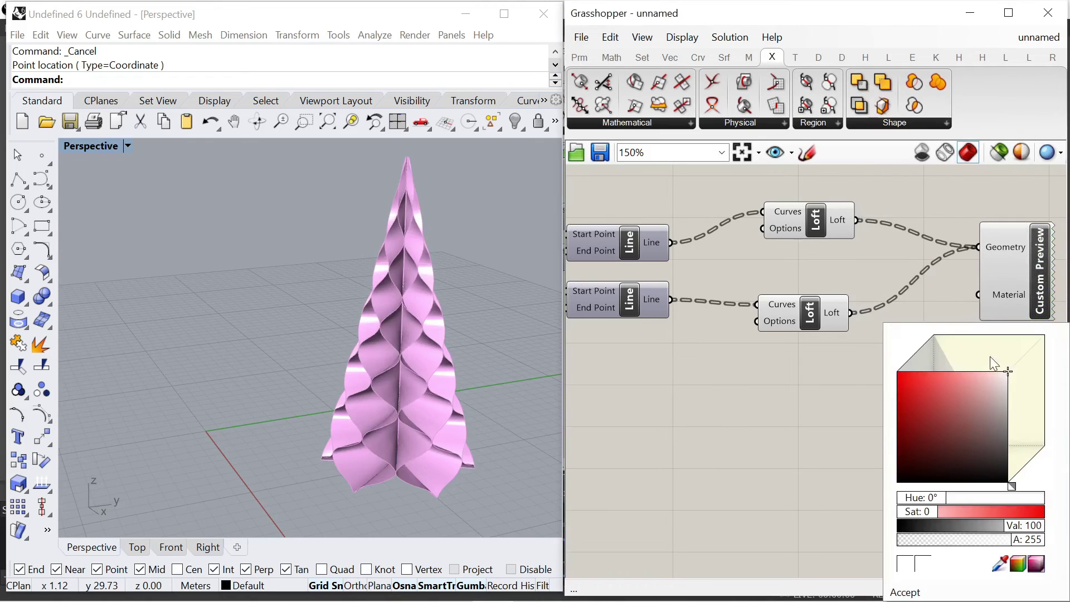
left_click_drag(1012, 488, 1022, 477)
left_click_drag(993, 370, 976, 365)
left_click(867, 405)
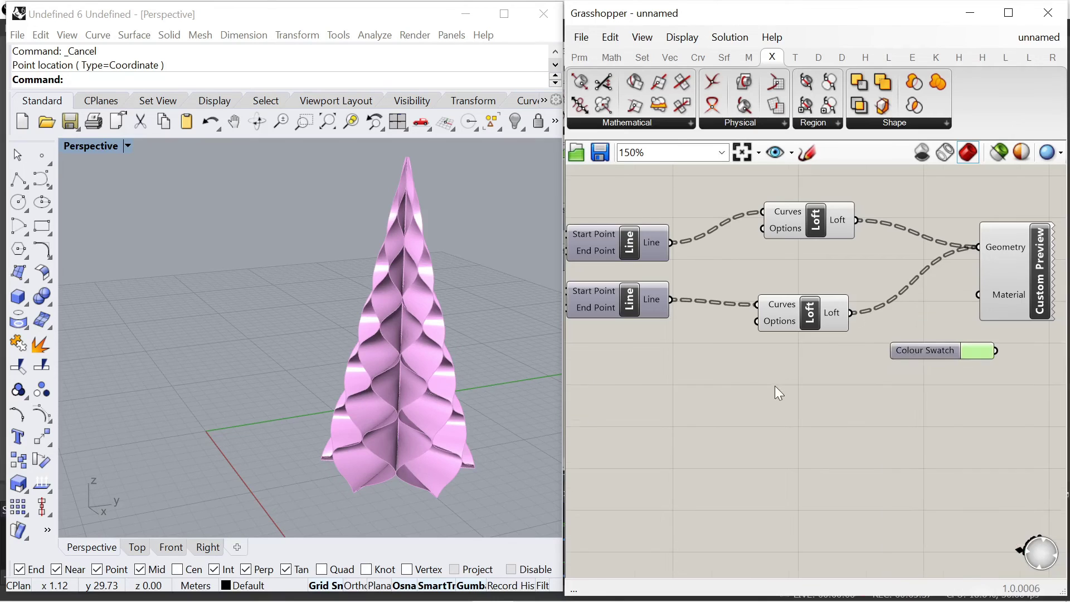
- Connect the Colour Swatch to the Custom Preview's Material input and turn off the preview of both Loft components
right_click_drag(774, 386, 699, 411)
left_click_drag(922, 377, 1014, 302)
left_click_drag(782, 401, 641, 208)
middle_click(650, 182)
left_click(685, 207)
left_click(835, 484)
right_click_drag(356, 407, 504, 394)
- Set the Number Slider feeding the Circle's Radius to 6
scroll(948, 302, "down", 8)
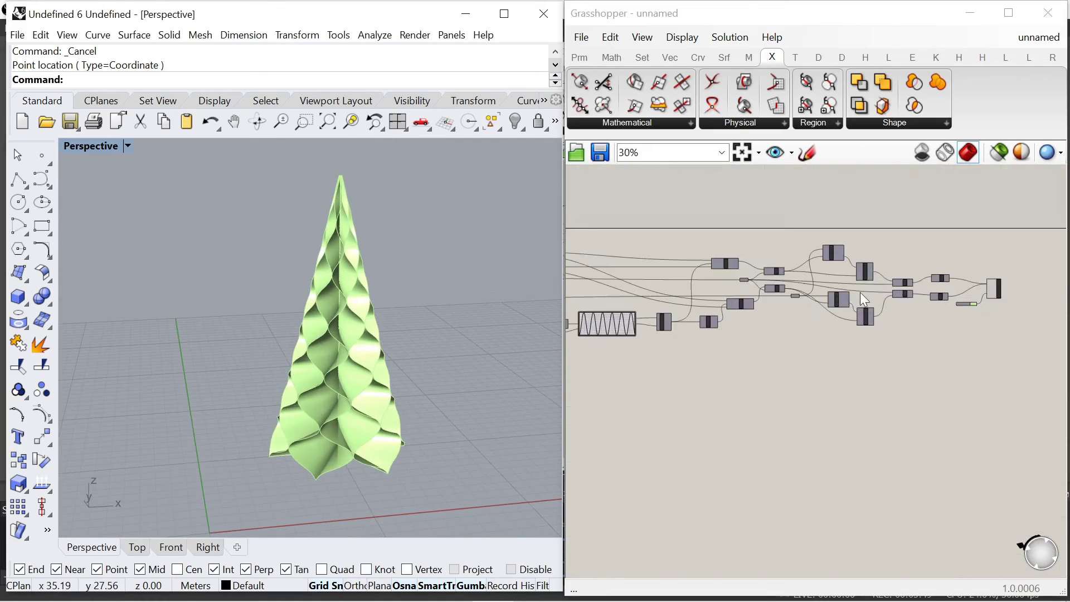
scroll(741, 302, "up", 10)
scroll(334, 241, "up", 2)
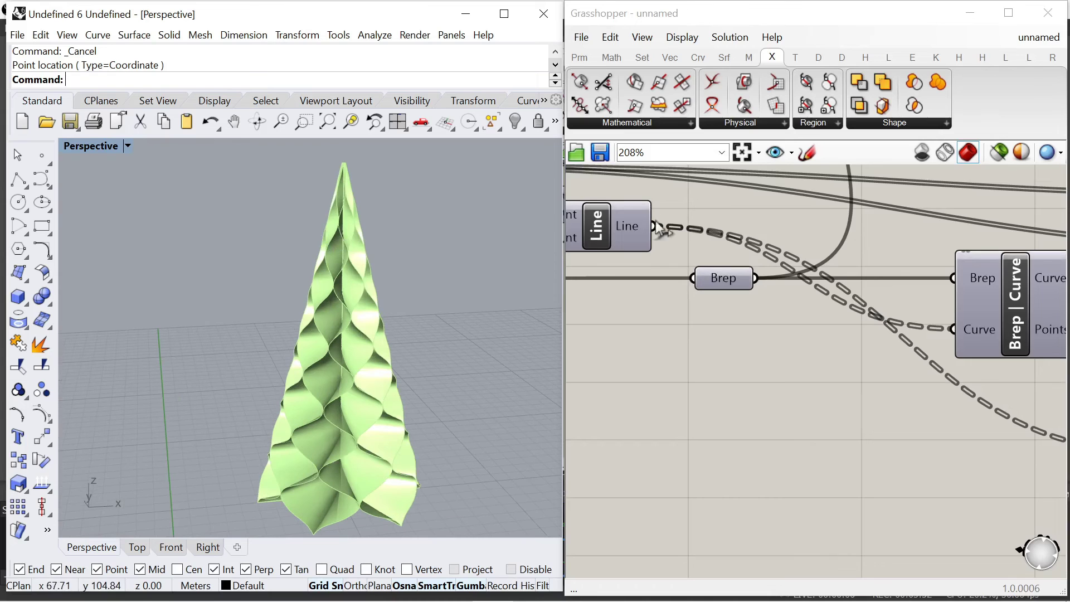
scroll(845, 233, "down", 8)
scroll(853, 245, "up", 6)
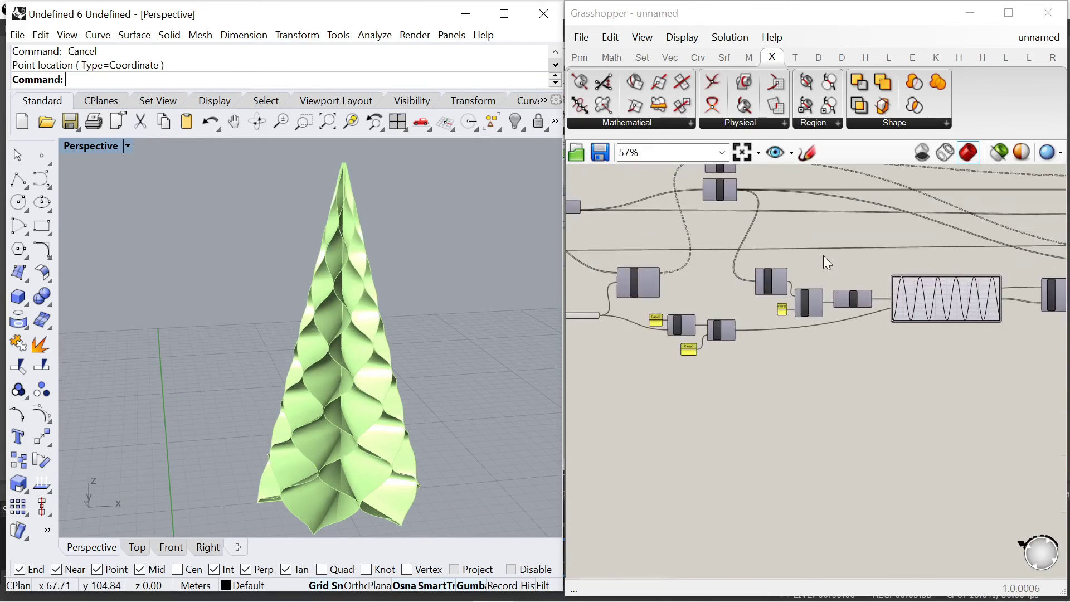
scroll(725, 278, "down", 3)
scroll(676, 293, "up", 6)
scroll(676, 293, "down", 2)
mouse_move(688, 290)
left_mouse_down()
mouse_move(705, 293)
mouse_move(690, 294)
left_mouse_up()
scroll(865, 349, "down", 4)
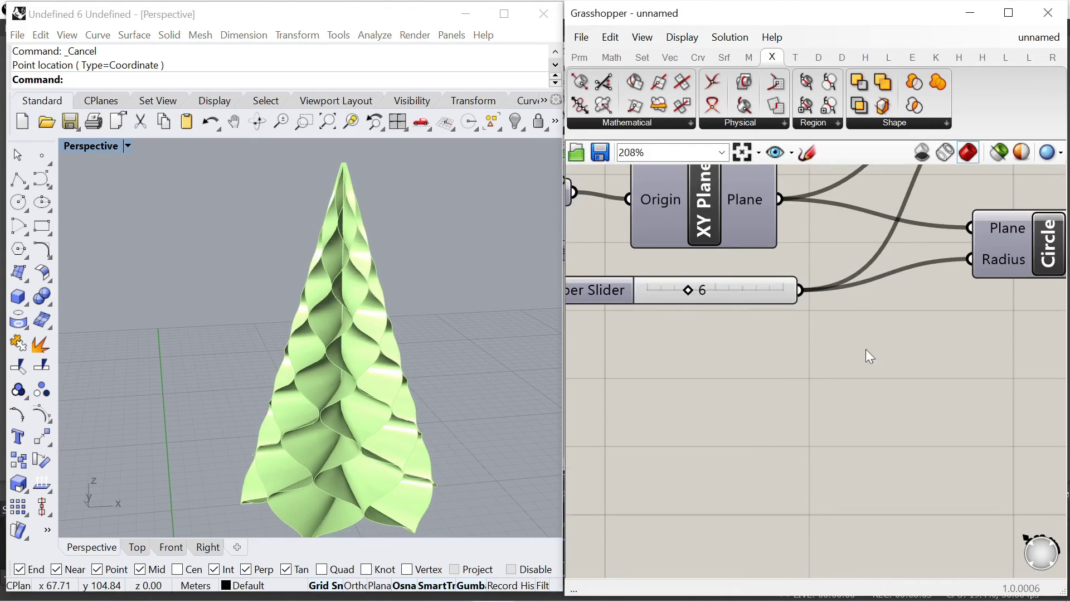
- Try the sliders at the start of the definition and set the one controlling the curve division count to 15
scroll(803, 231, "up", 4)
scroll(813, 260, "down", 3)
scroll(776, 209, "up", 3)
mouse_move(768, 201)
left_mouse_down()
mouse_move(761, 215)
mouse_move(792, 217)
mouse_move(776, 216)
left_mouse_up()
scroll(771, 279, "down", 3)
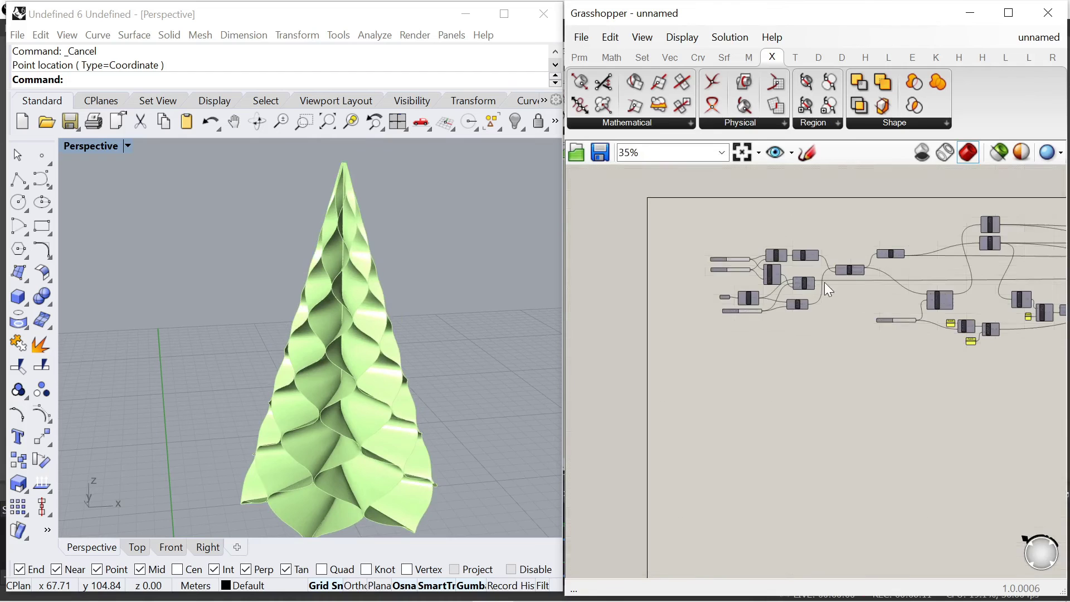
scroll(824, 282, "up", 4)
left_click_drag(812, 313, 878, 317)
scroll(285, 353, "down", 2)
scroll(282, 347, "up", 2)
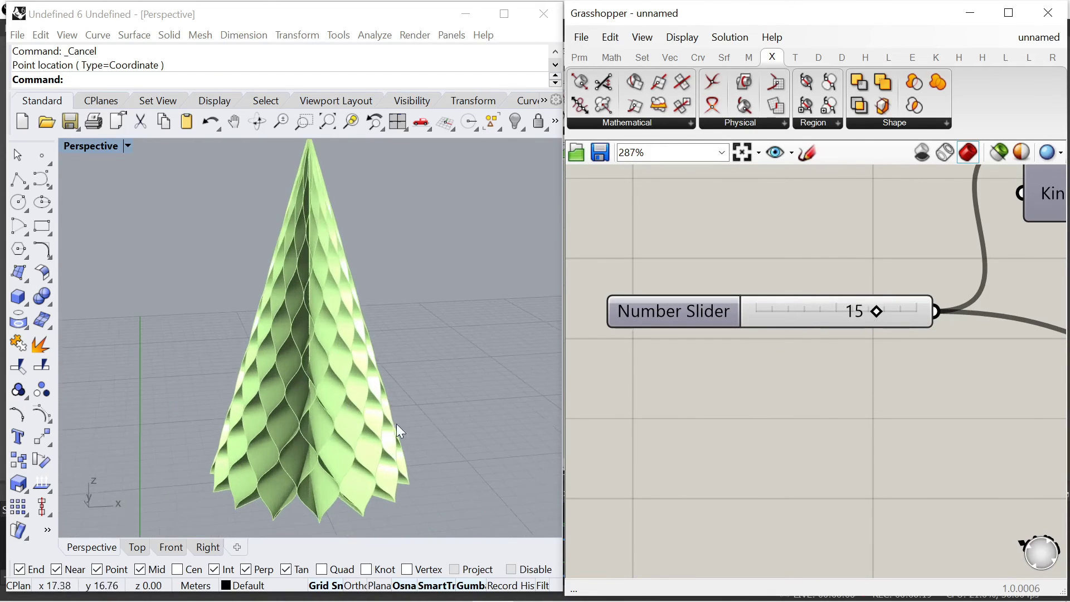
right_click_drag(397, 424, 318, 426)
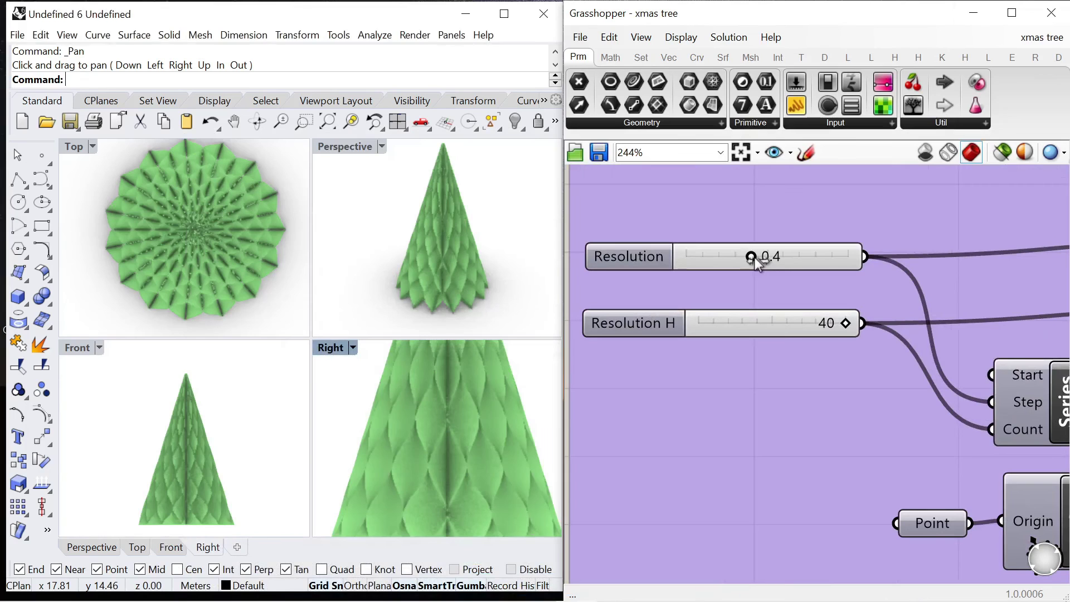
- In the xmas tree definition, set Resolution to 0.4 and Resolution H to 40, and increase the base radius slider
mouse_move(755, 256)
left_mouse_down()
mouse_move(735, 262)
mouse_move(761, 263)
mouse_move(751, 257)
left_mouse_up()
left_click_drag(825, 324, 851, 333)
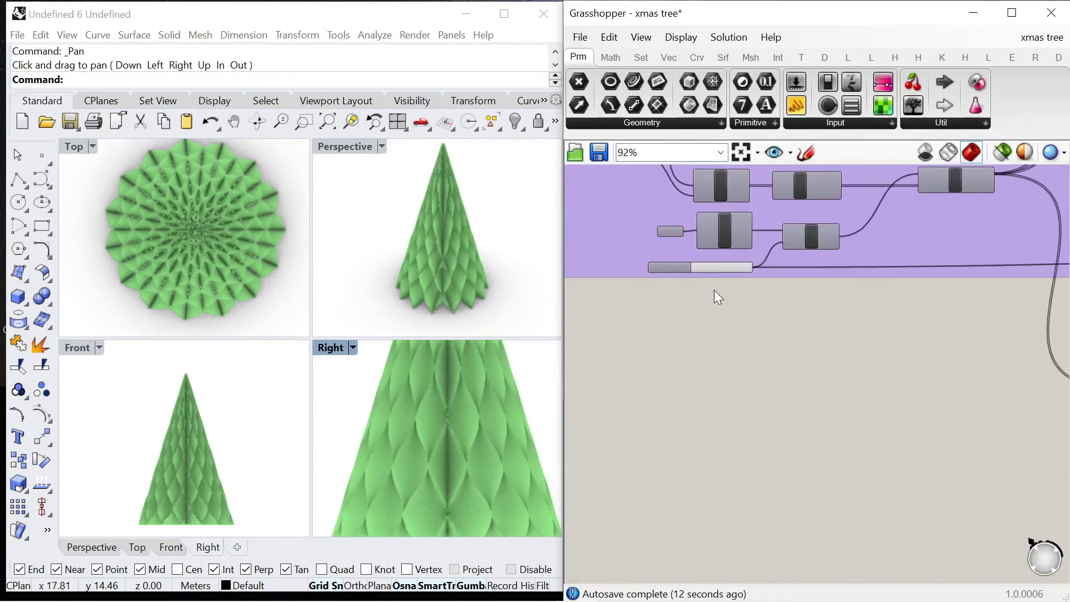
scroll(717, 295, "up", 3)
mouse_move(760, 268)
left_mouse_down()
mouse_move(809, 271)
mouse_move(768, 283)
left_mouse_up()
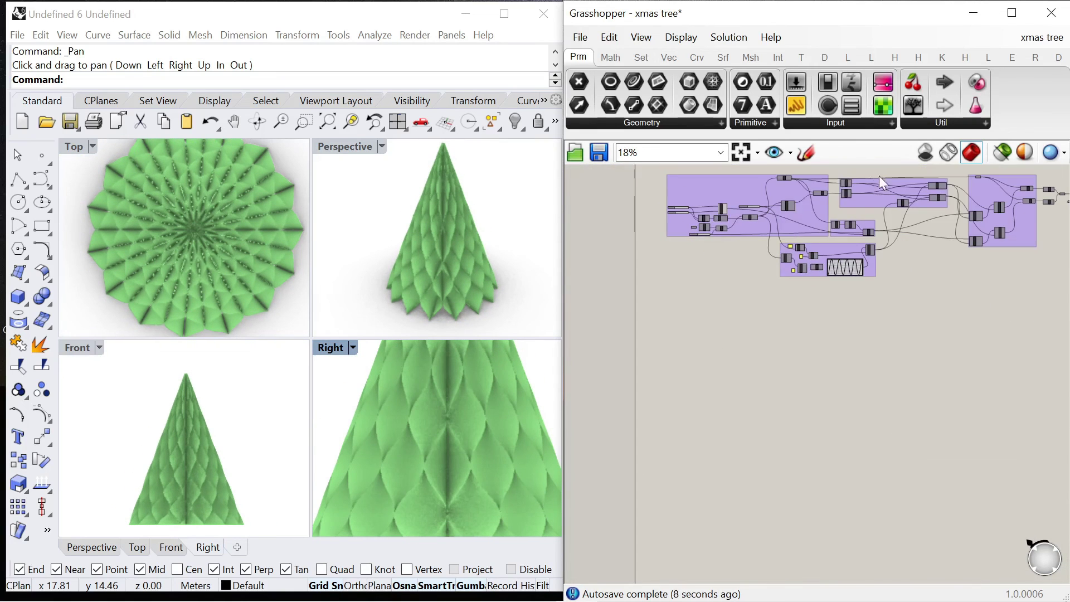
- Adjust the division slider in the first group and reshape the sine curve in the Graph Mapper
scroll(750, 209, "up", 5)
left_click_drag(806, 214, 836, 225)
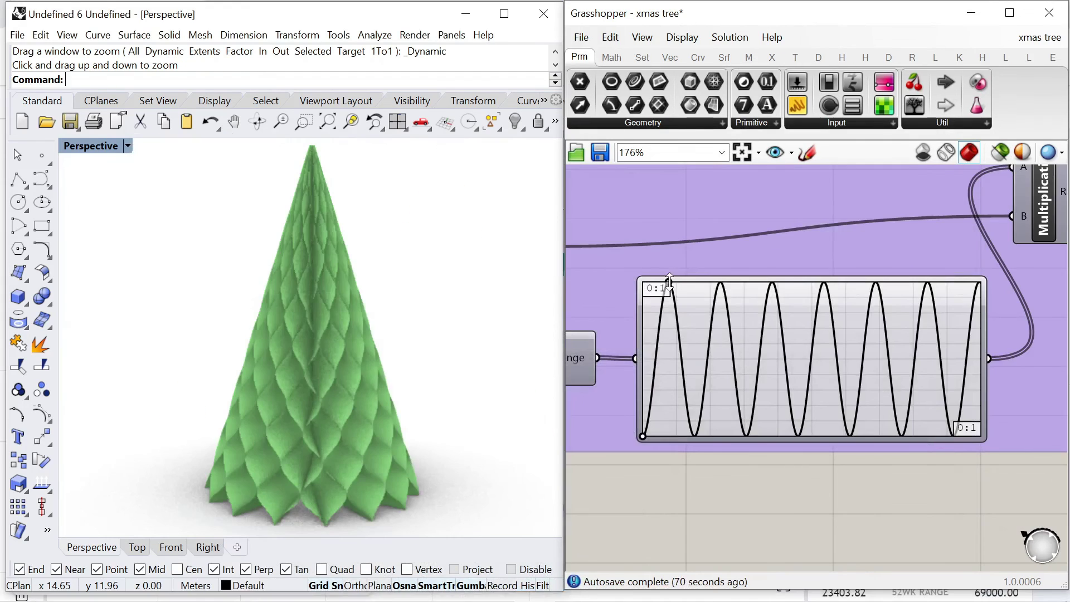
left_click_drag(660, 282, 674, 233)
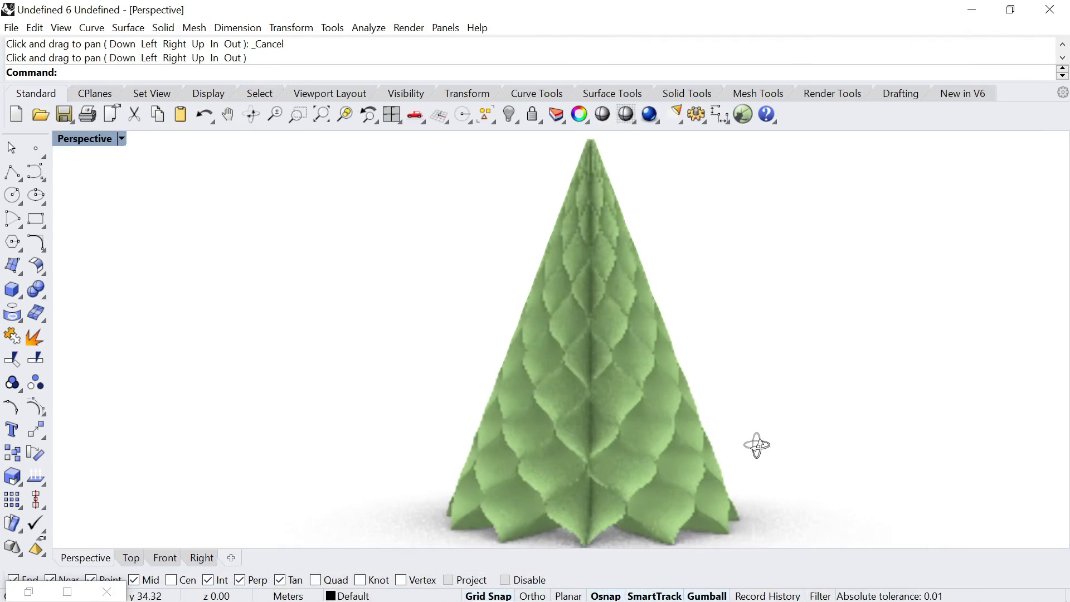
- Examine the finished tree in the rendered perspective view from several angles, up close and as a whole
scroll(641, 339, "down", 4)
right_click_drag(630, 333, 584, 296)
right_click_drag(588, 334, 717, 382)
scroll(535, 428, "up", 5)
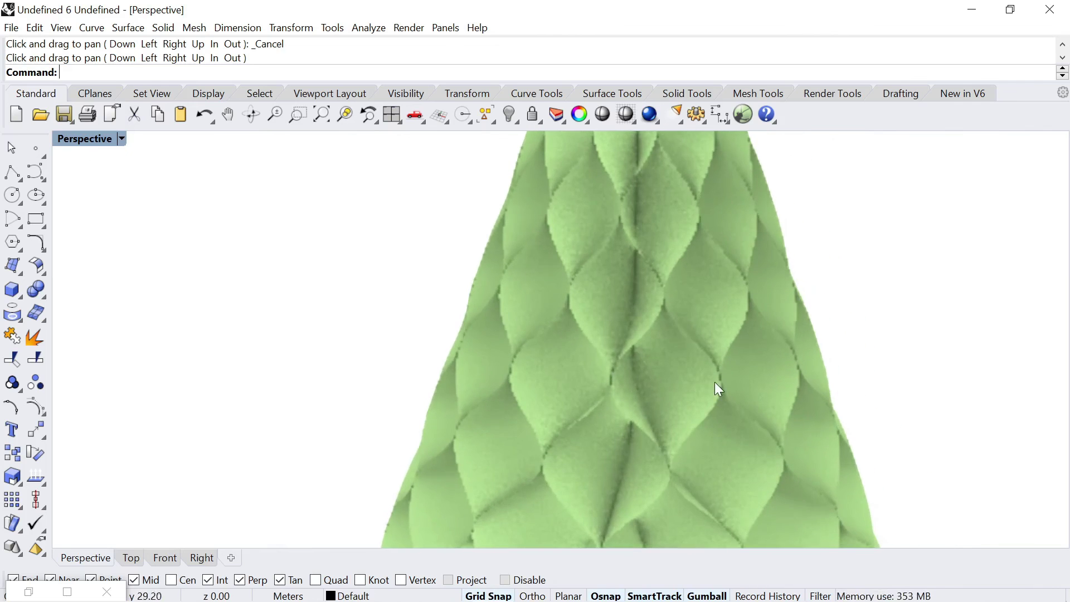
scroll(721, 381, "down", 8)
scroll(751, 472, "up", 4)
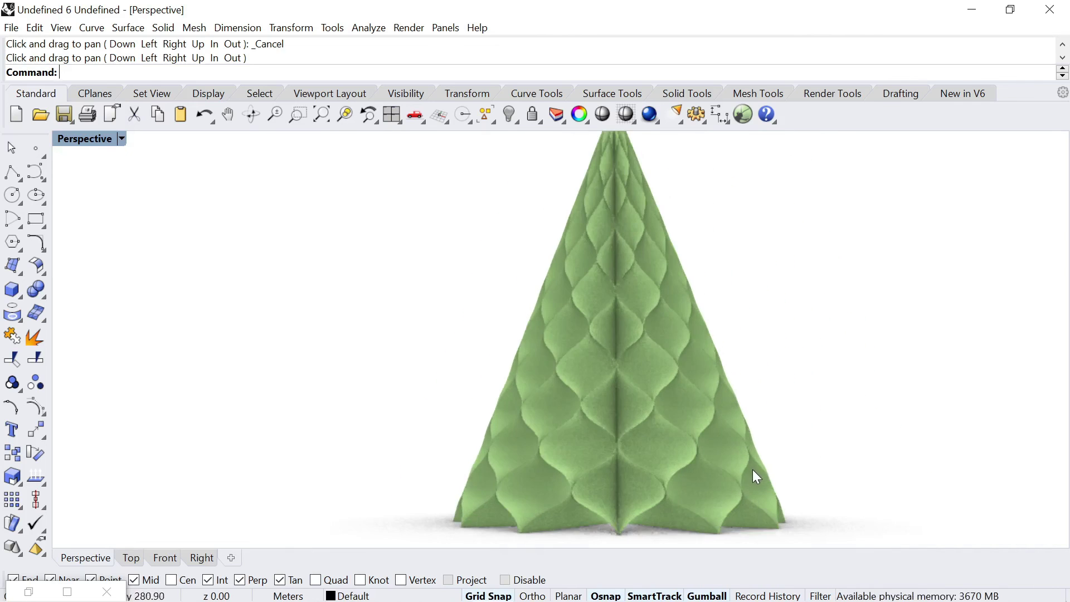